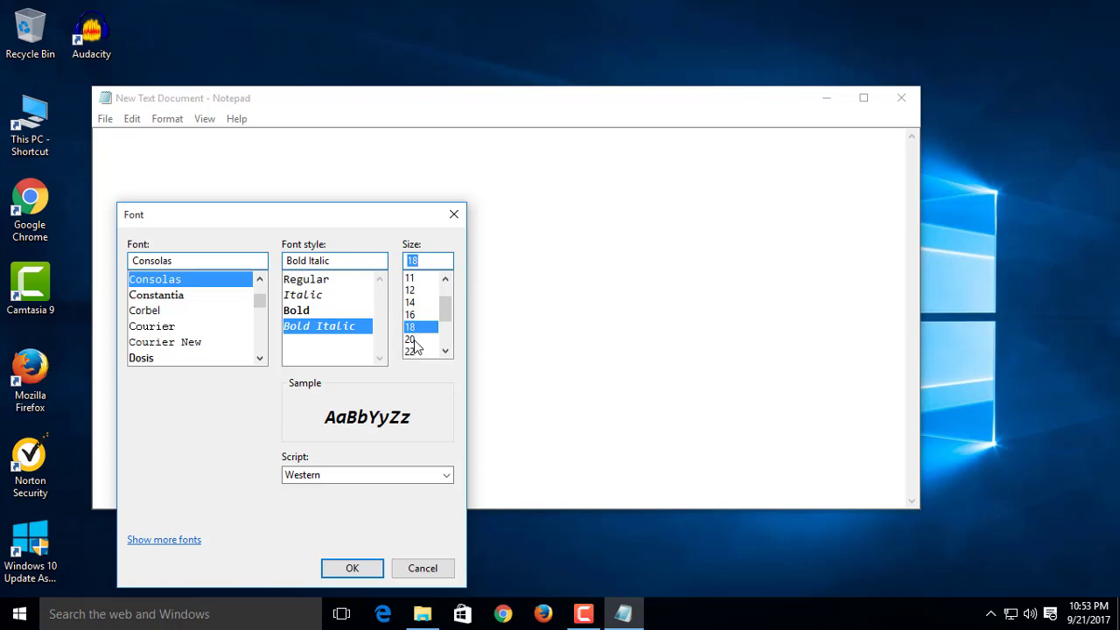
Pick font size 20 for the Consolas Bold Italic note text
left_click(411, 340)
Apply the font and write 'first see what do you write in google search ****site name which site you want to collect'
left_click(352, 567)
type("fir")
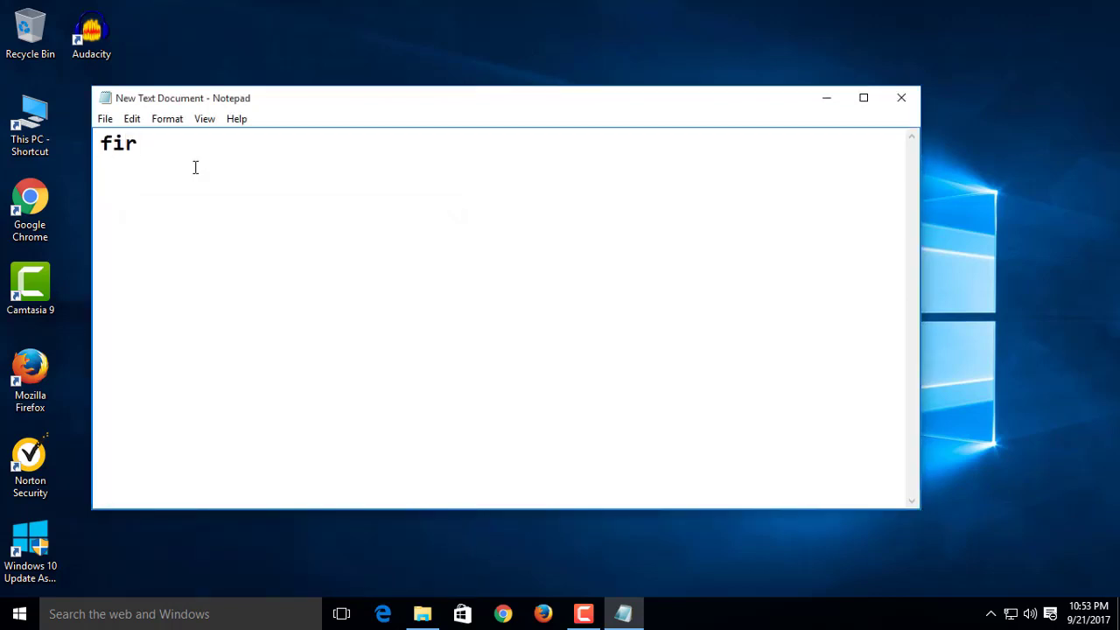
type("st ")
type("s")
type("ee the")
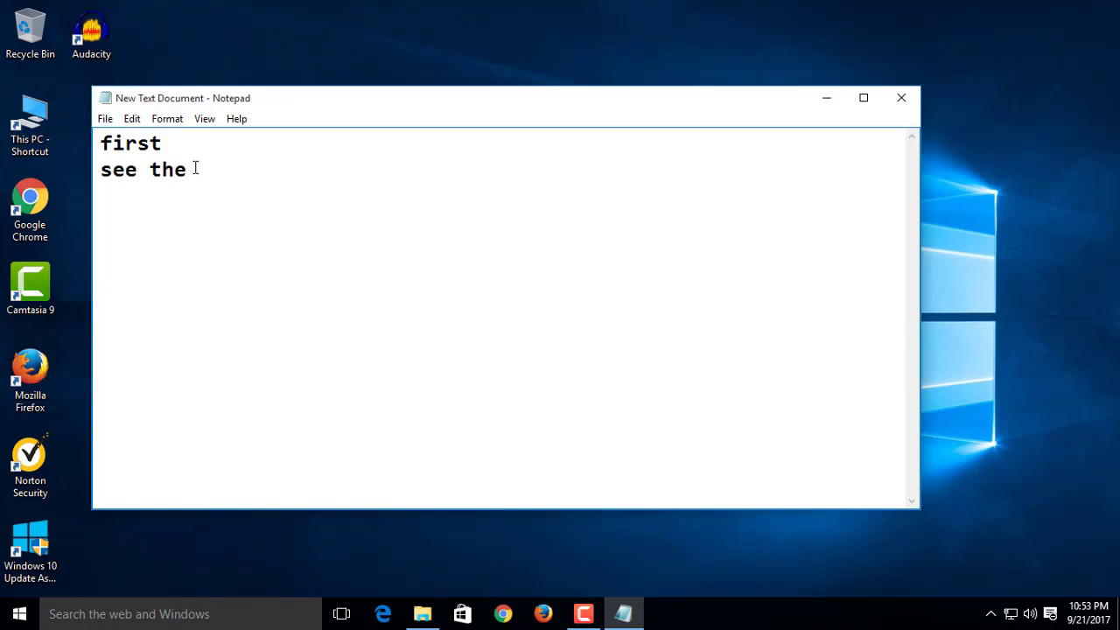
type(" what do yu")
key("BackSpace")
key("BackSpace")
type("o ")
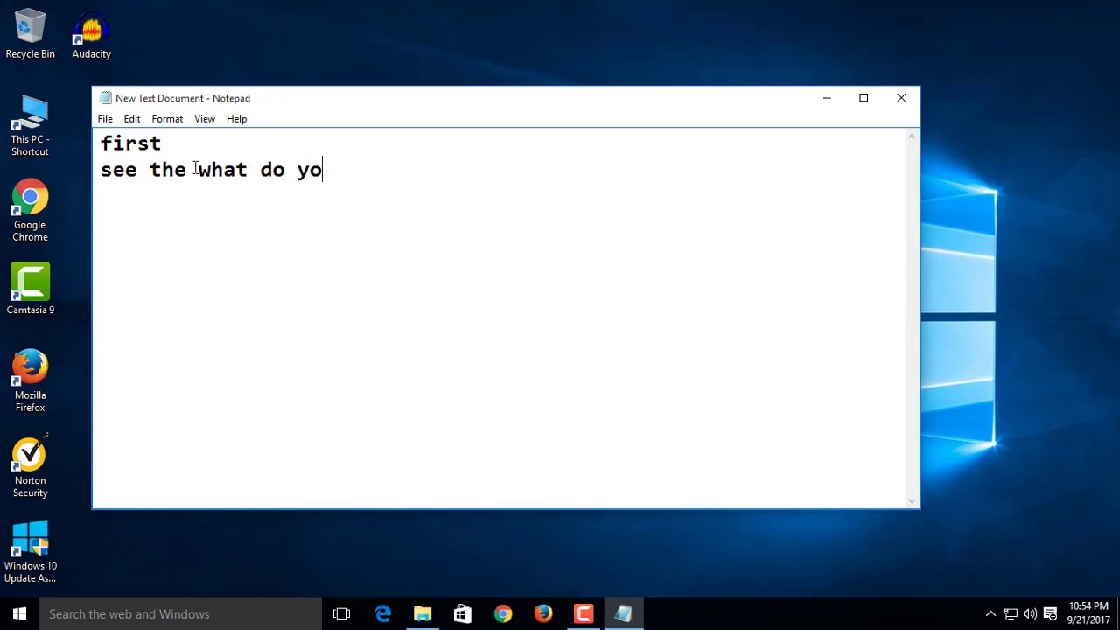
type("y")
key("BackSpace")
type("u write in ")
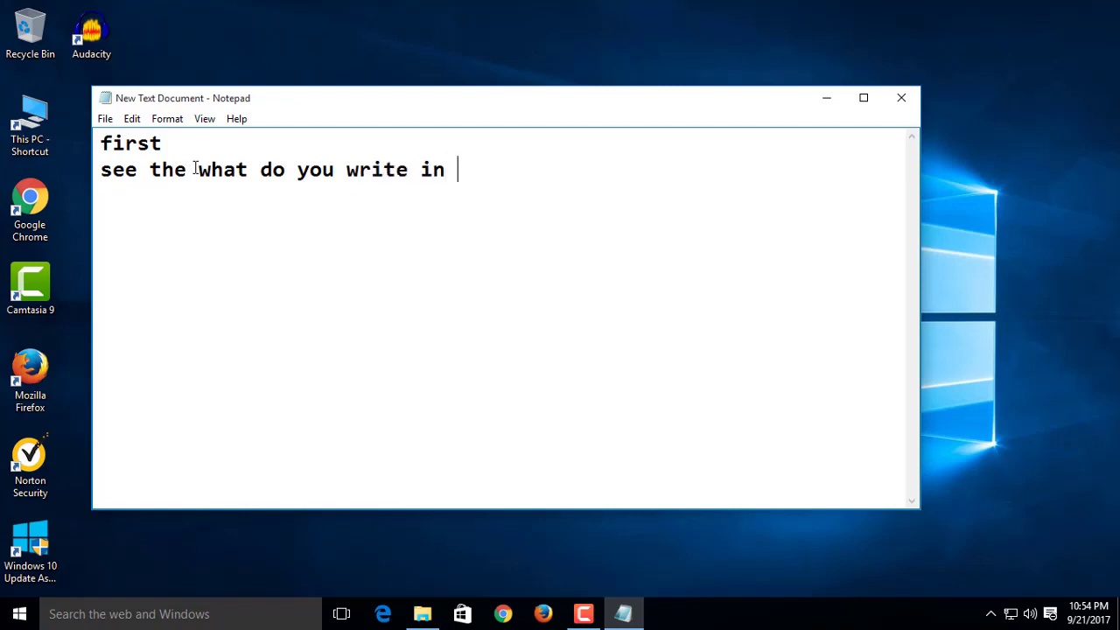
type("google search")
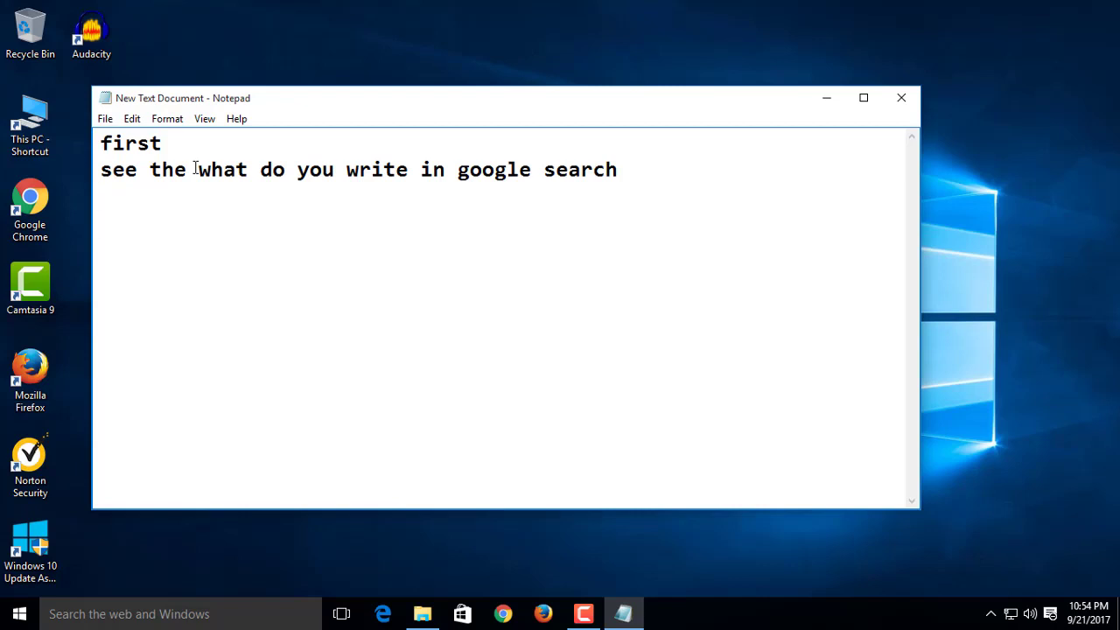
type("****")
type("s")
type("ite ")
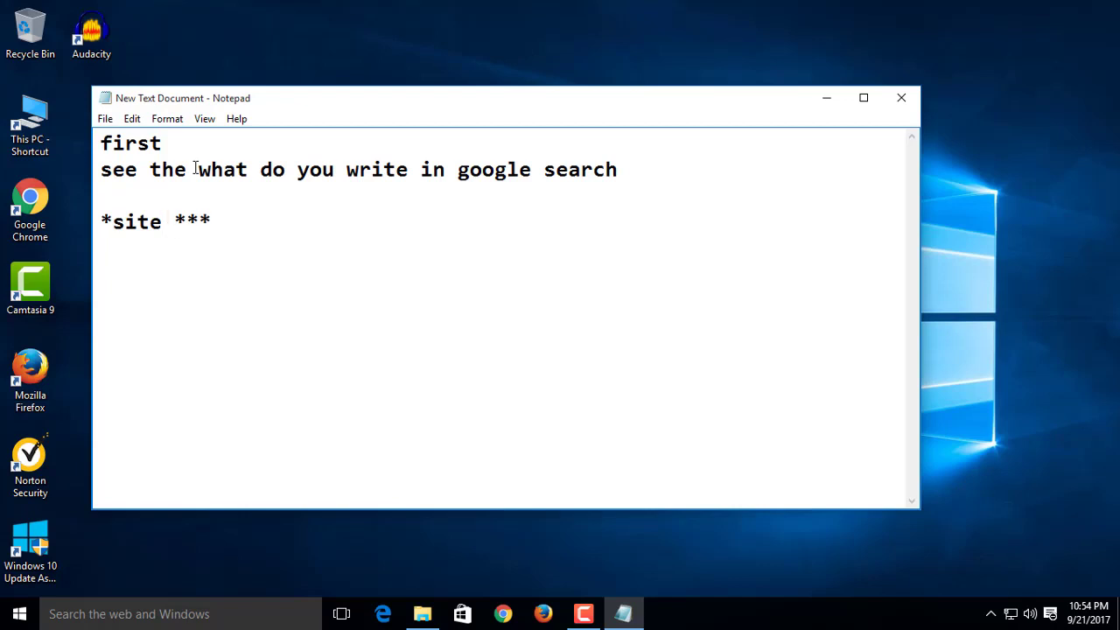
type("name ")
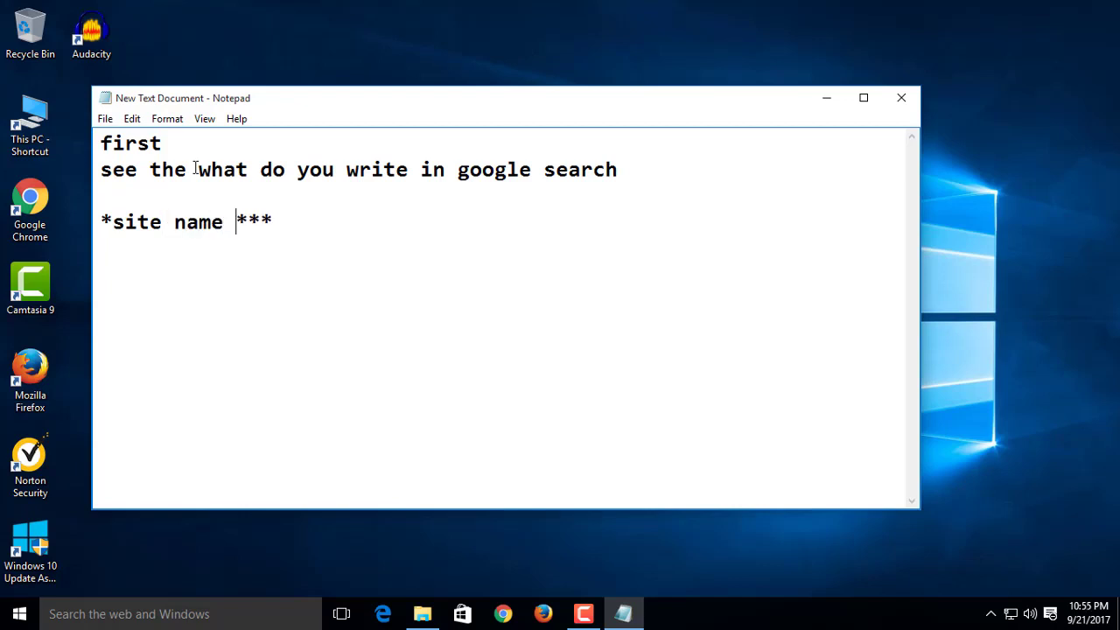
type("whice")
key("BackSpace")
type("h ")
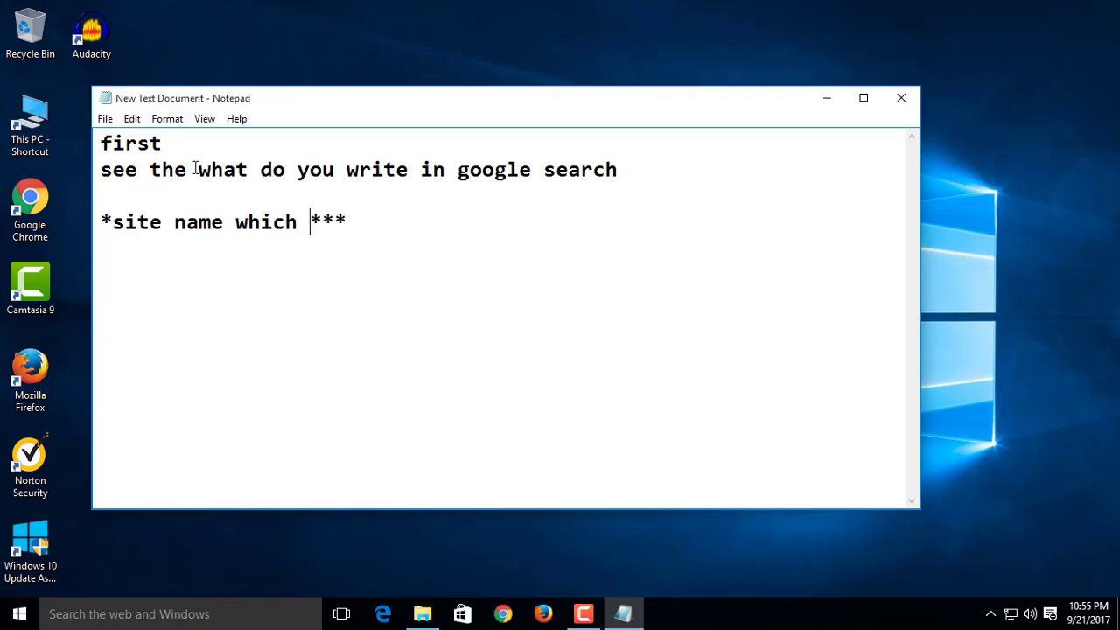
type("site you ")
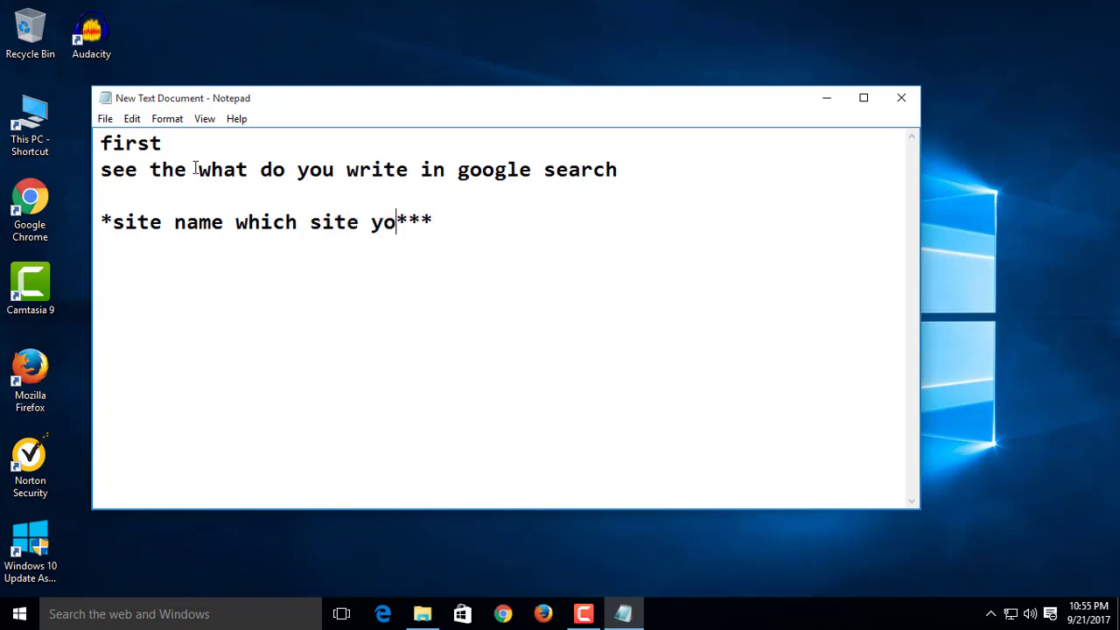
type("want to ")
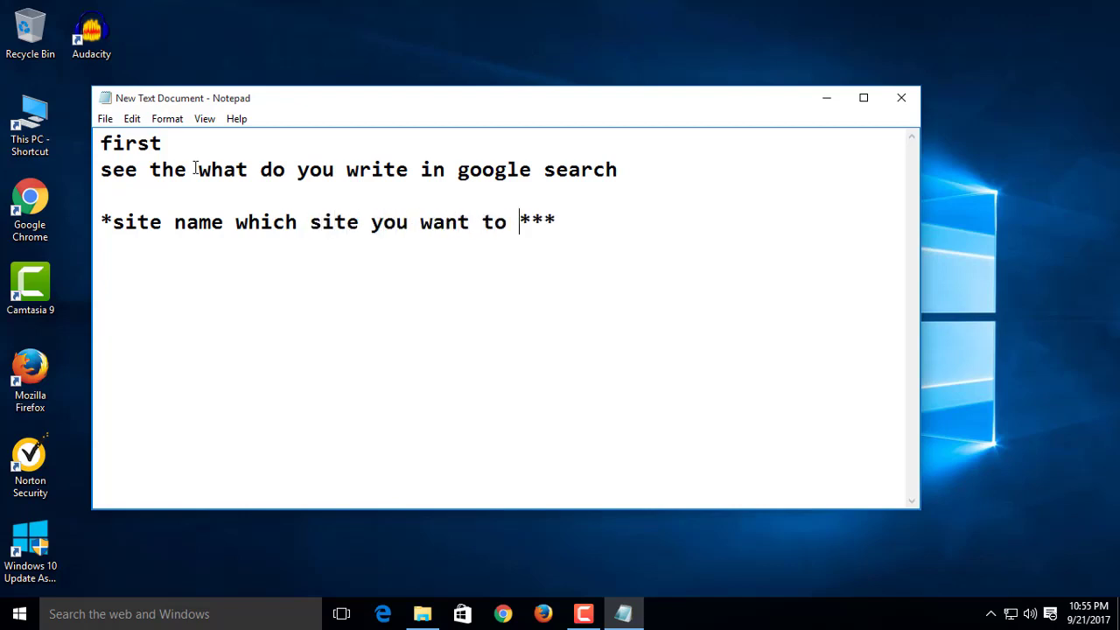
type("collecte")
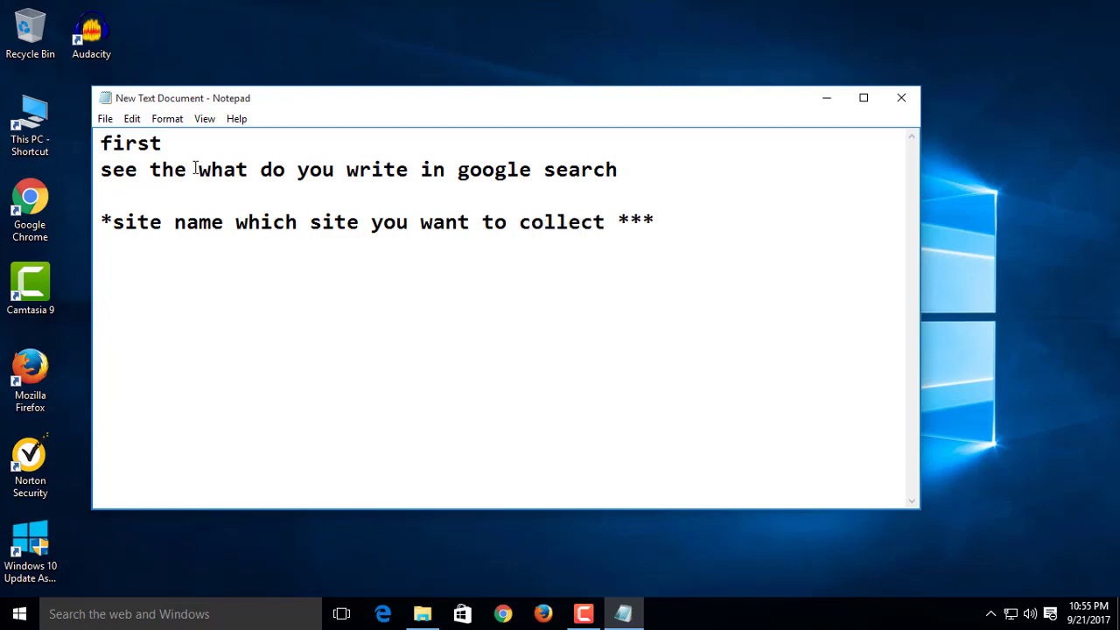
Finish the note with '*mail address example gmail.com or yahoo.com* keyword or niche which topic you need email.'
key("BackSpace")
type("e mail.")
key("BackSpace")
key("Right")
type("*")
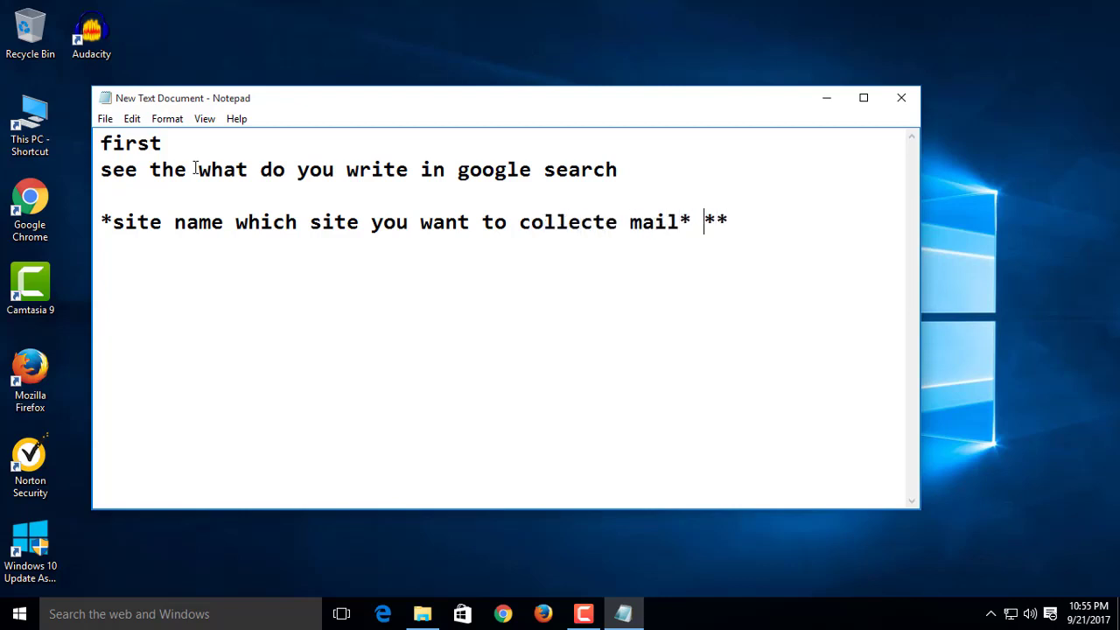
type("mail ")
type("addre")
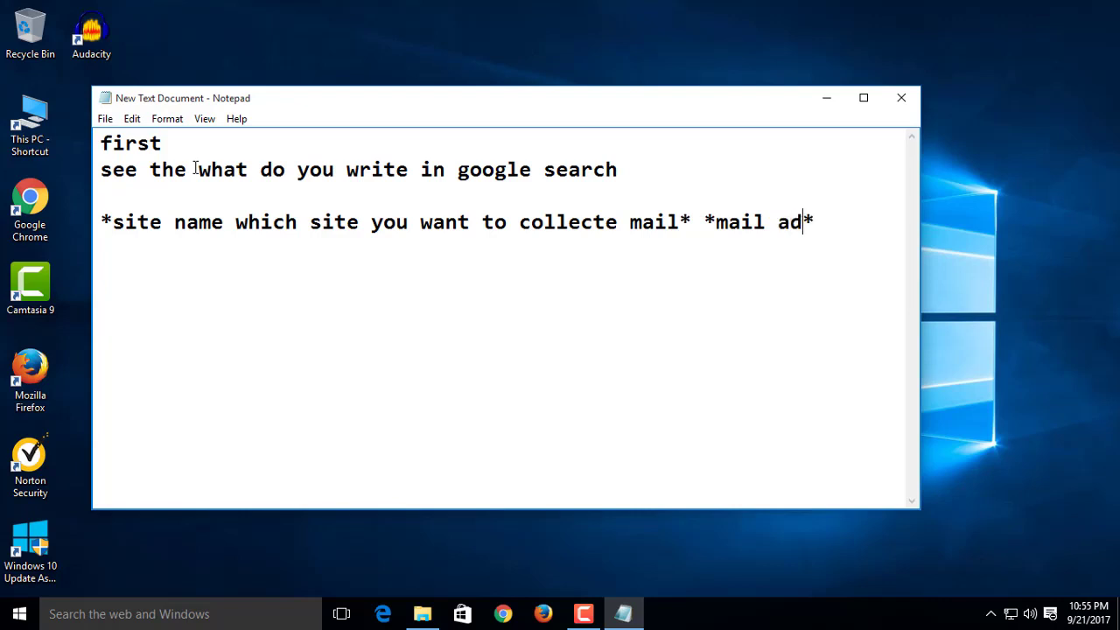
key("BackSpace")
key("BackSpace")
key("BackSpace")
type("ddress")
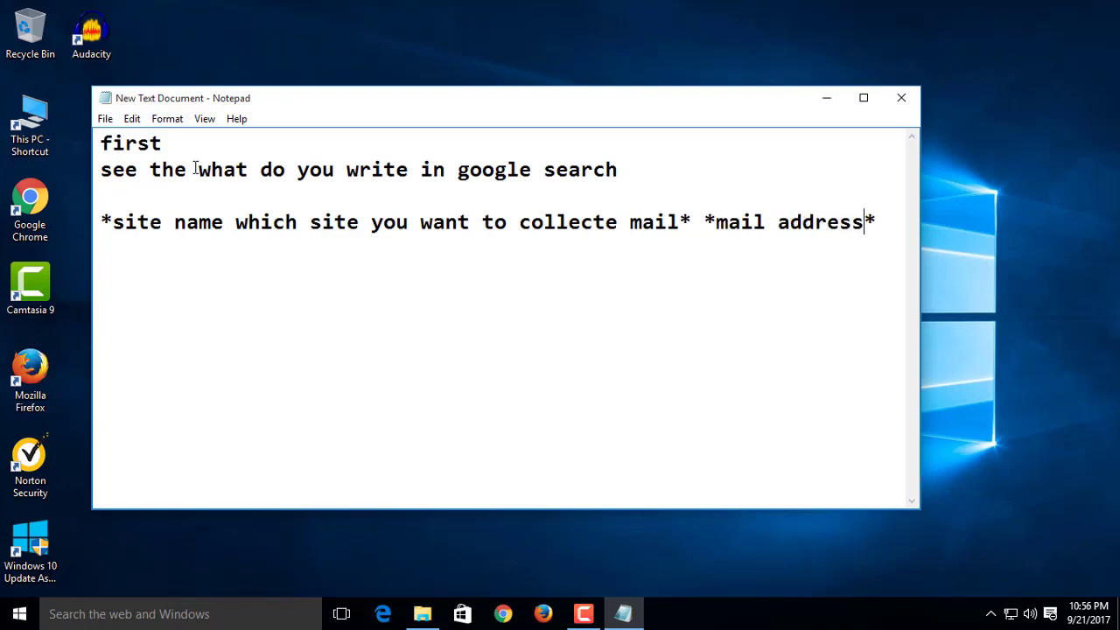
type(" example ")
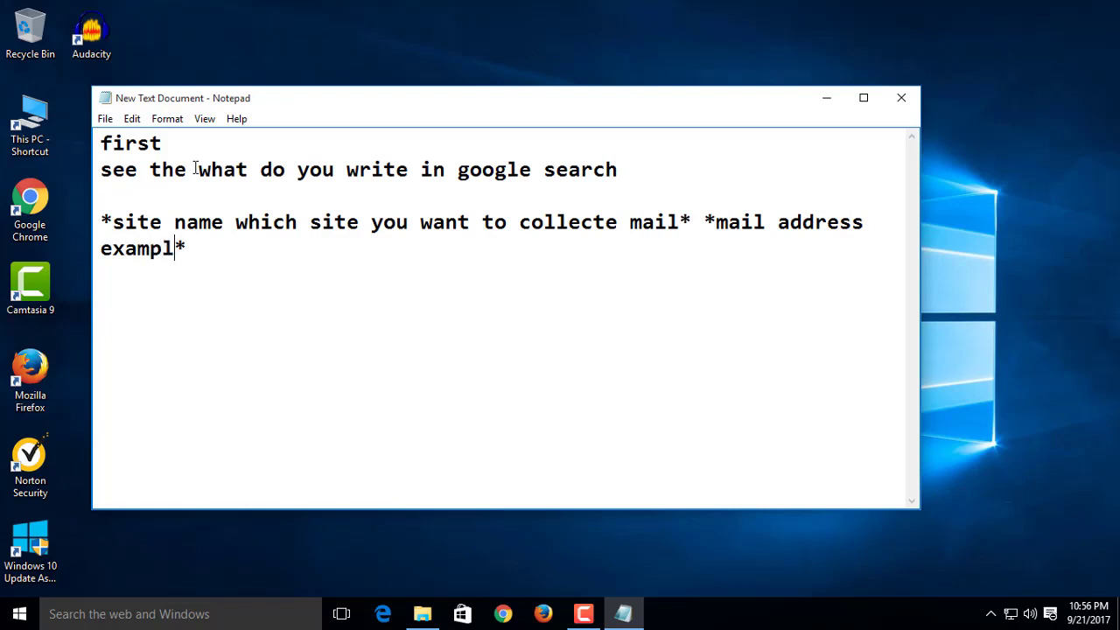
type("gmail.com o")
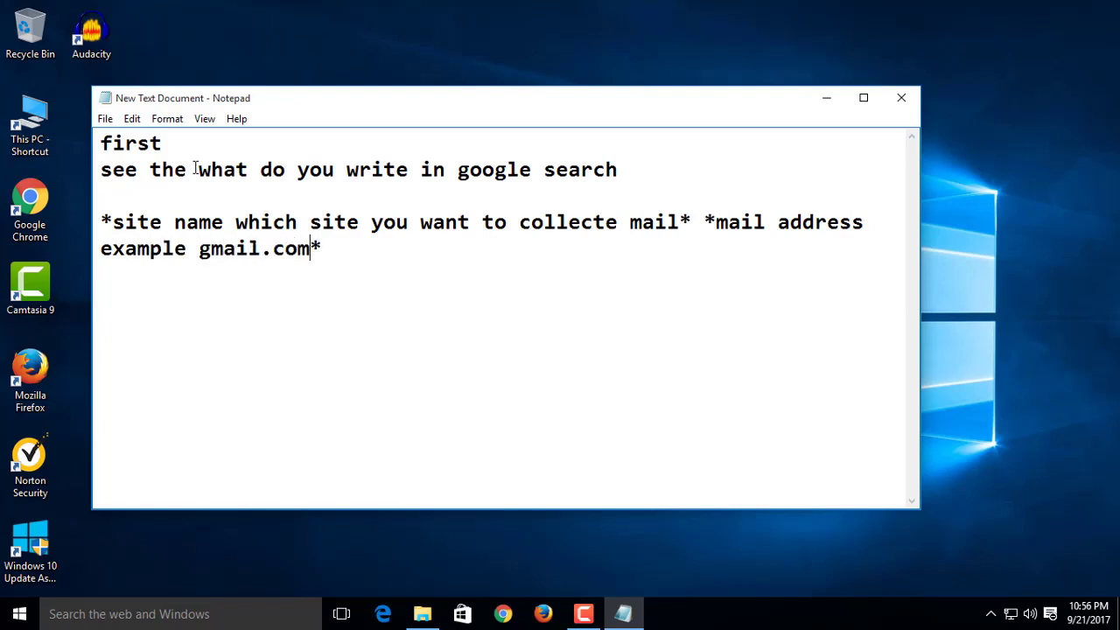
type("r yahoo.com* ")
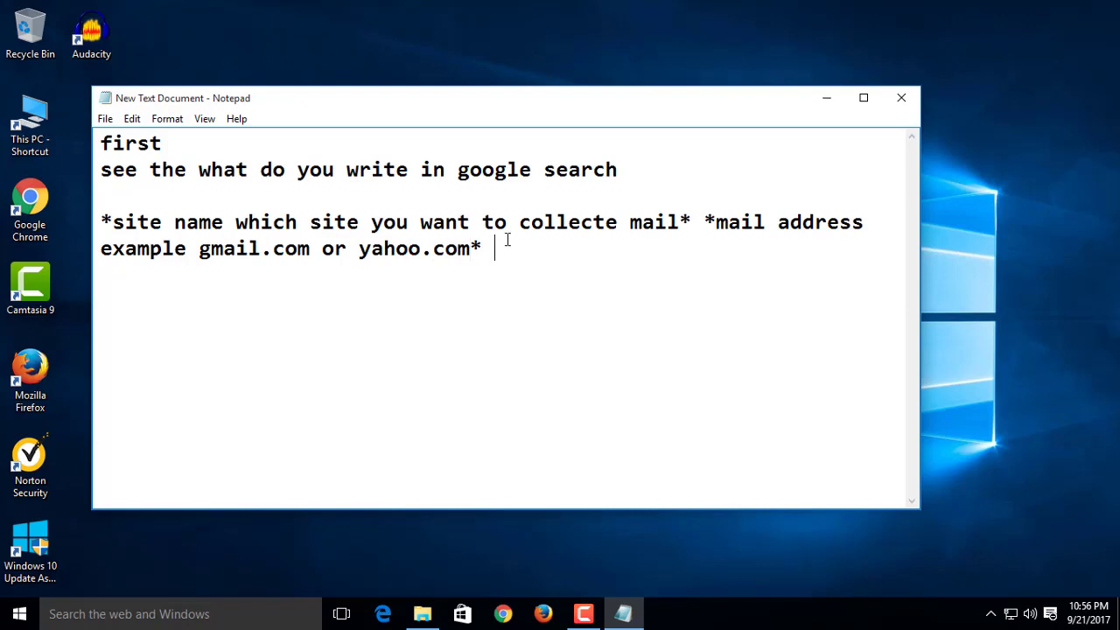
type("keyword or ni")
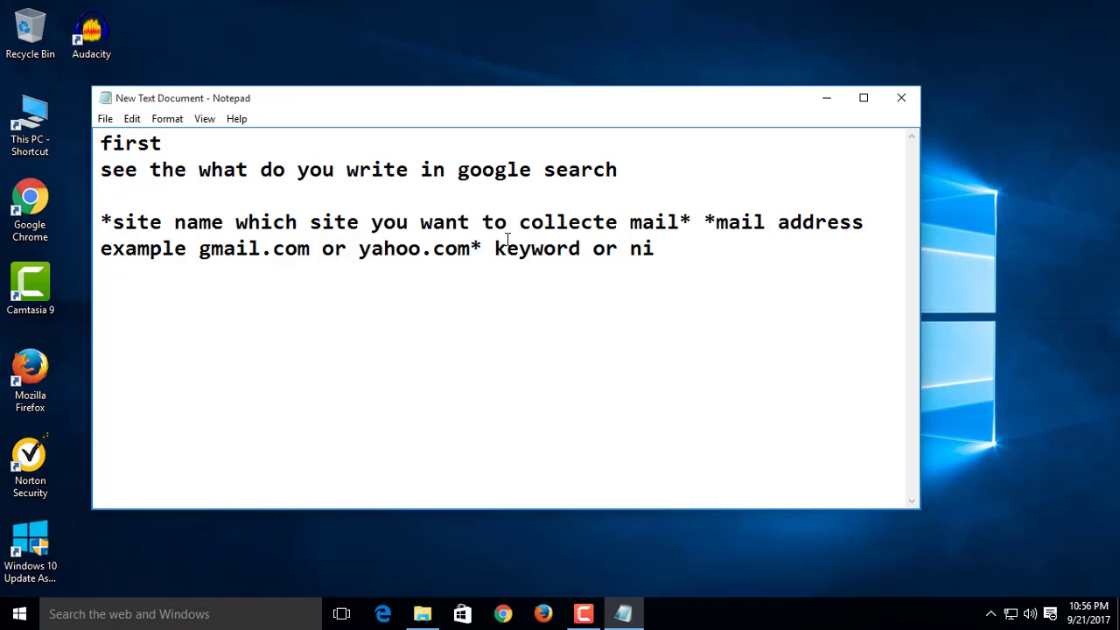
type("che whic")
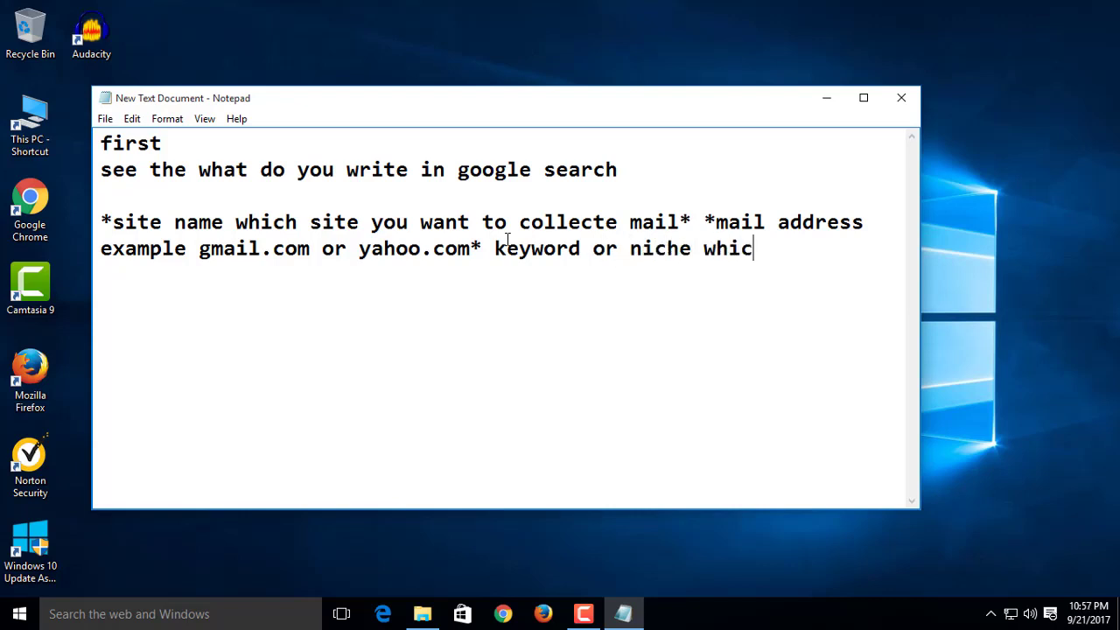
type("h topic")
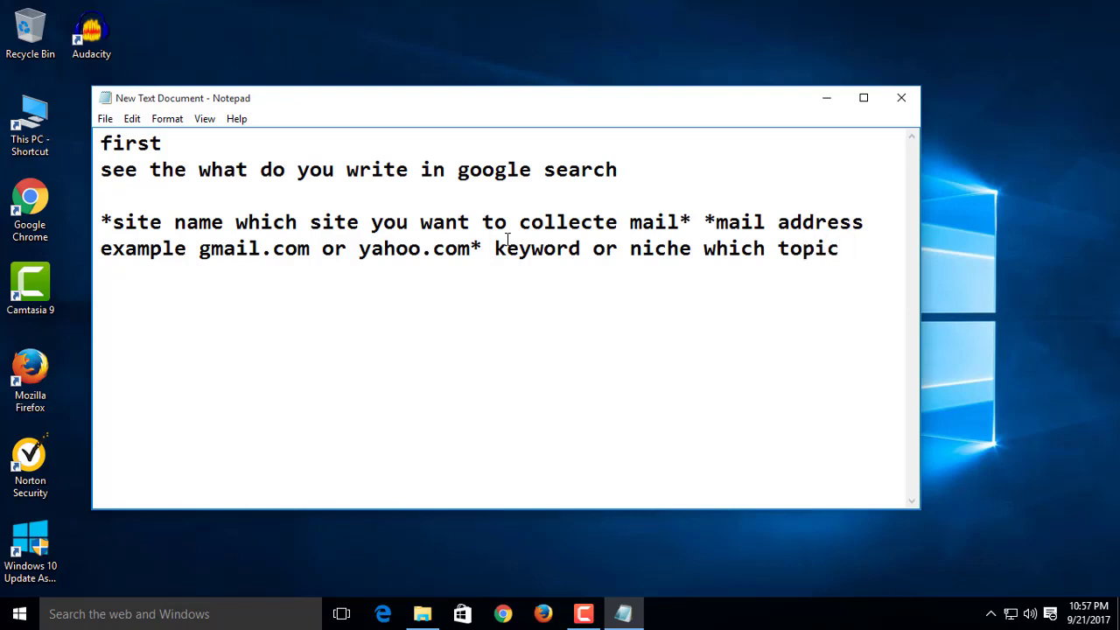
type(" you need")
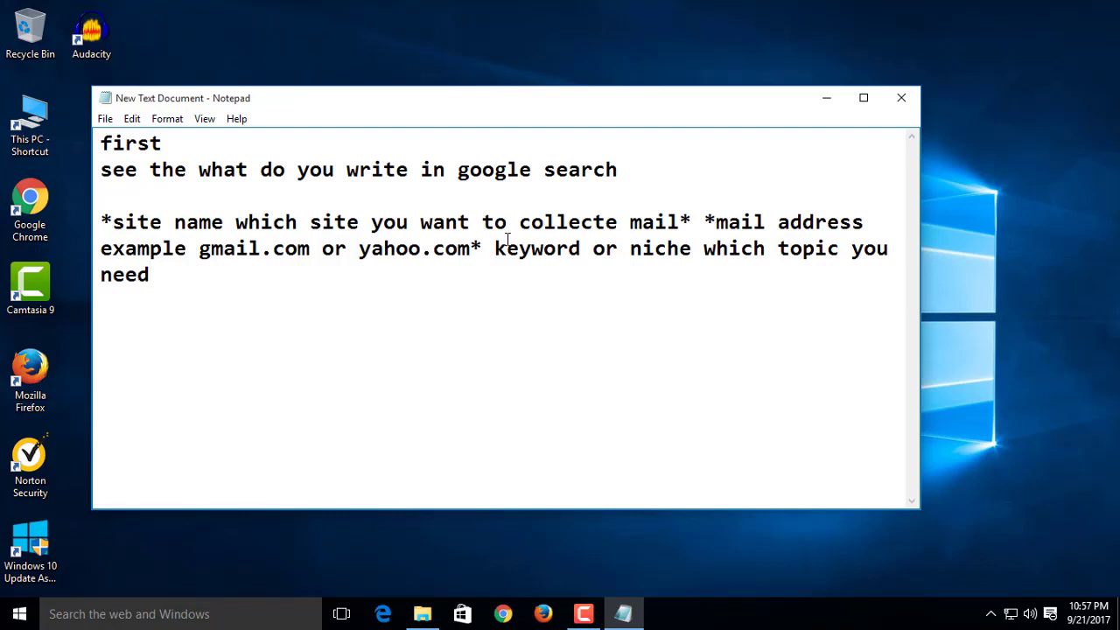
type(" email")
type(".  ")
type("Example")
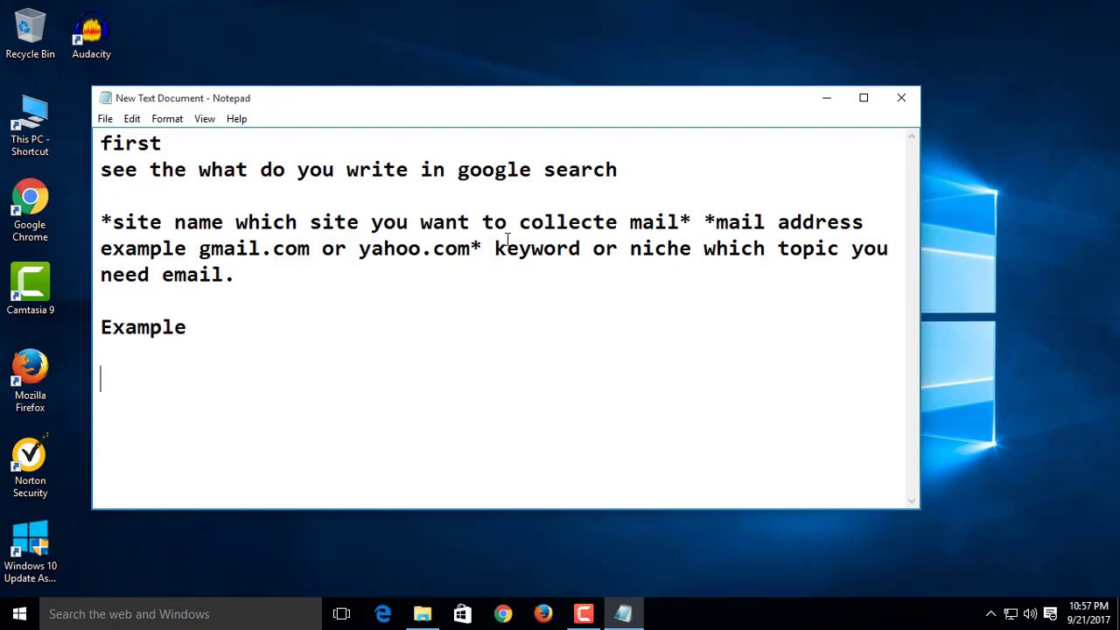
Add a new example line reading *twitter* *yahoo.com* fitness
key("Return")
key("Return")
type("****")
key("Left")
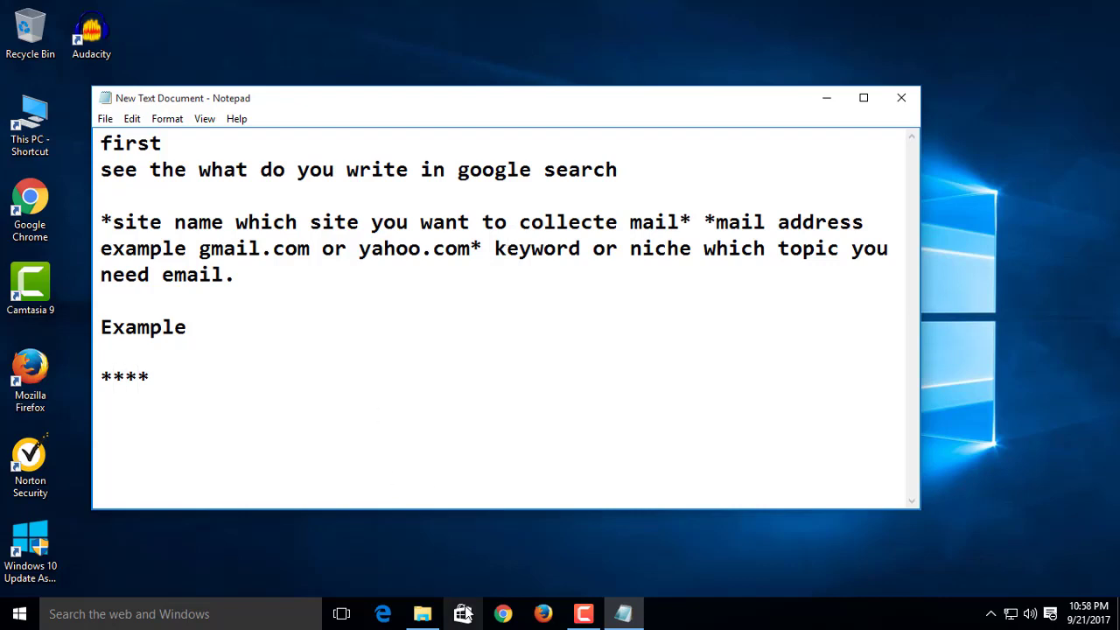
left_click(583, 613)
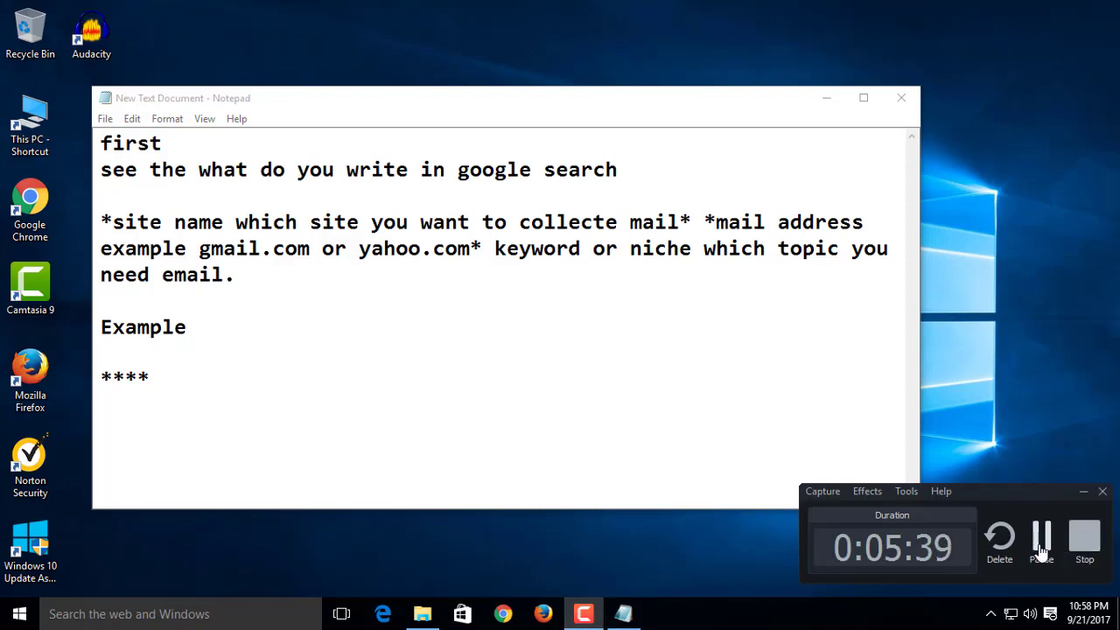
left_click(100, 412)
type("twitter*")
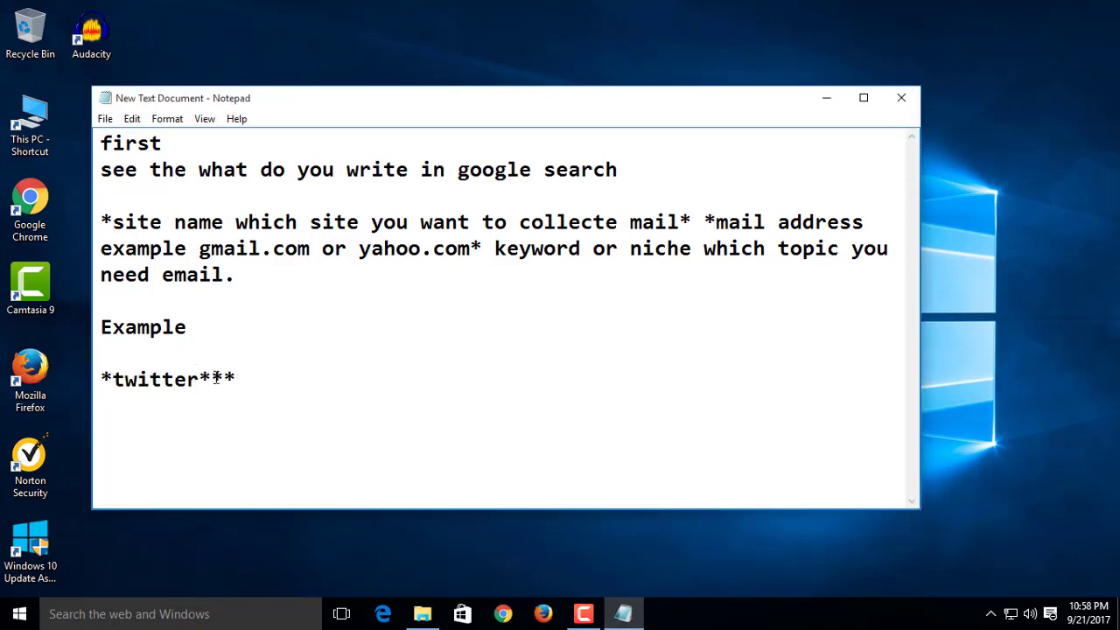
type(" *")
type("y")
type("ahoo.co")
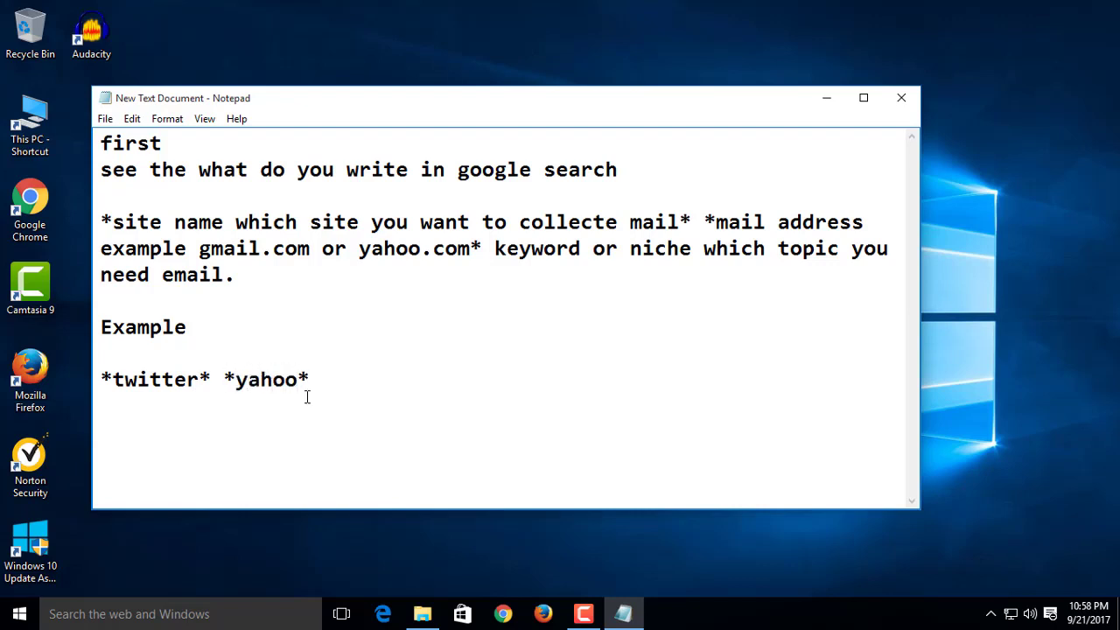
type("m")
key("Right")
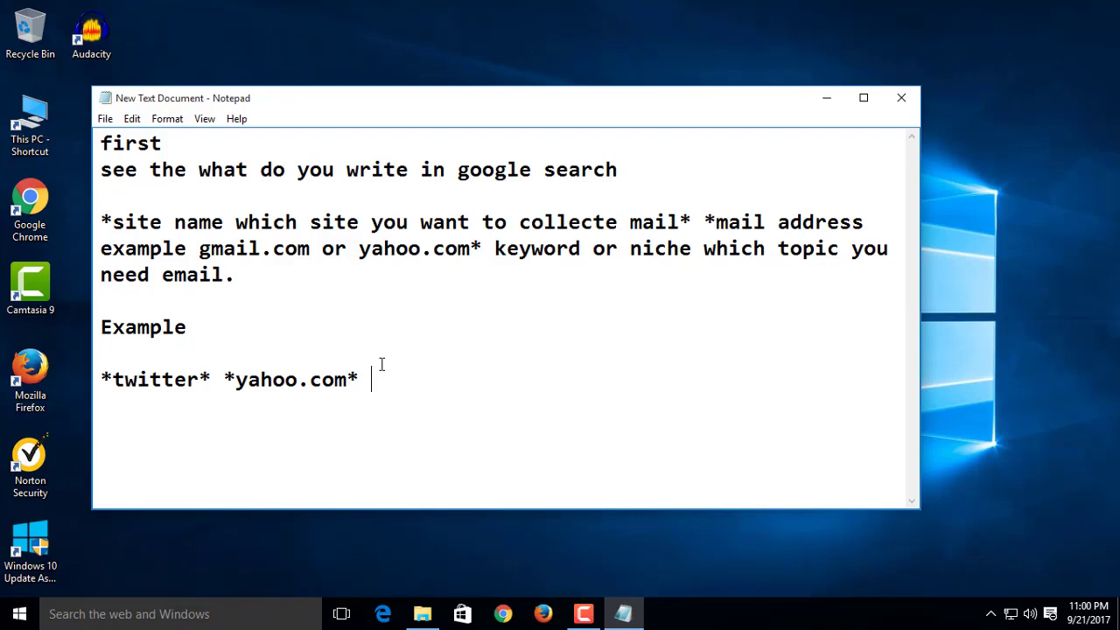
type("fitness")
Copy the example query line and switch to Chrome
left_click_drag(115, 375, 475, 376)
left_click(125, 378)
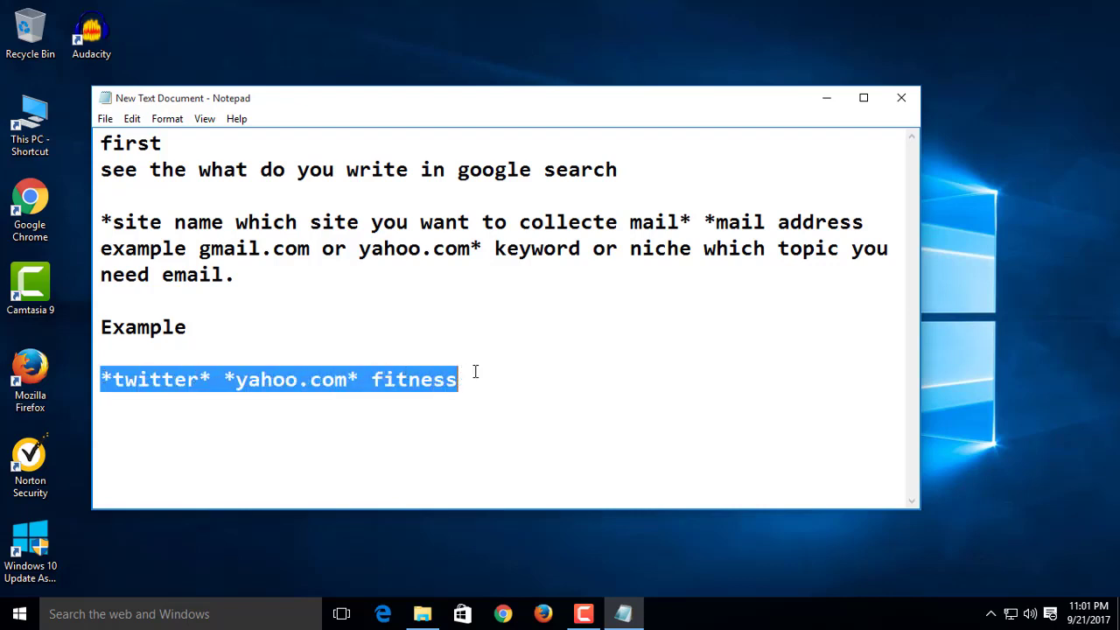
right_click(408, 376)
left_click(446, 205)
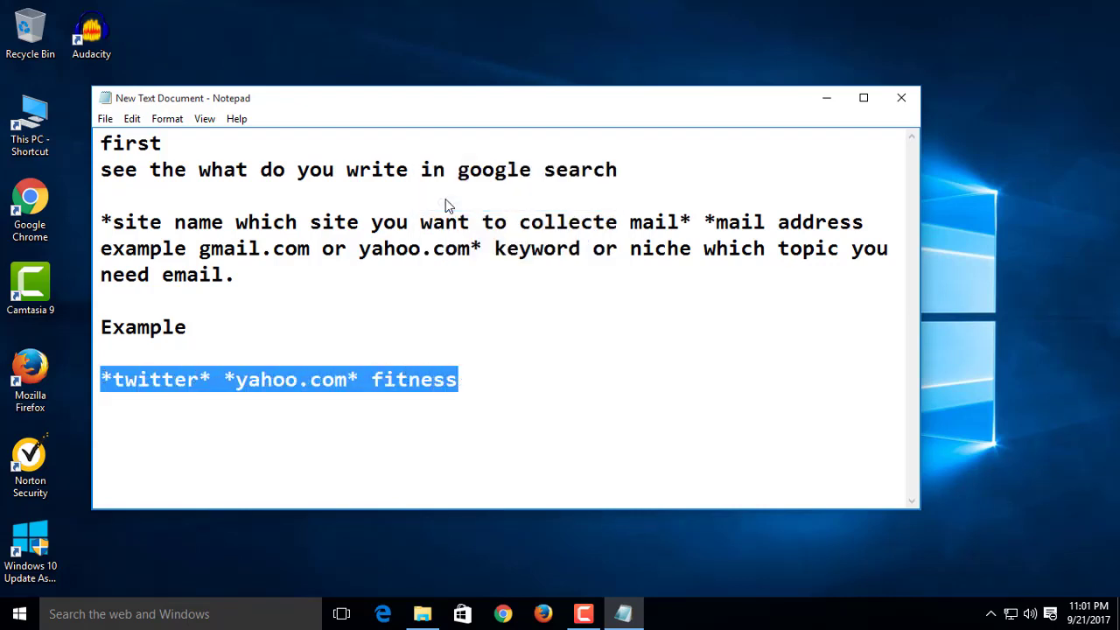
left_click(516, 618)
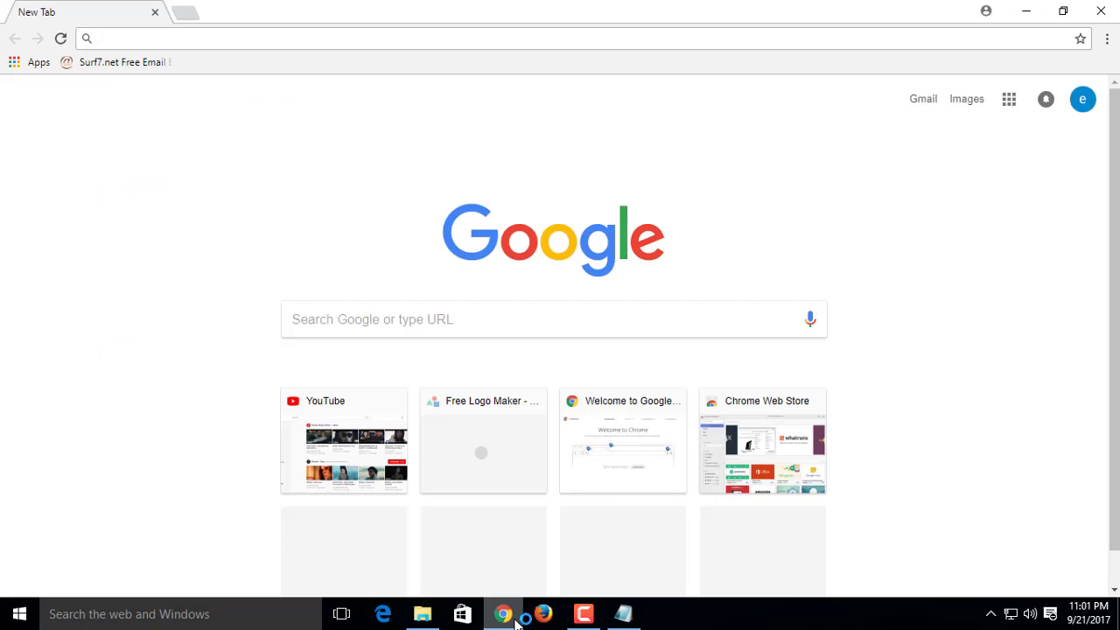
Open Google Search from the apps grid and paste the query into the search box
left_click(1009, 99)
left_click(956, 184)
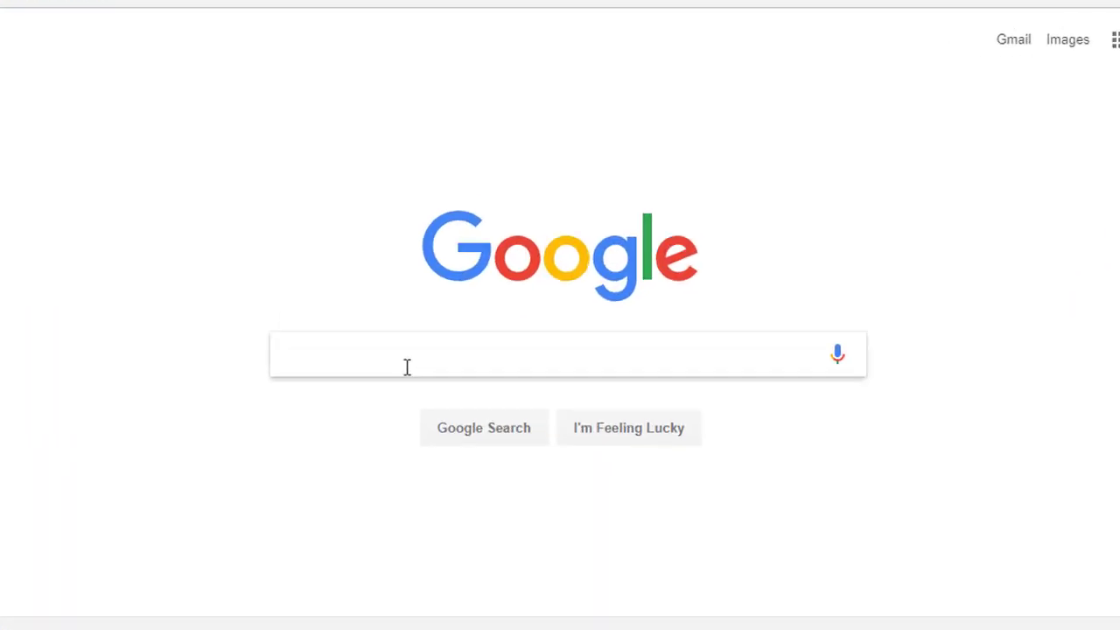
right_click(434, 352)
left_click(469, 512)
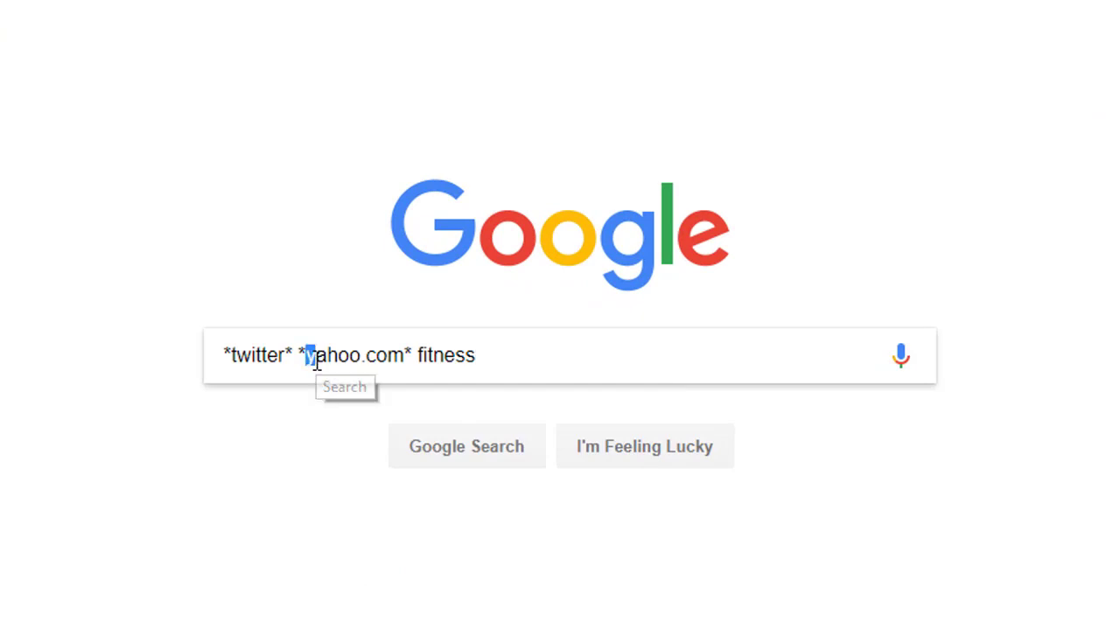
Highlight the yahoo.com, fitness and twitter parts of the query to explain them
left_click_drag(305, 355, 495, 355)
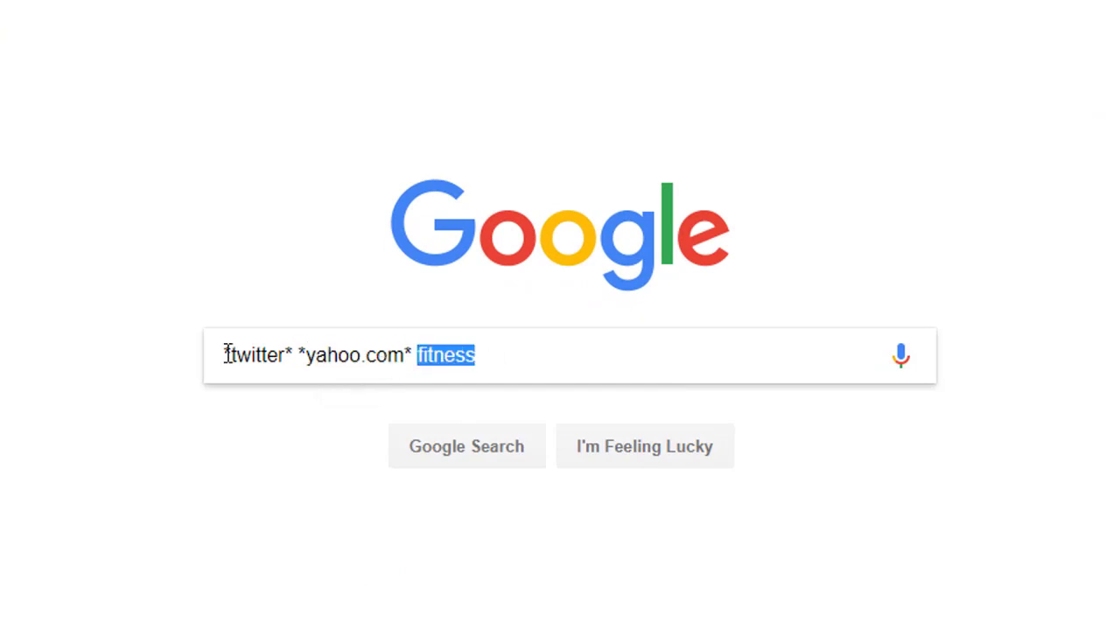
mouse_move(232, 354)
left_mouse_down()
mouse_move(292, 354)
mouse_move(229, 353)
left_mouse_up()
left_click(486, 348)
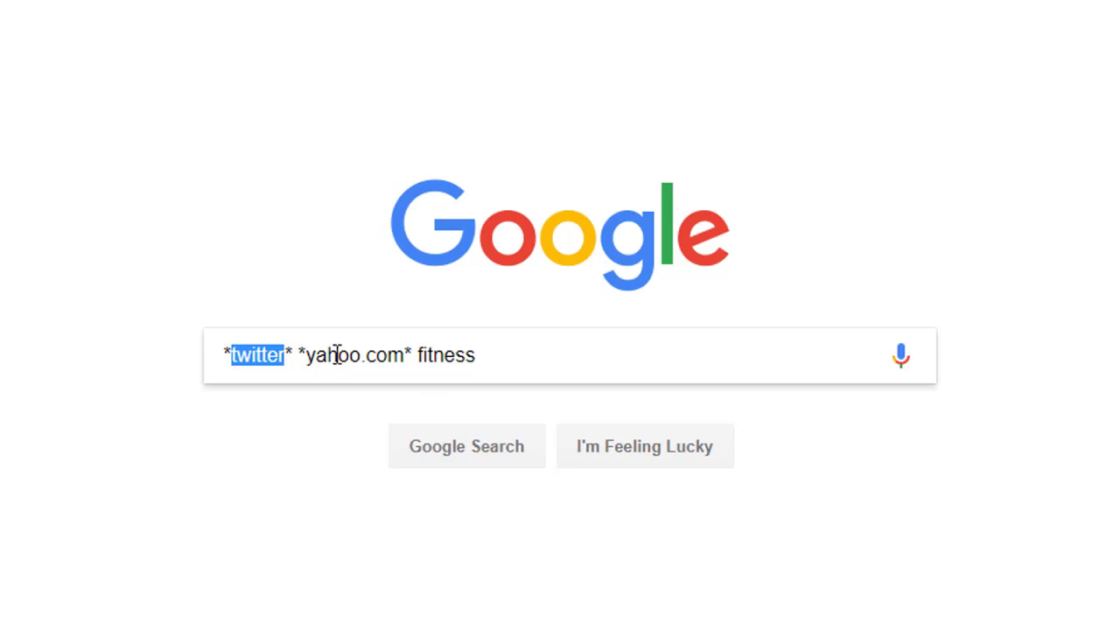
type("facebook")
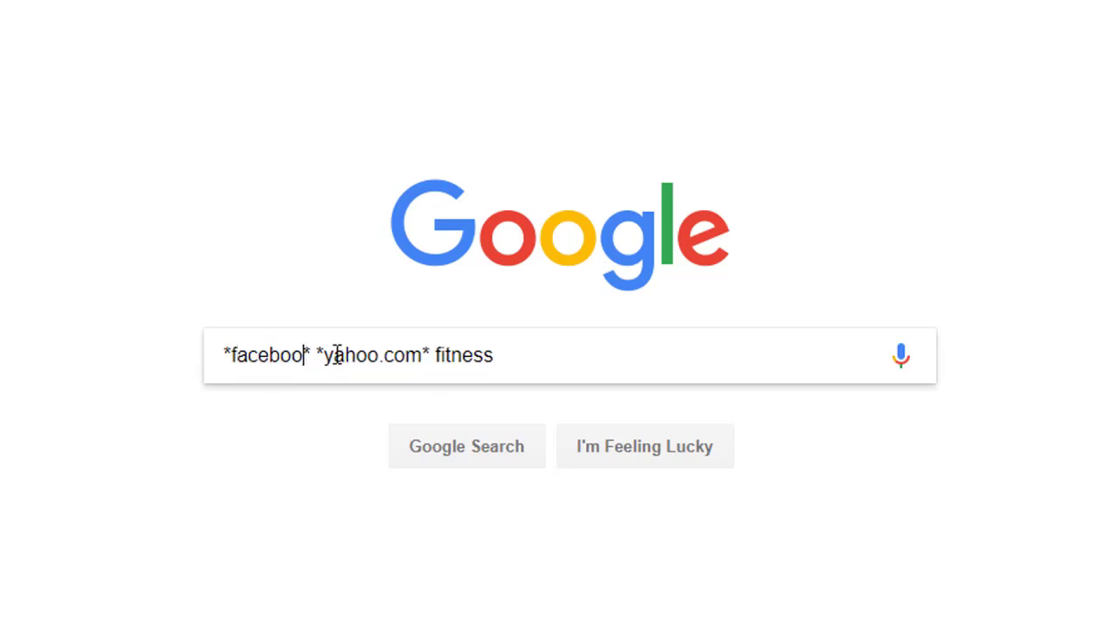
key("BackSpace")
key("BackSpace")
key("BackSpace")
key("BackSpace")
key("BackSpace")
key("BackSpace")
key("BackSpace")
key("BackSpace")
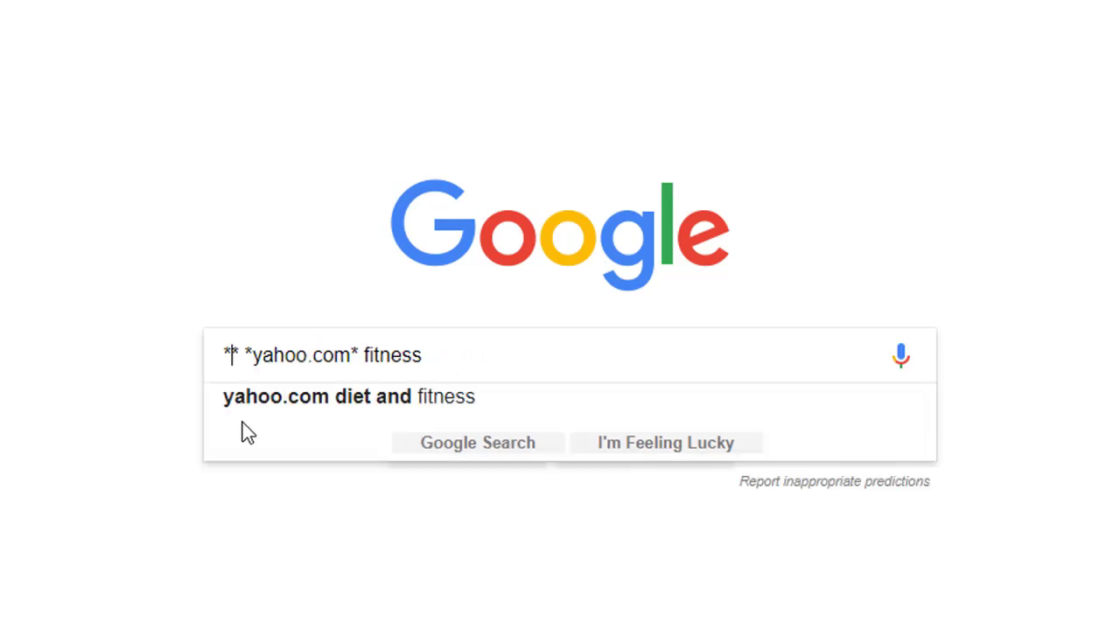
type("tum")
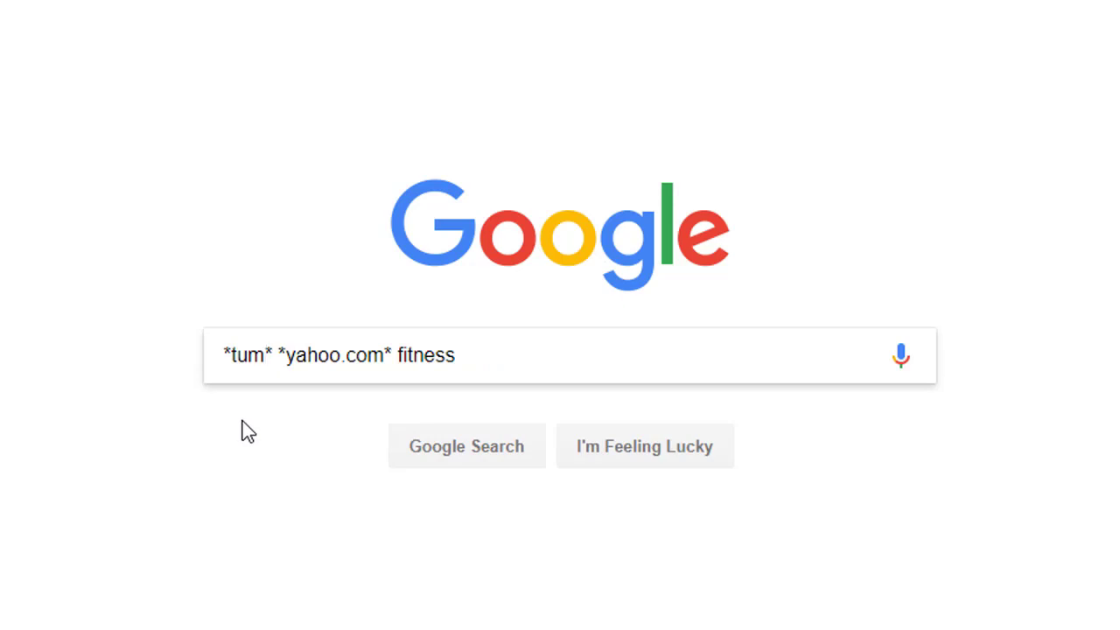
type("blr")
key("BackSpace")
key("BackSpace")
key("BackSpace")
key("BackSpace")
key("BackSpace")
key("BackSpace")
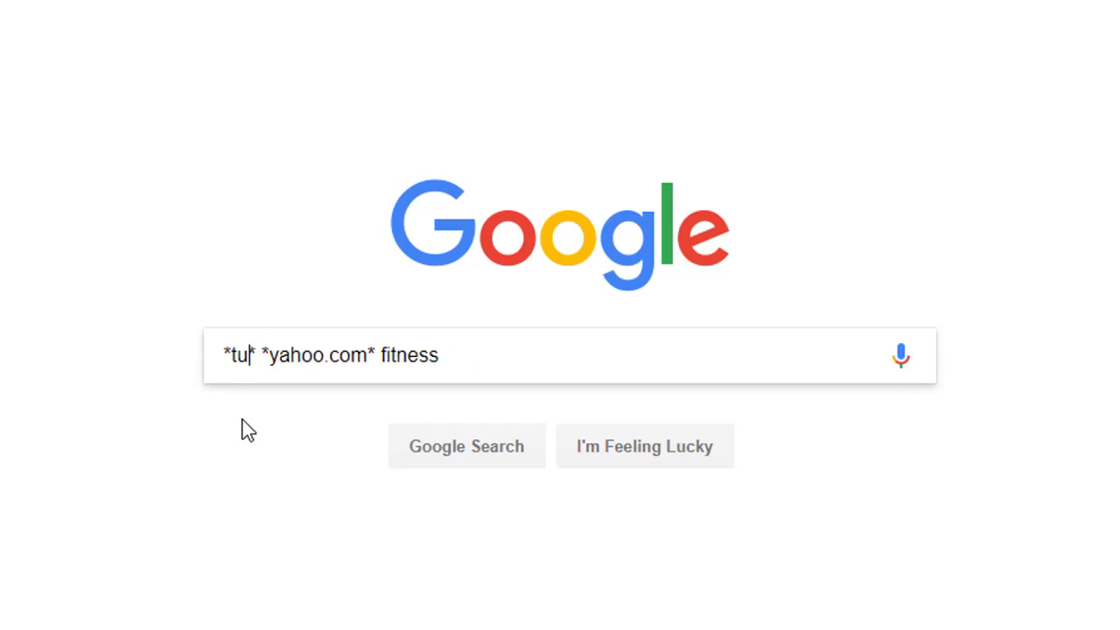
type("linke")
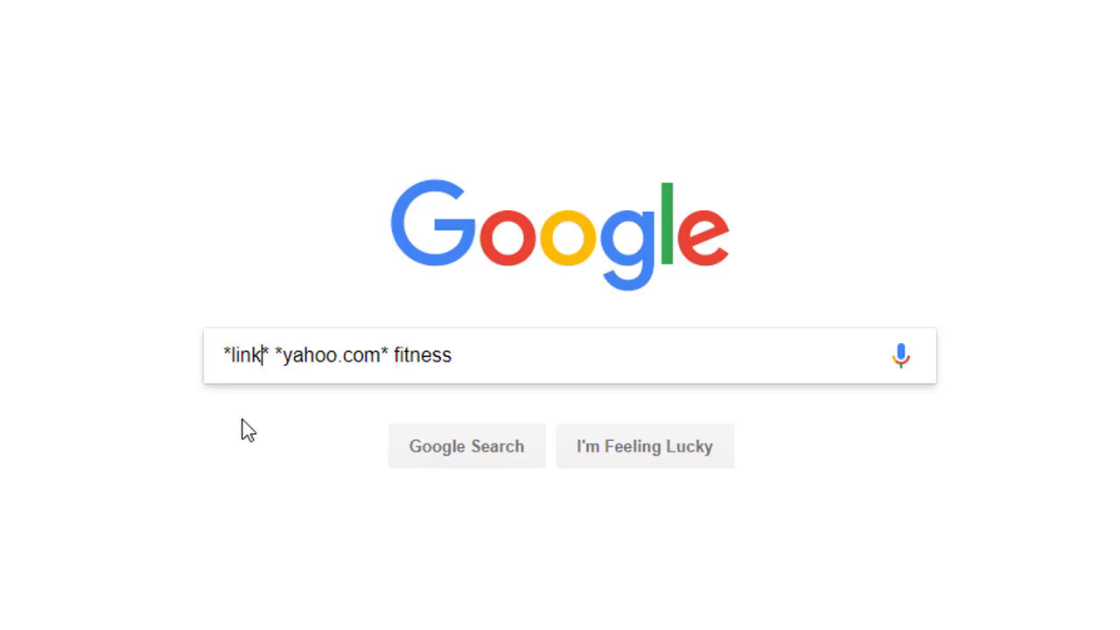
type("d")
key("BackSpace")
type("ed")
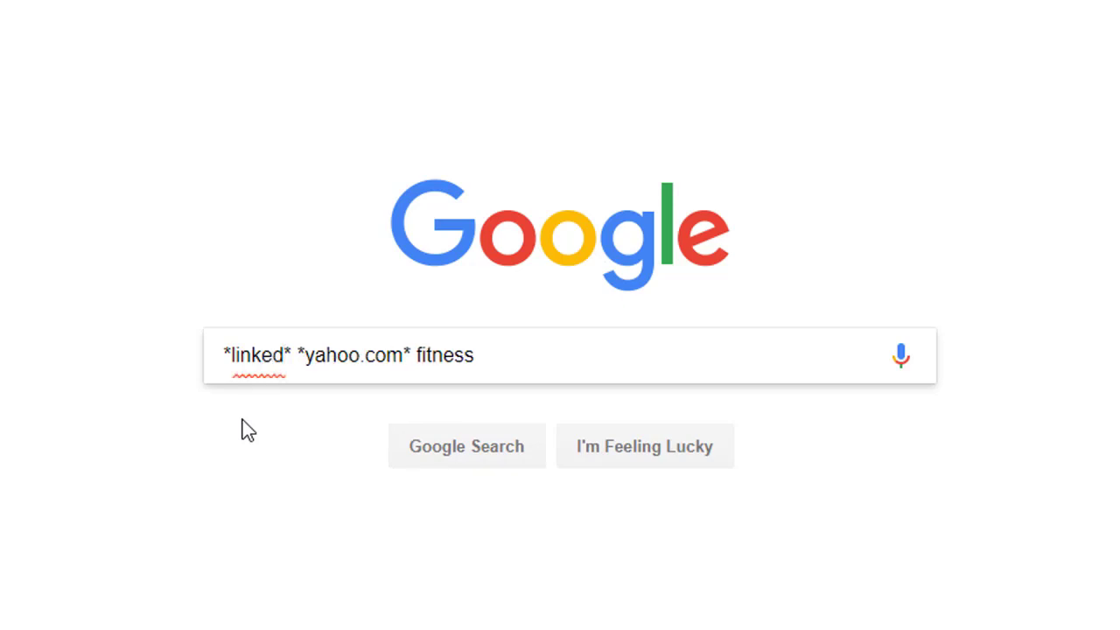
type("in")
key("BackSpace")
key("BackSpace")
key("BackSpace")
key("BackSpace")
key("BackSpace")
key("BackSpace")
key("BackSpace")
key("BackSpace")
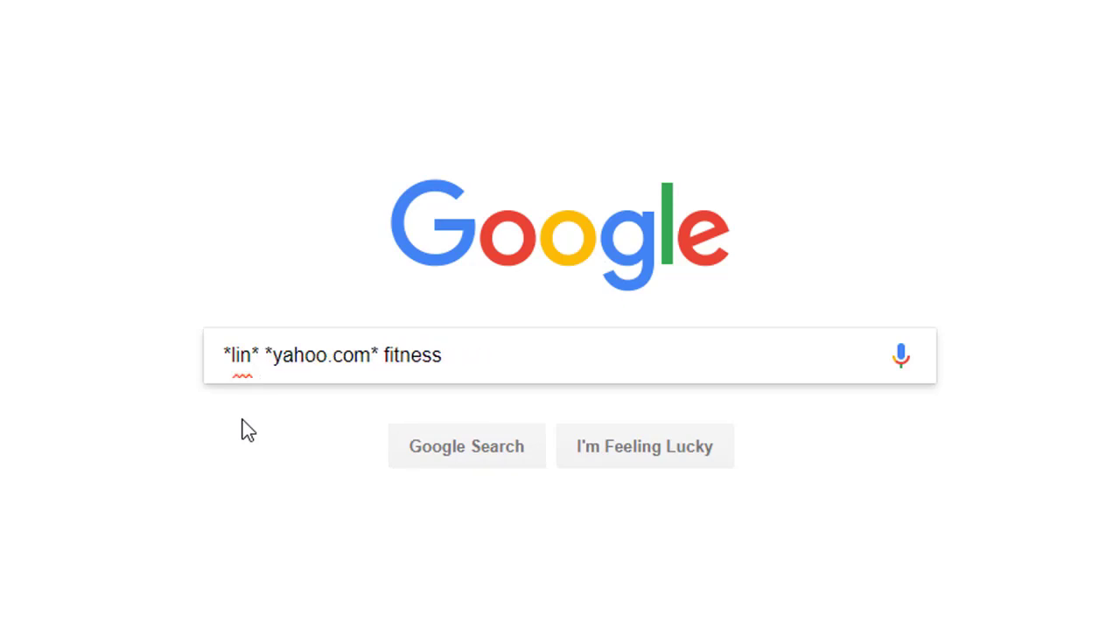
type("twitt")
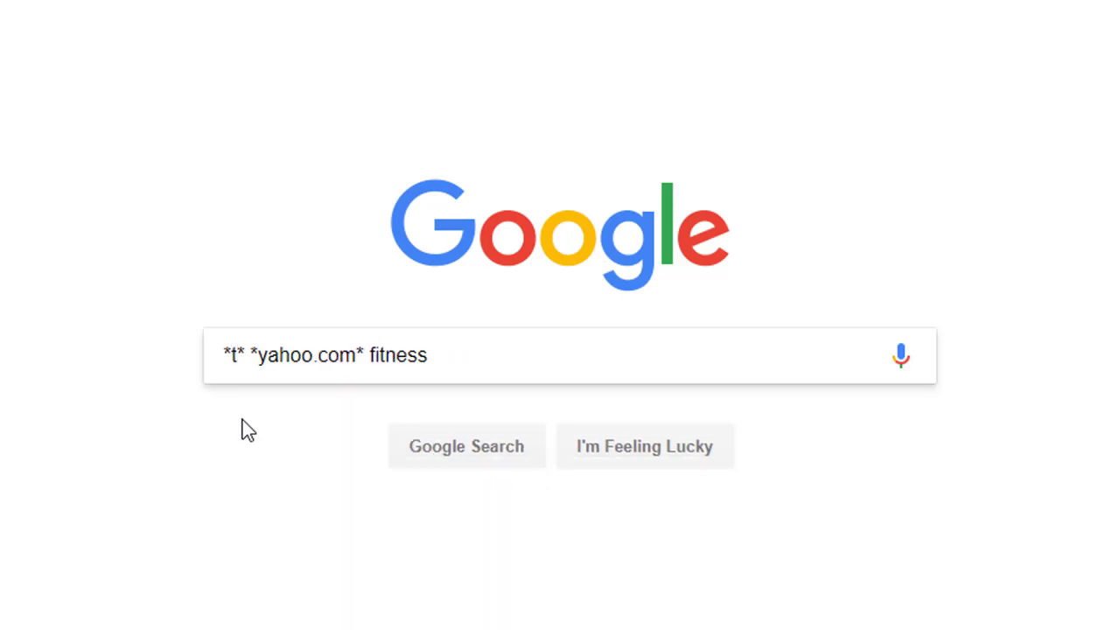
type("er")
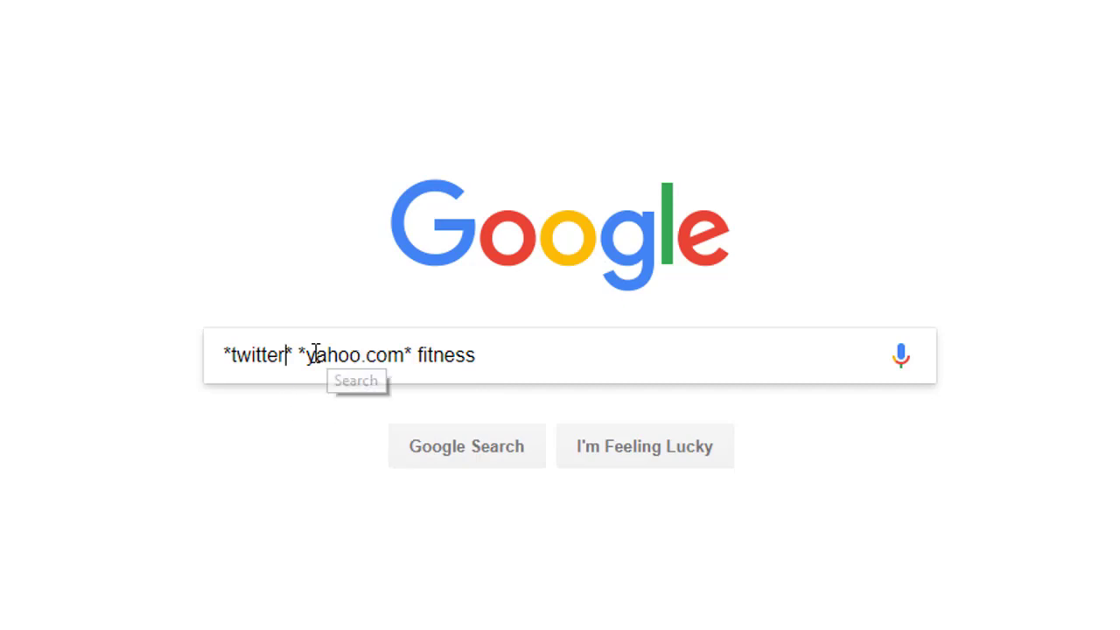
left_click_drag(307, 354, 359, 359)
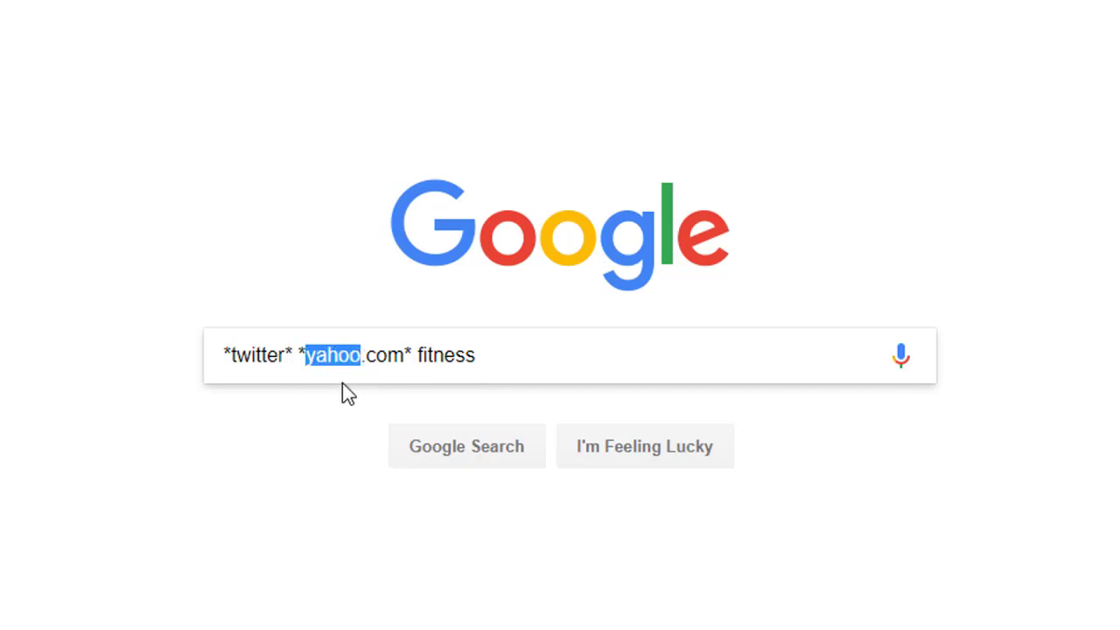
type("gmail")
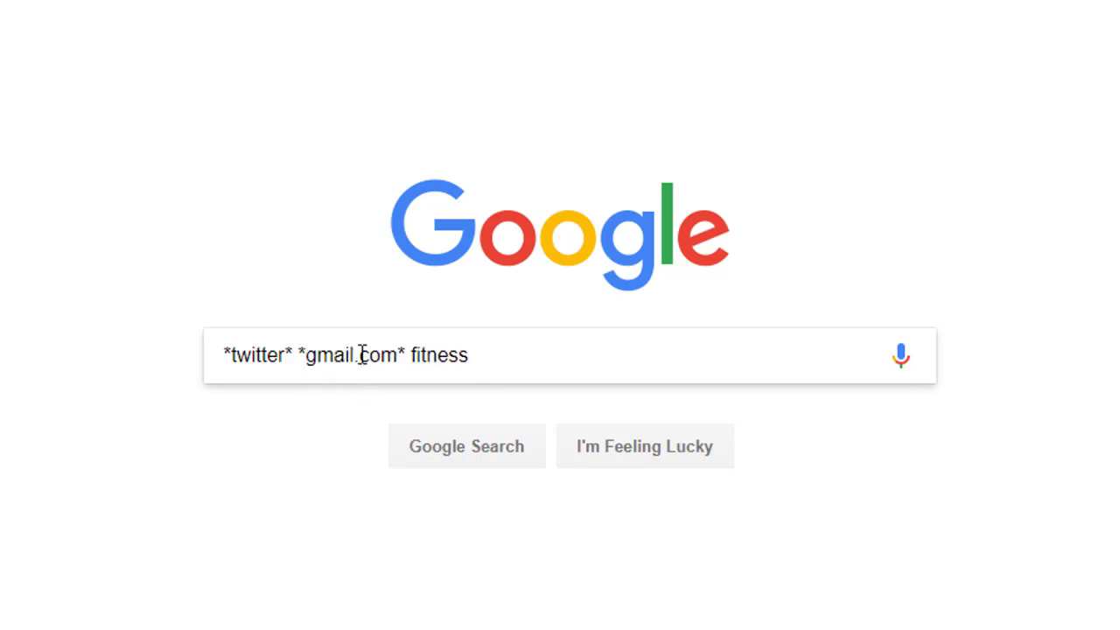
key("BackSpace")
key("BackSpace")
key("BackSpace")
key("BackSpace")
key("BackSpace")
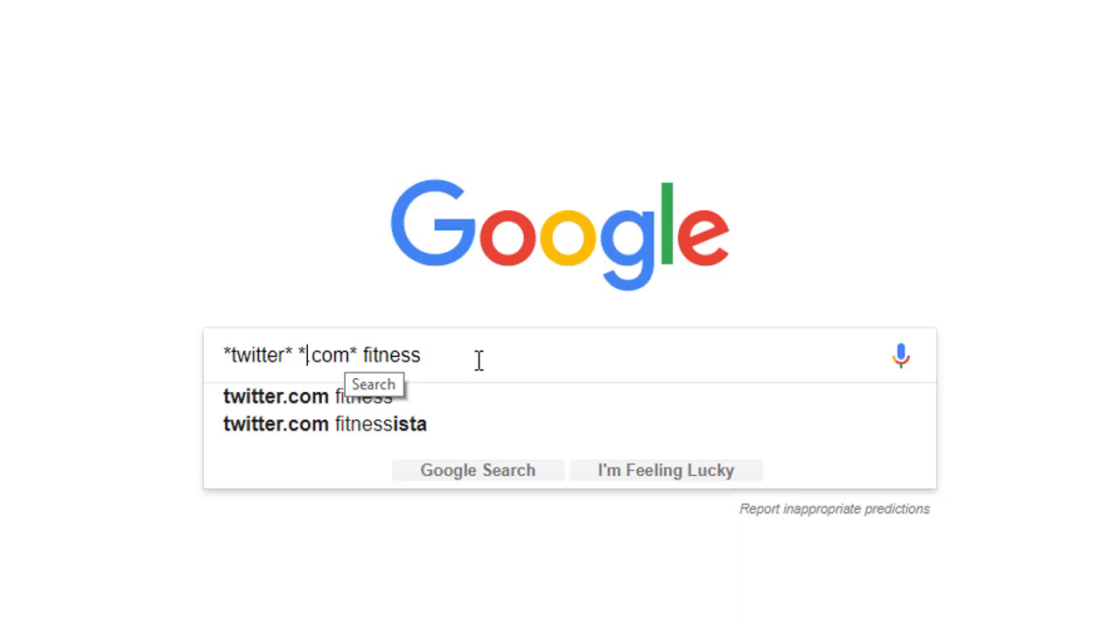
type("aol")
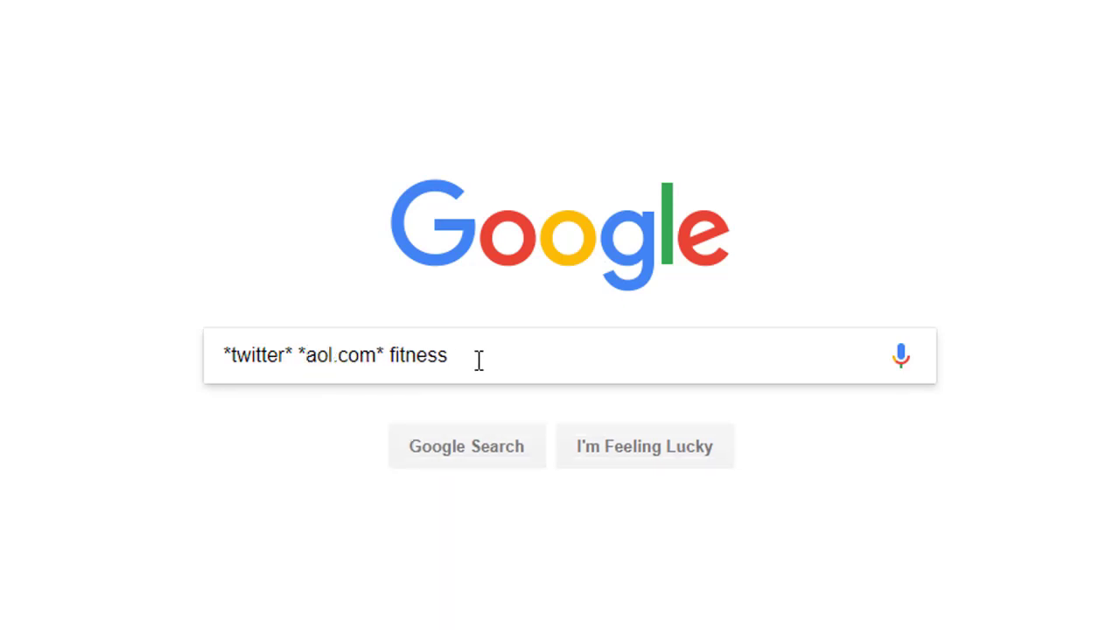
key("BackSpace")
key("BackSpace")
key("BackSpace")
type("yahoo")
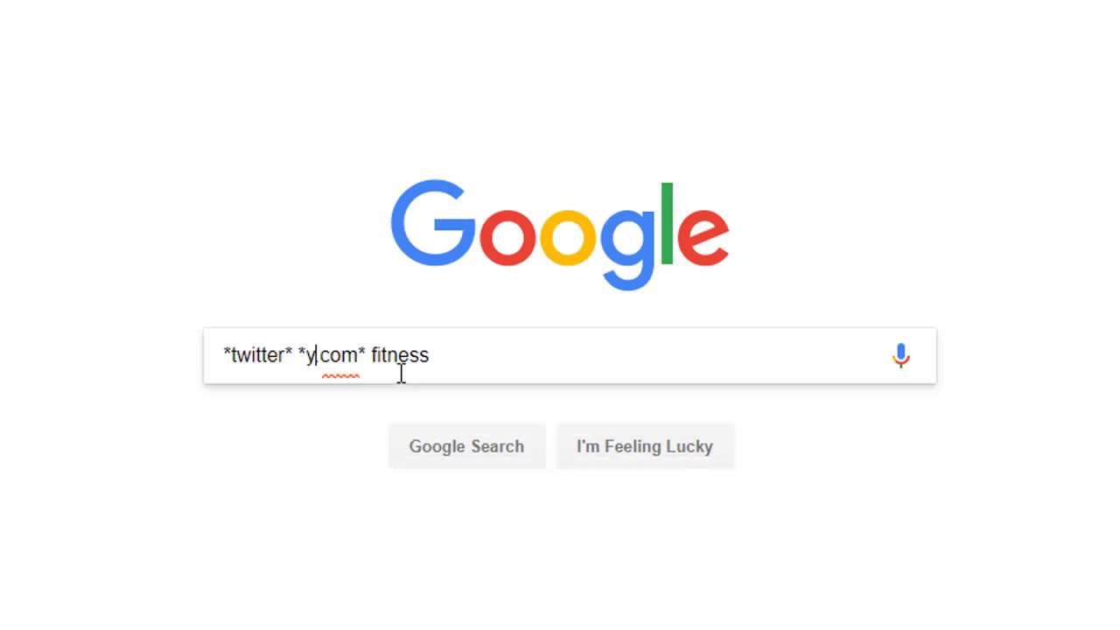
left_click(531, 352)
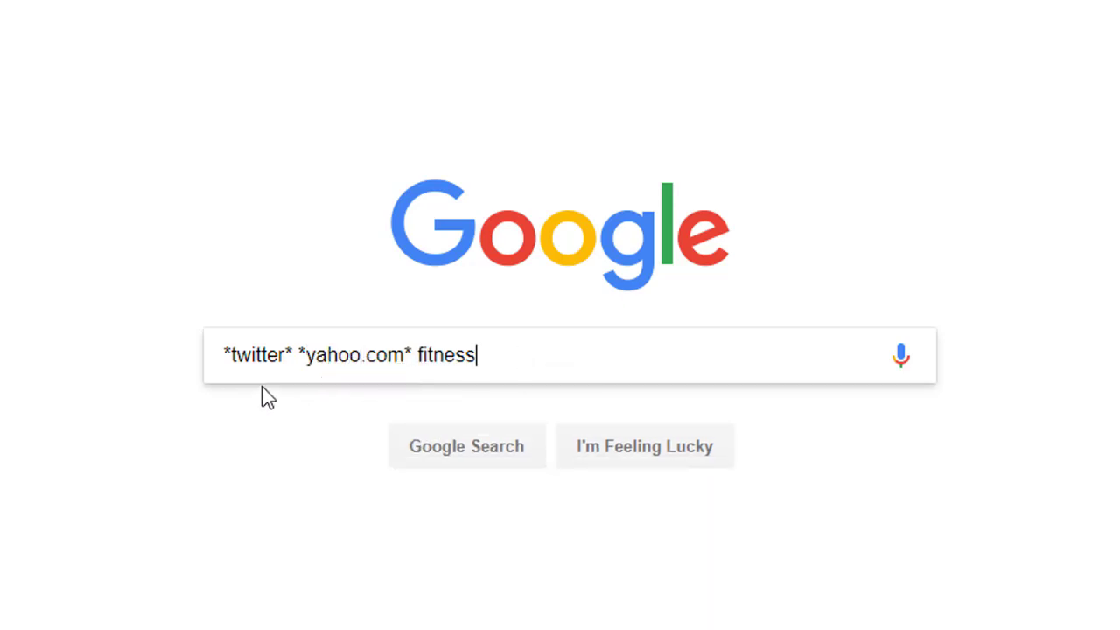
key("ctrl+a")
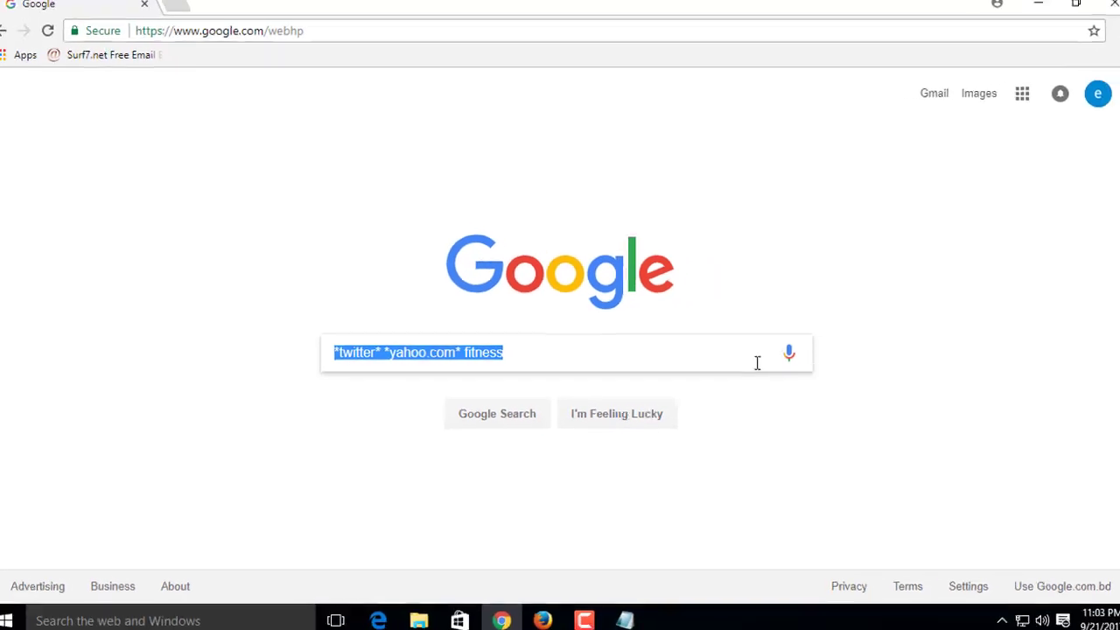
Run the *twitter* *yahoo.com* fitness search and look through the results
left_click(537, 359)
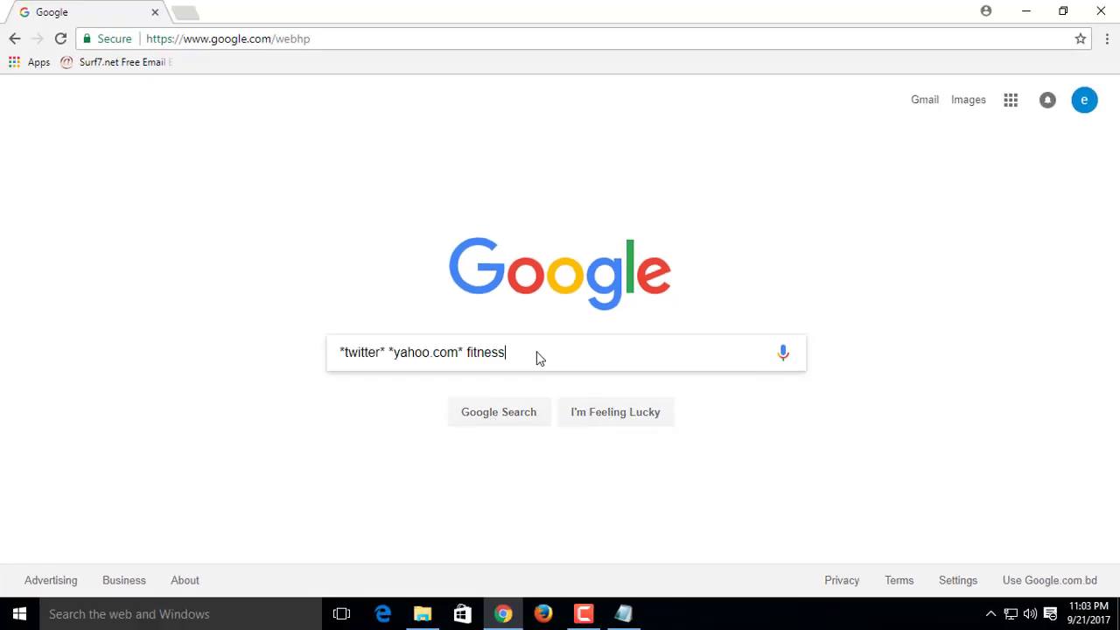
left_click(496, 422)
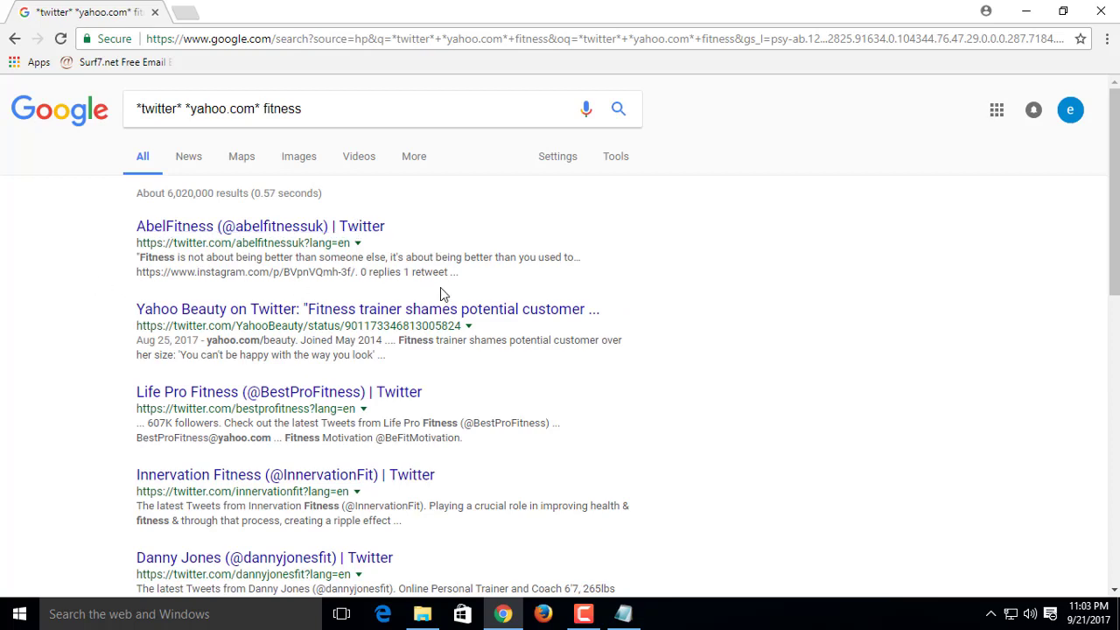
scroll(441, 287, "down", 2)
left_click_drag(137, 274, 322, 276)
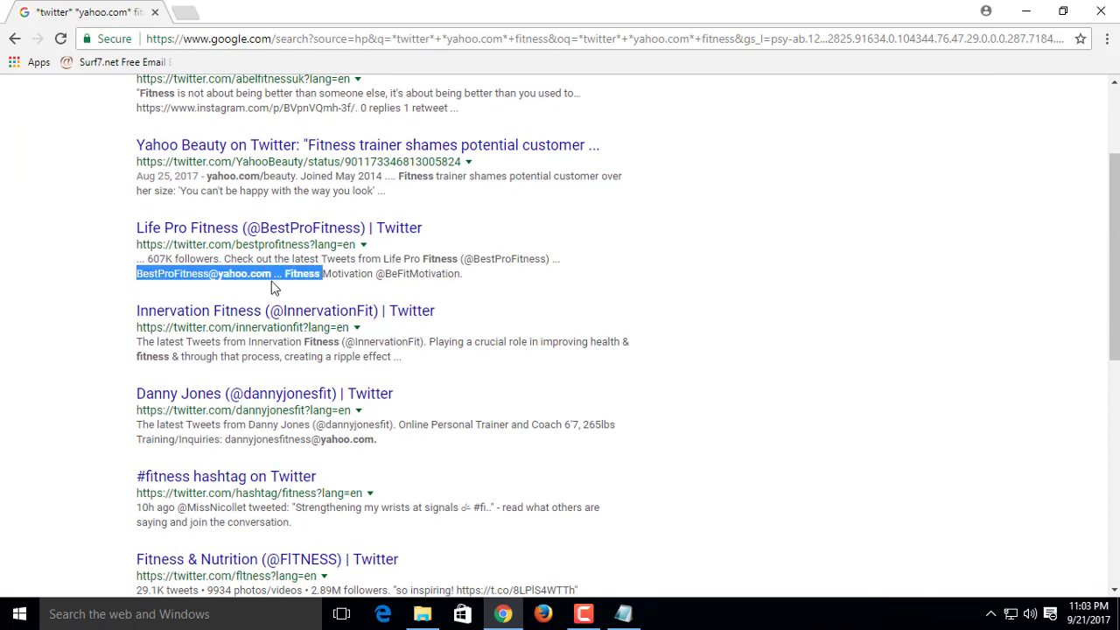
left_click(271, 281)
scroll(267, 297, "down", 2)
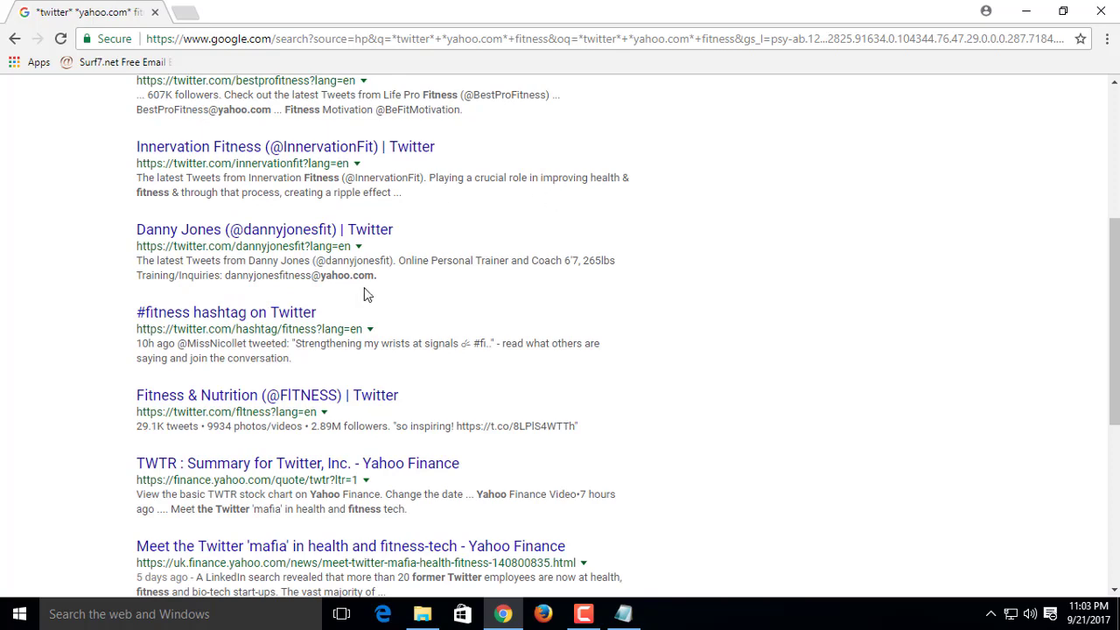
scroll(359, 297, "down", 1)
scroll(296, 202, "down", 4)
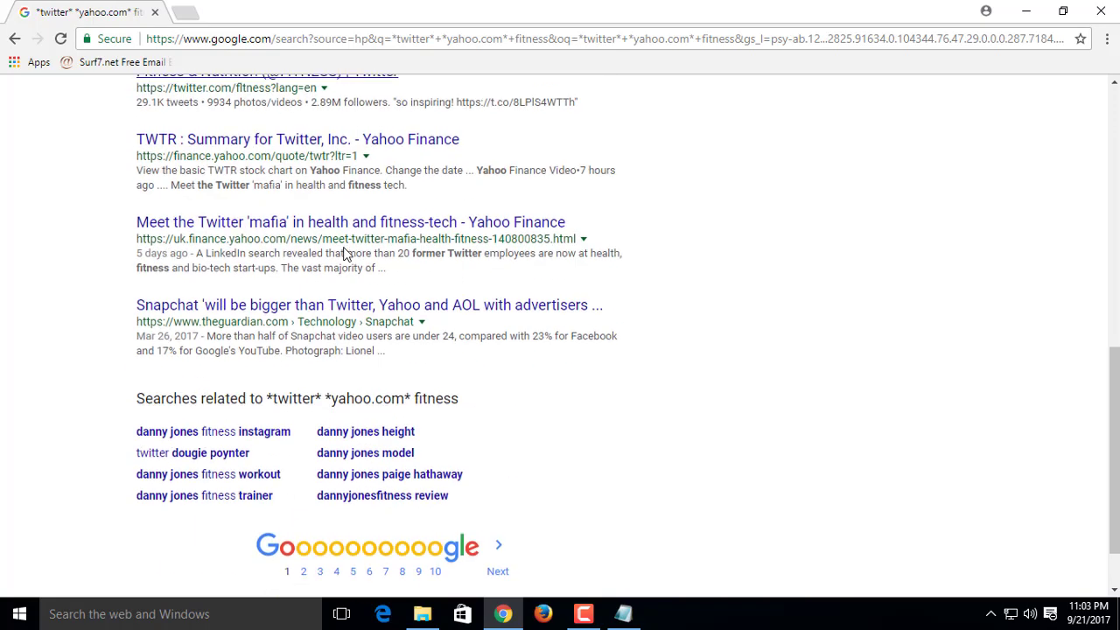
scroll(350, 248, "up", 9)
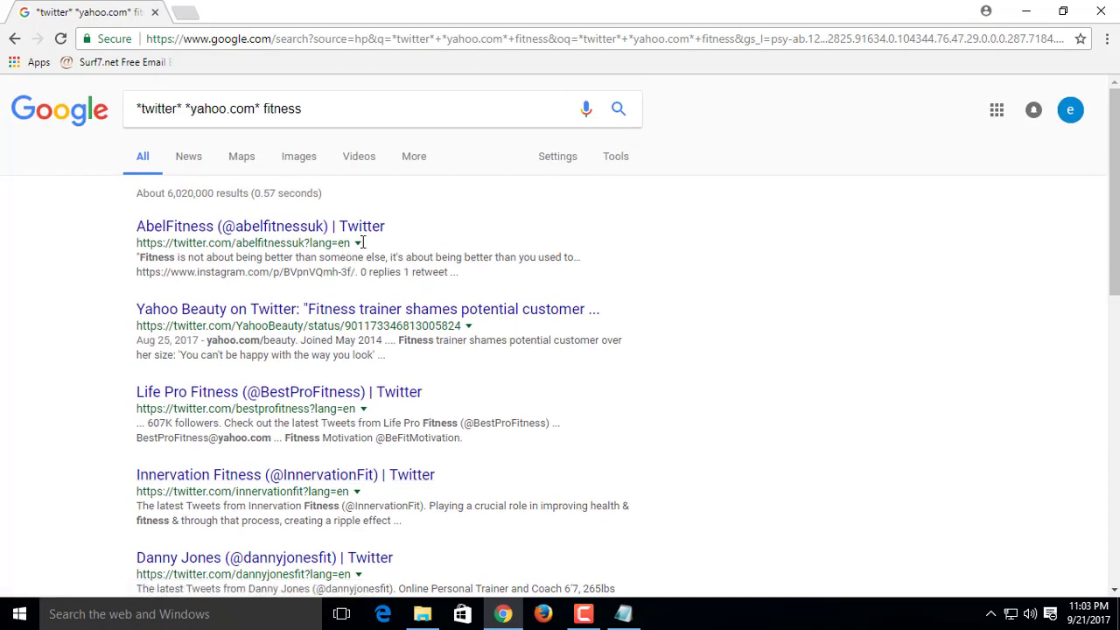
Set Search Settings to 100 results per page, save, and dismiss the confirmation
left_click(563, 158)
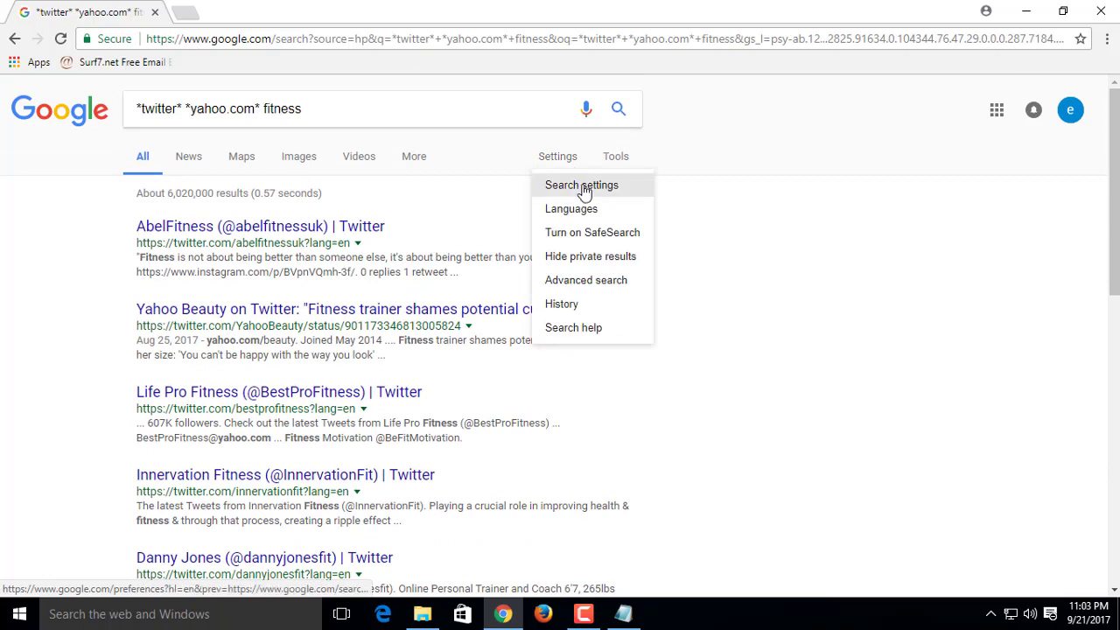
left_click(582, 186)
left_click_drag(180, 348, 469, 357)
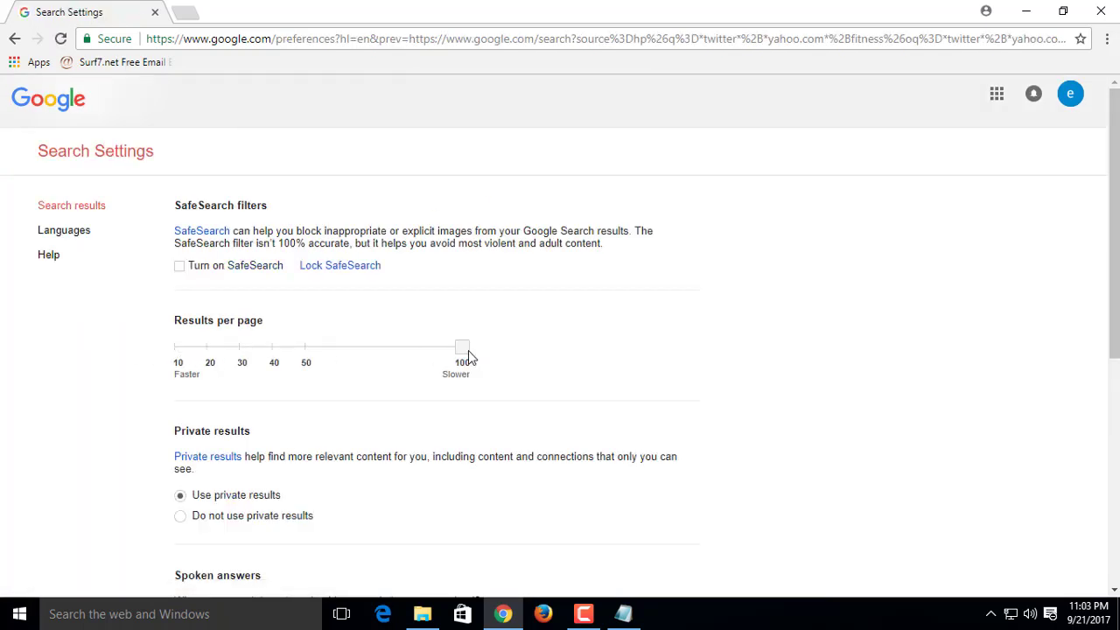
key("Home")
left_click_drag(180, 350, 493, 355)
left_click_drag(1113, 263, 1113, 481)
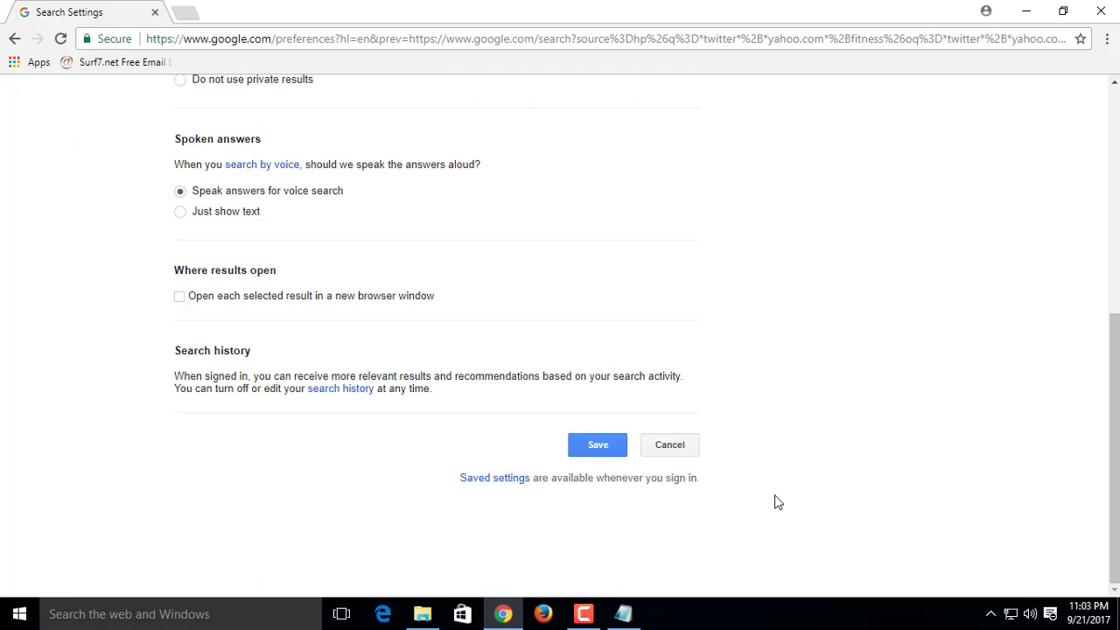
left_click(597, 446)
left_click(693, 127)
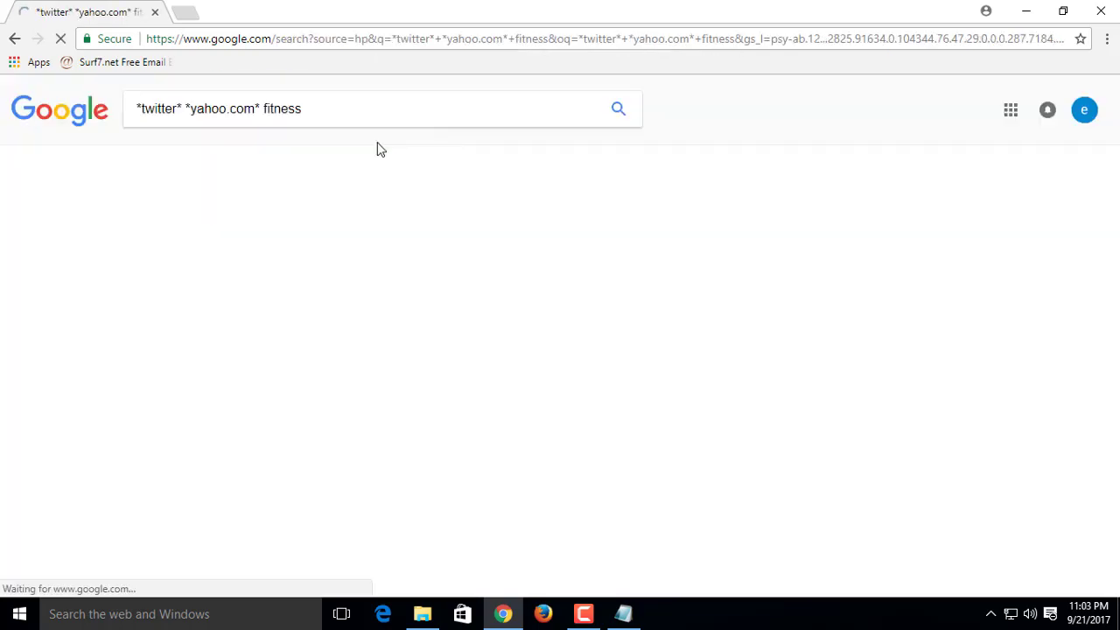
Select all the search results text on the page
scroll(253, 219, "down", 5)
scroll(249, 221, "down", 20)
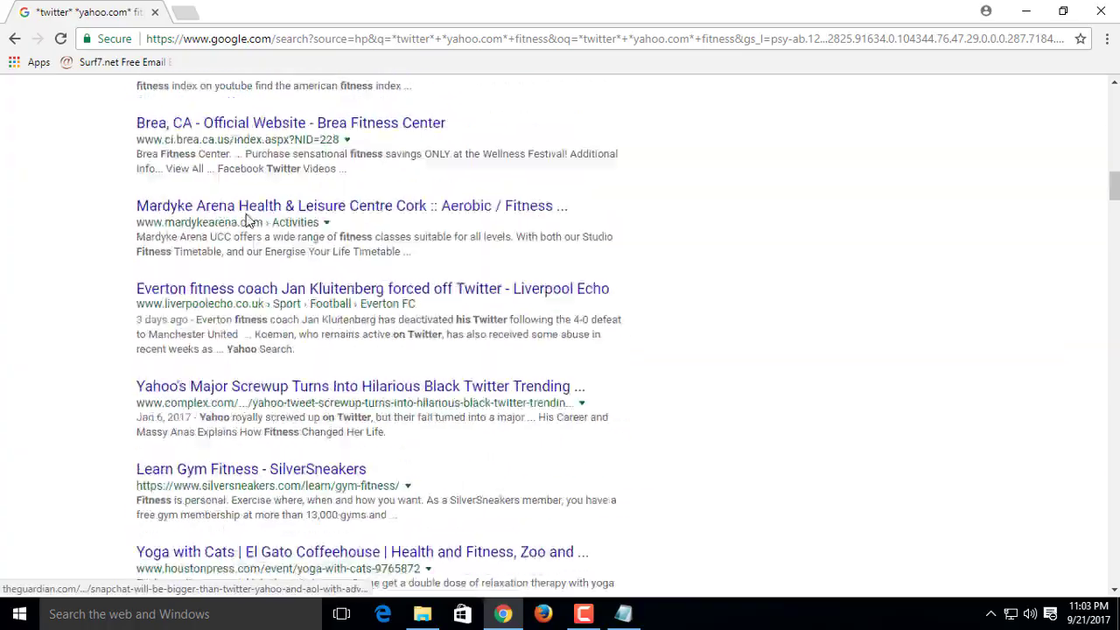
scroll(247, 217, "down", 20)
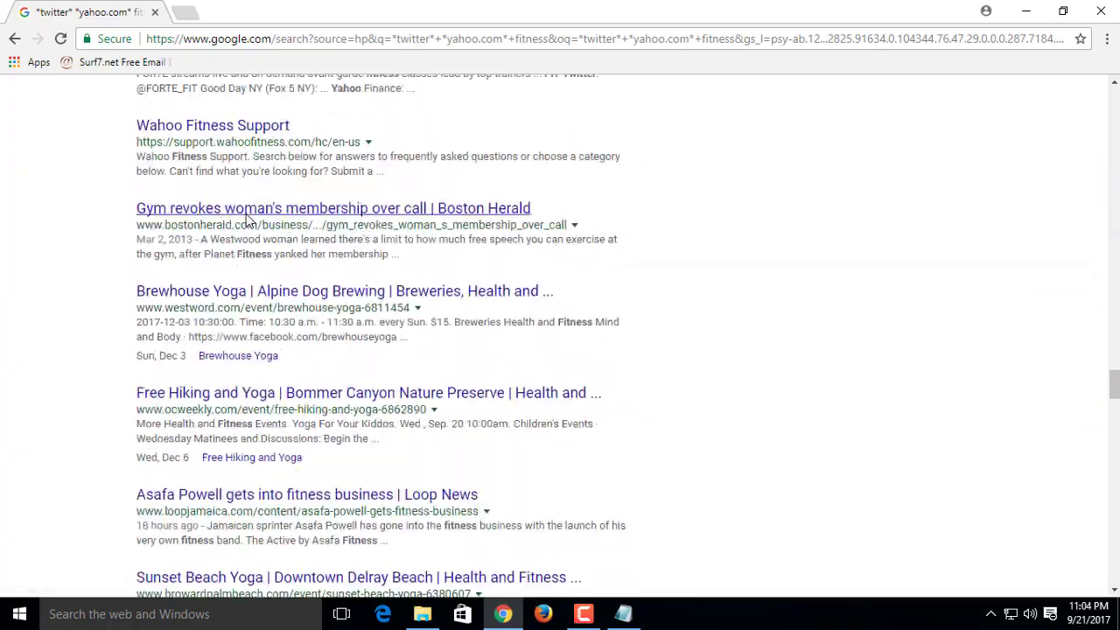
scroll(246, 217, "down", 8)
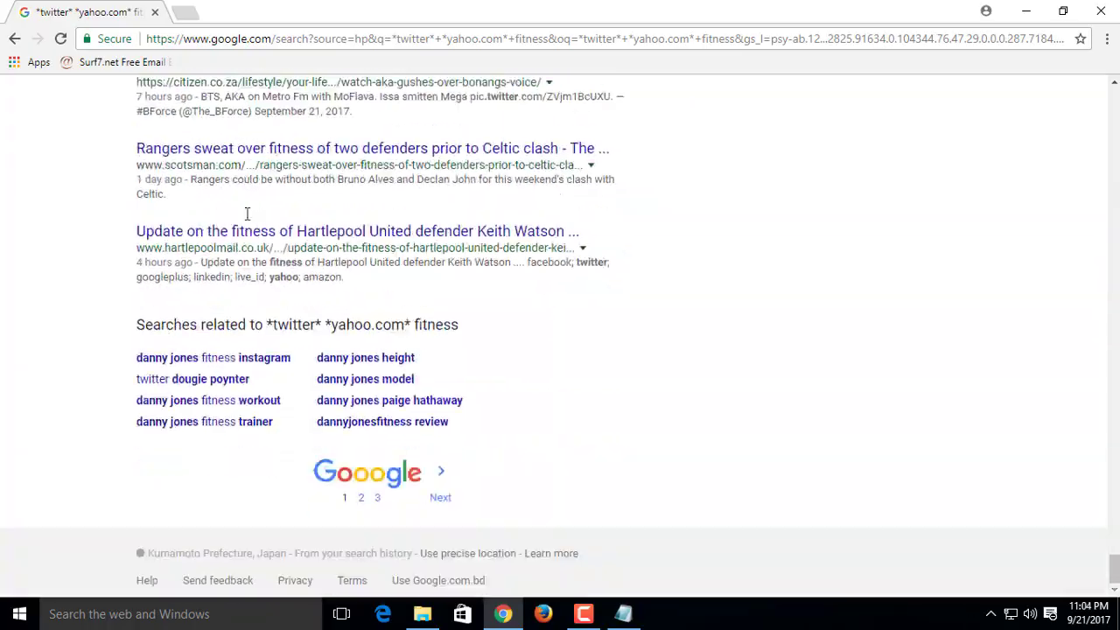
scroll(245, 215, "up", 15)
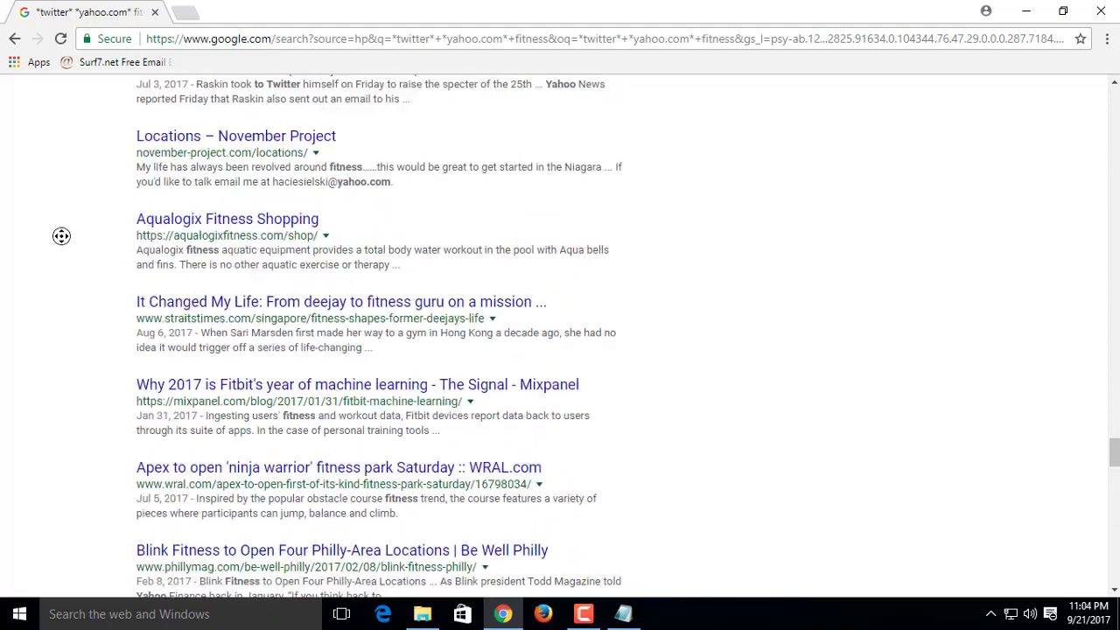
scroll(153, 181, "up", 1)
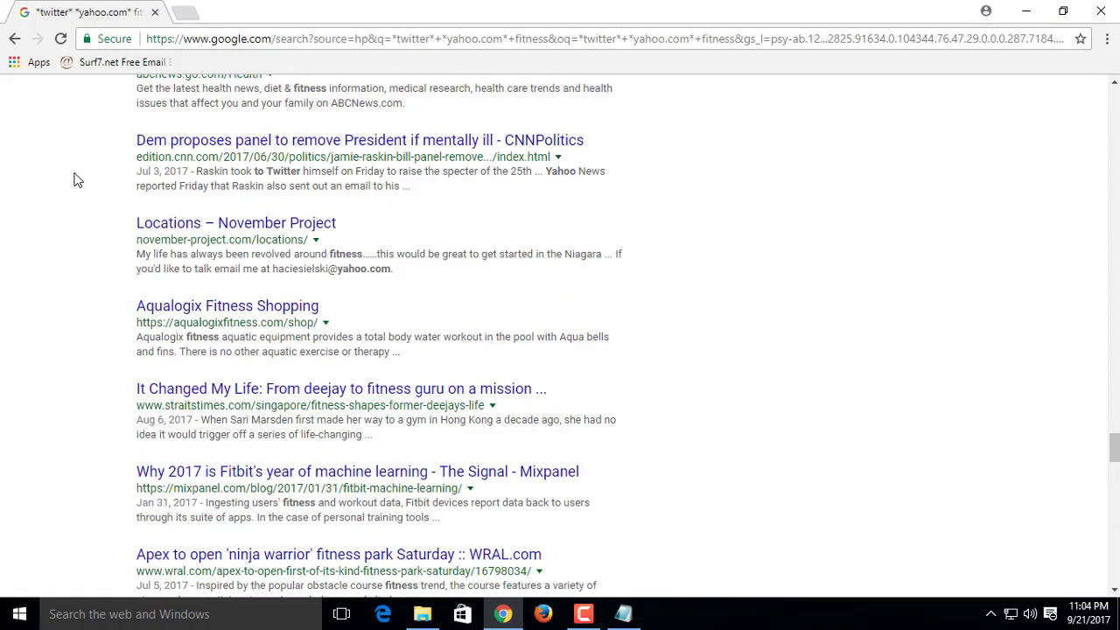
scroll(85, 265, "up", 15)
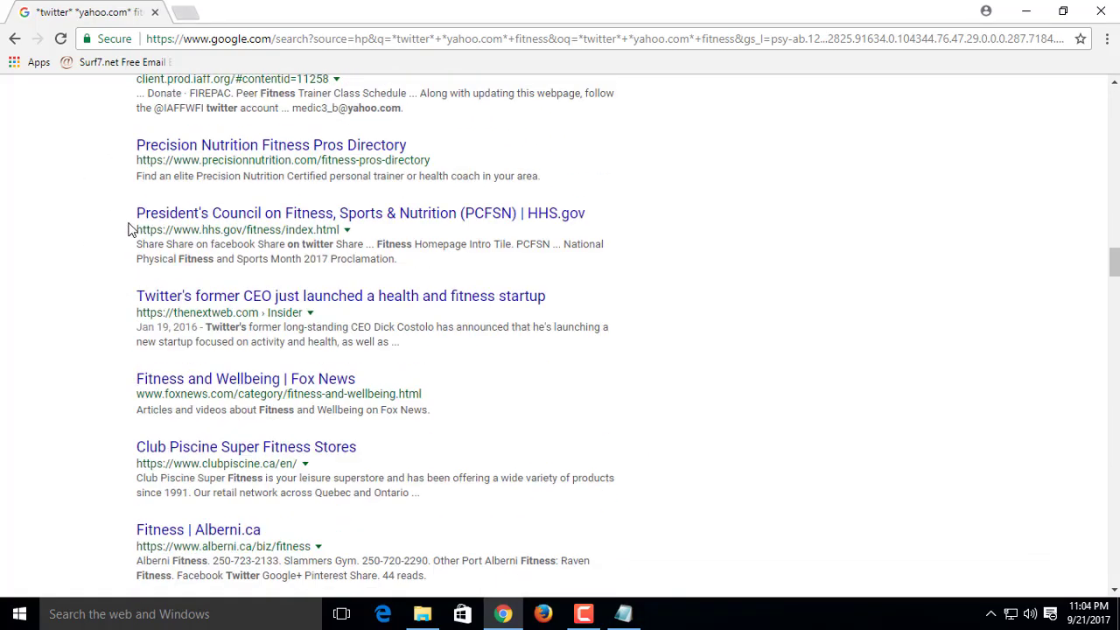
scroll(127, 229, "up", 15)
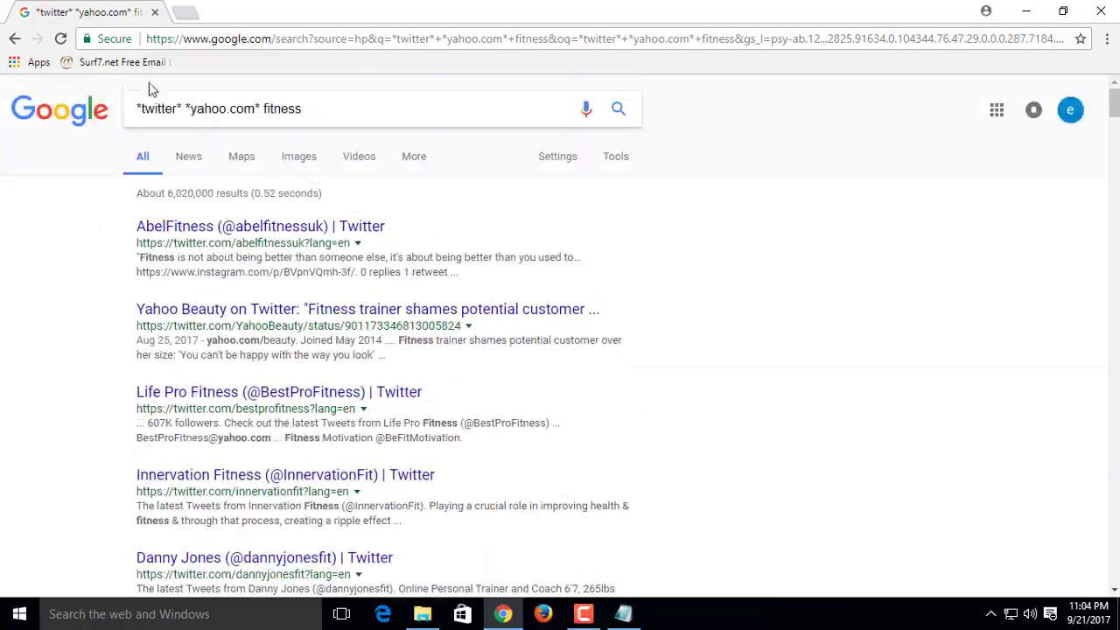
left_click_drag(128, 213, 420, 622)
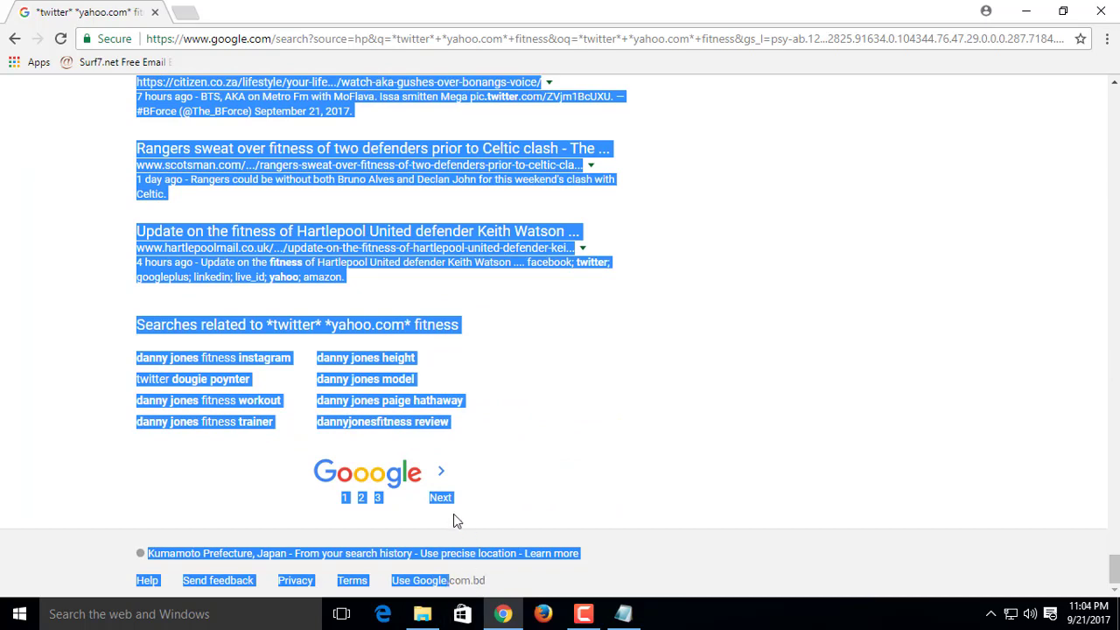
Copy the selected results and load the Surf7.net Free Email bookmark in a new tab
right_click(369, 233)
left_click(366, 357)
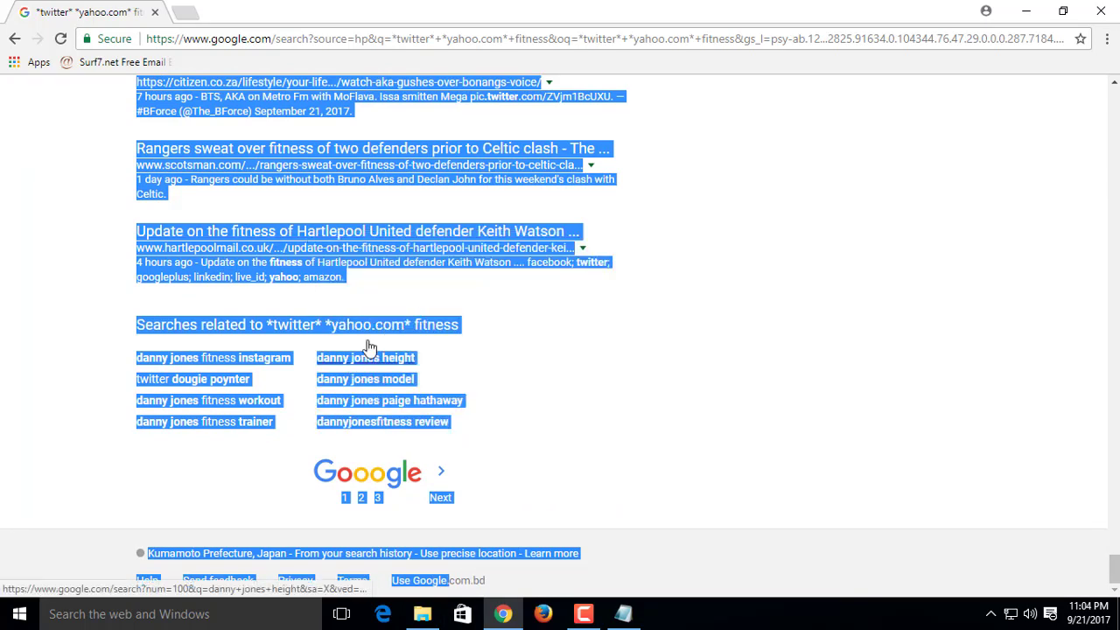
left_click(183, 11)
left_click(156, 63)
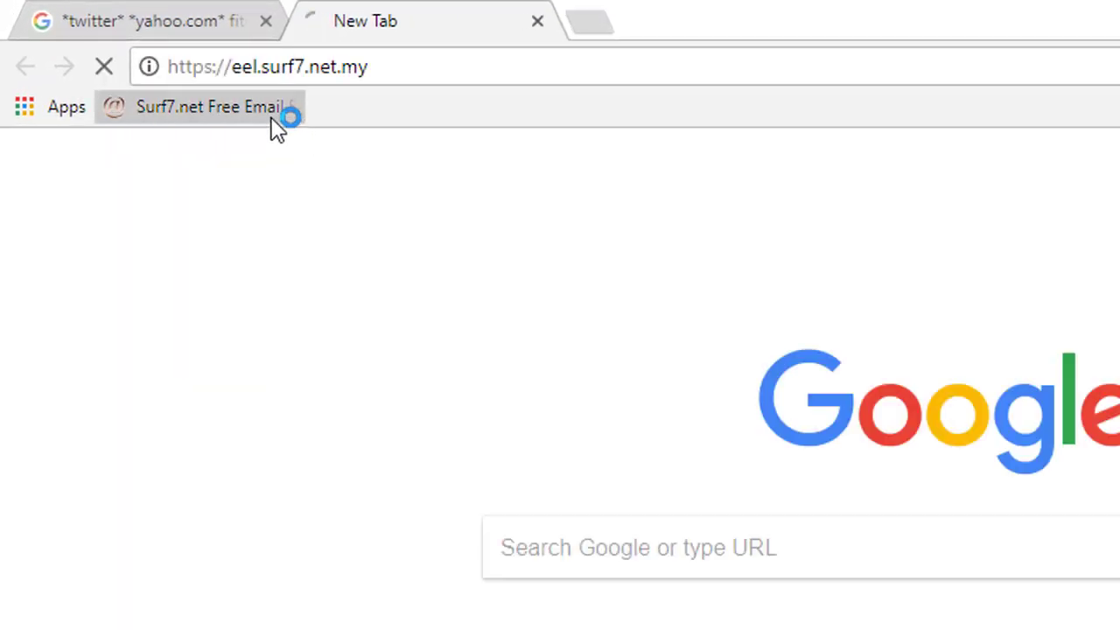
Enlarge the extractor's Input Window and Output Window boxes
left_click_drag(378, 67, 150, 65)
left_click(378, 66)
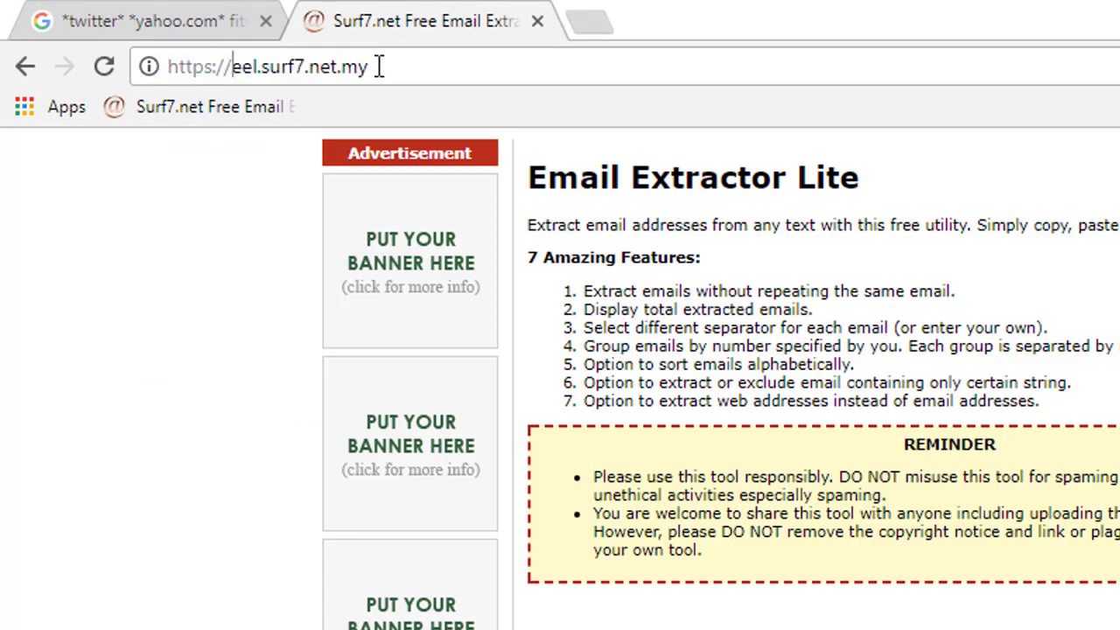
left_click_drag(408, 67, 149, 67)
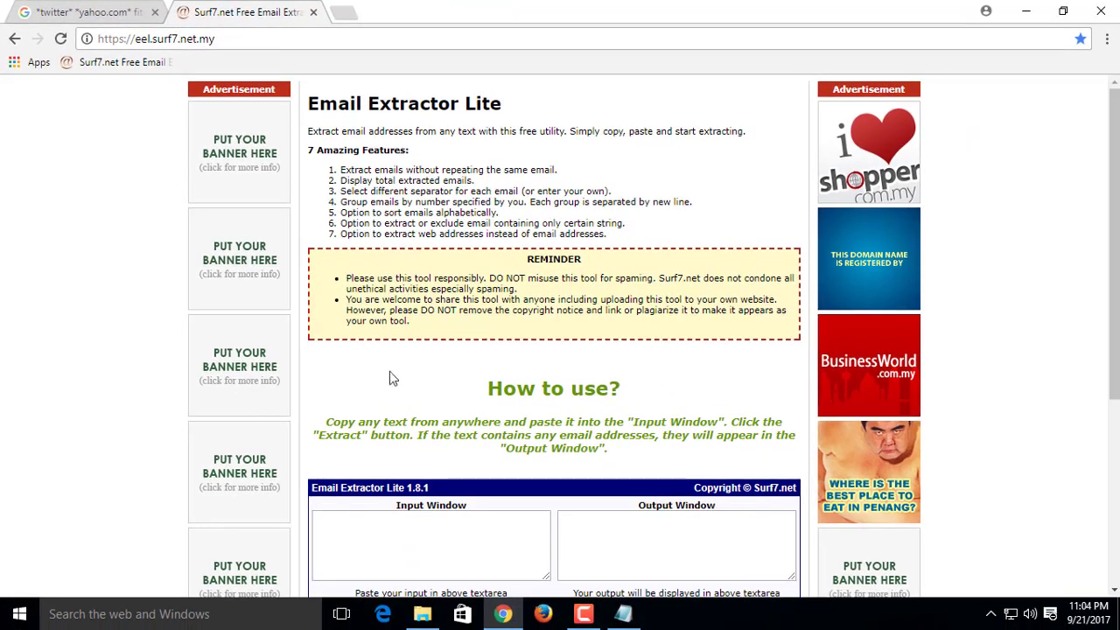
scroll(528, 508, "down", 3)
left_click(592, 400)
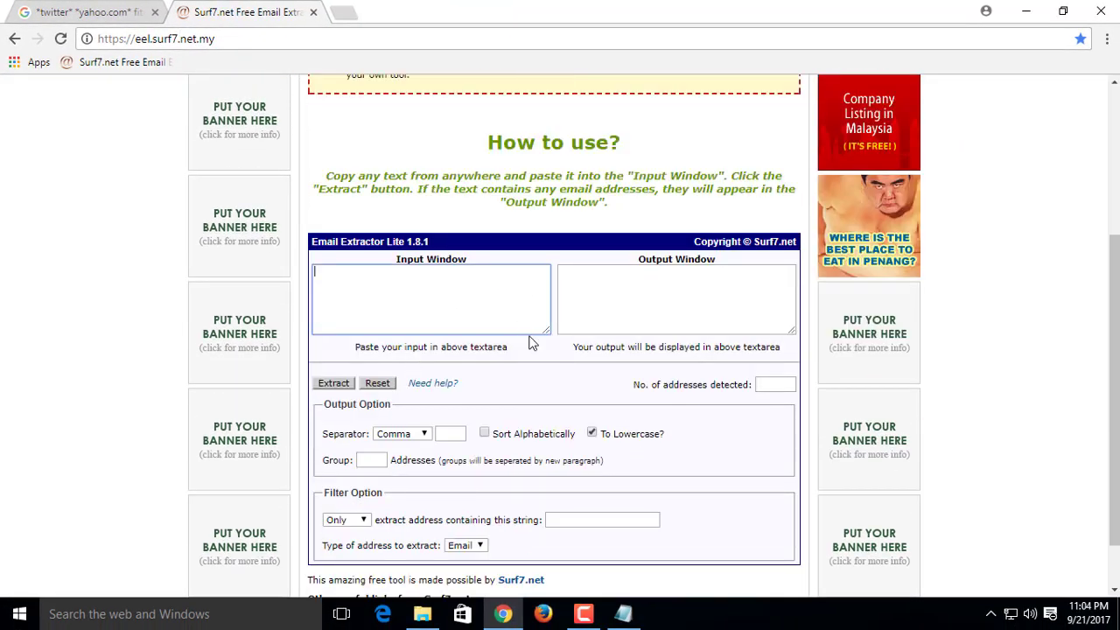
left_click_drag(548, 333, 579, 453)
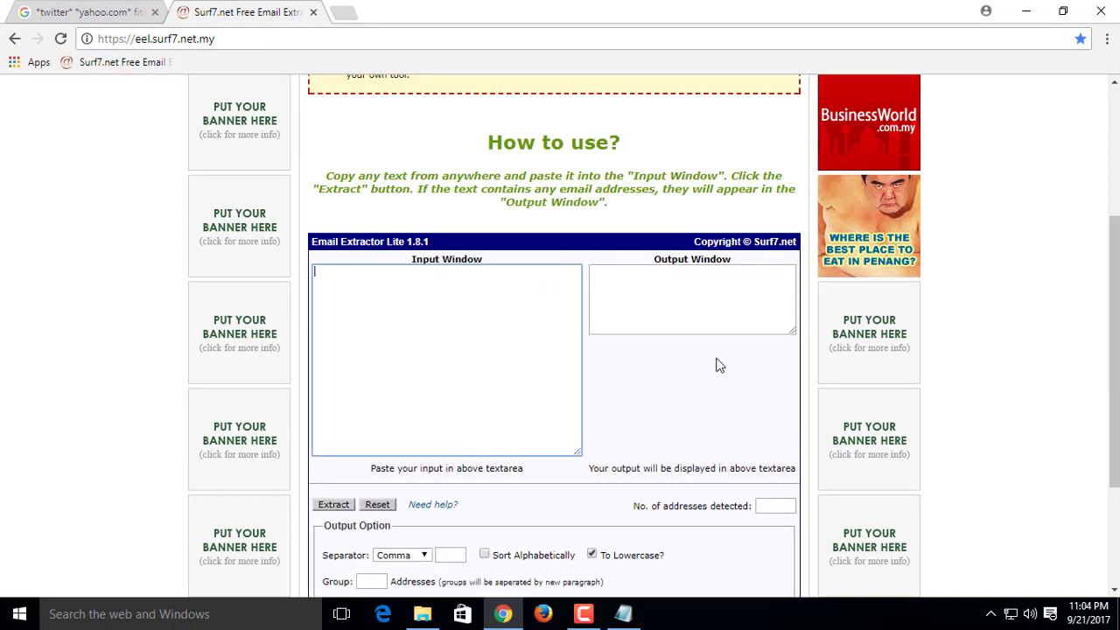
left_click(795, 334)
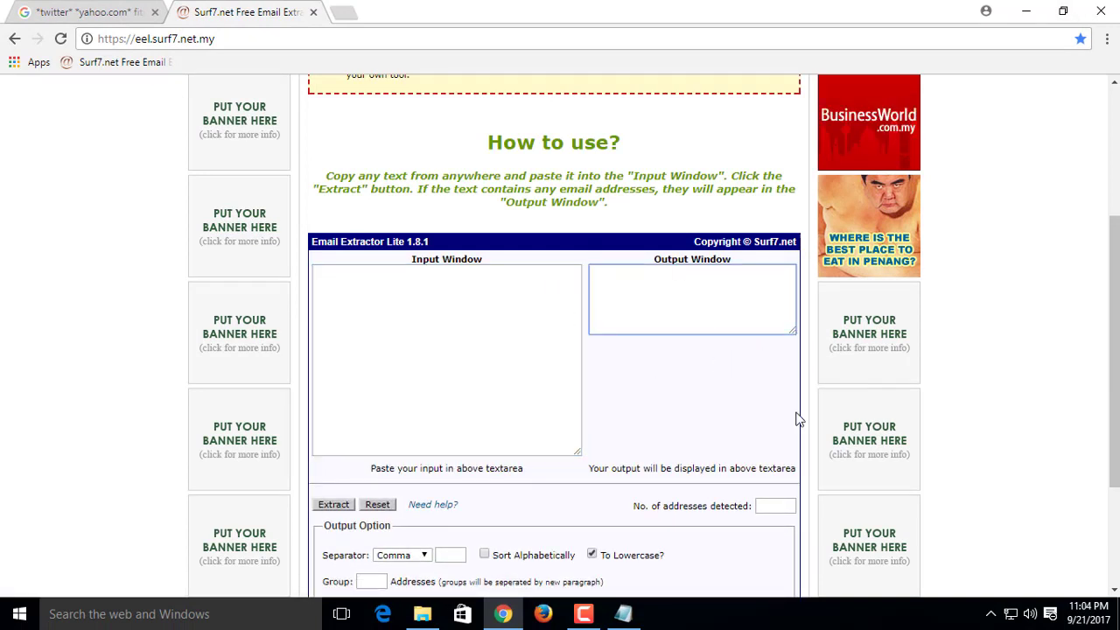
left_click_drag(795, 334, 797, 458)
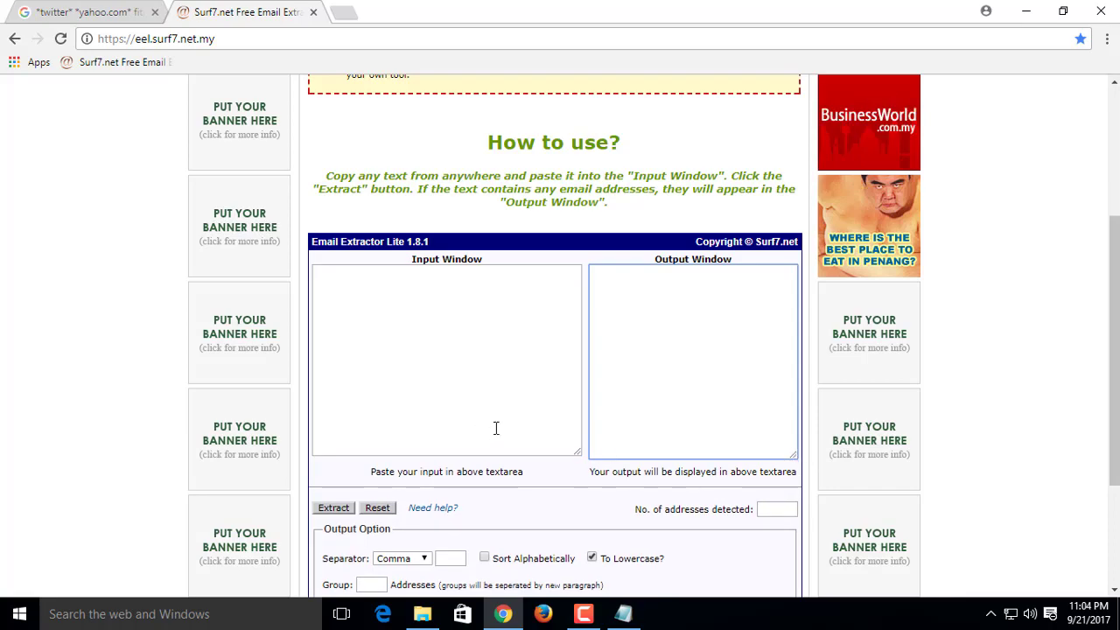
Paste the copied Google results into the Input Window and extract the addresses
left_click(495, 428)
scroll(380, 371, "down", 1)
scroll(418, 398, "up", 2)
right_click(405, 370)
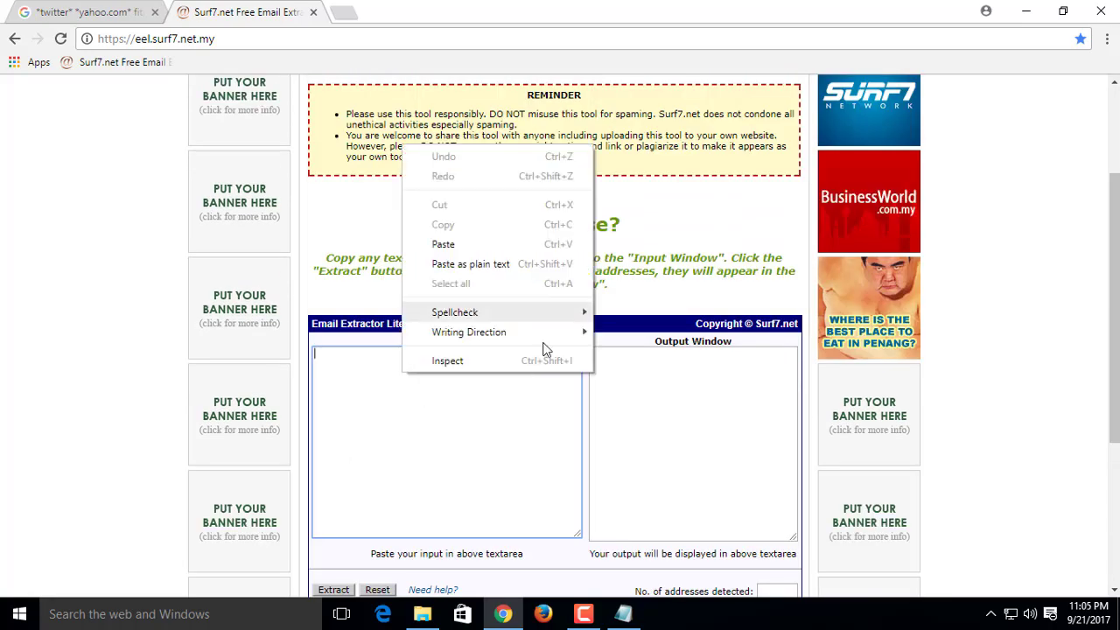
left_click(451, 245)
scroll(363, 456, "down", 3)
scroll(363, 461, "up", 10)
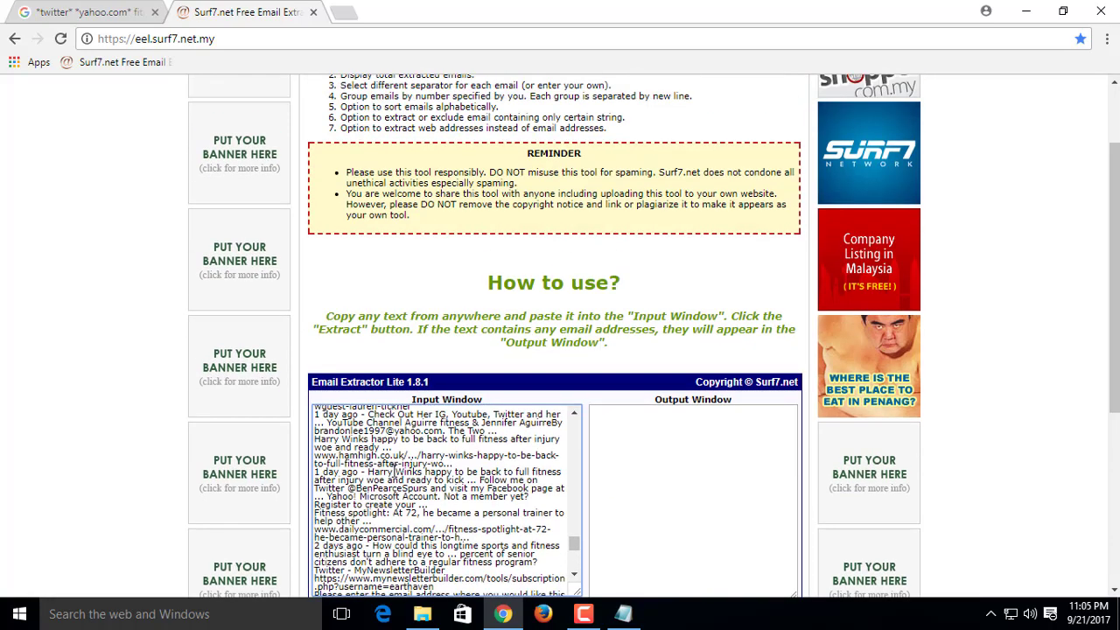
scroll(399, 470, "down", 10)
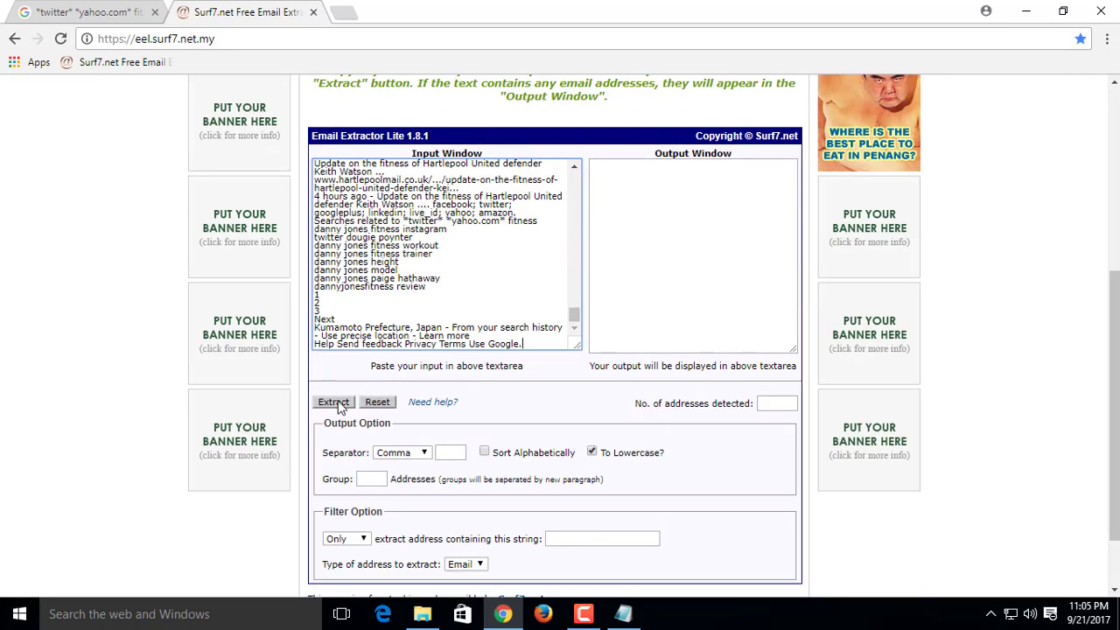
left_click(333, 402)
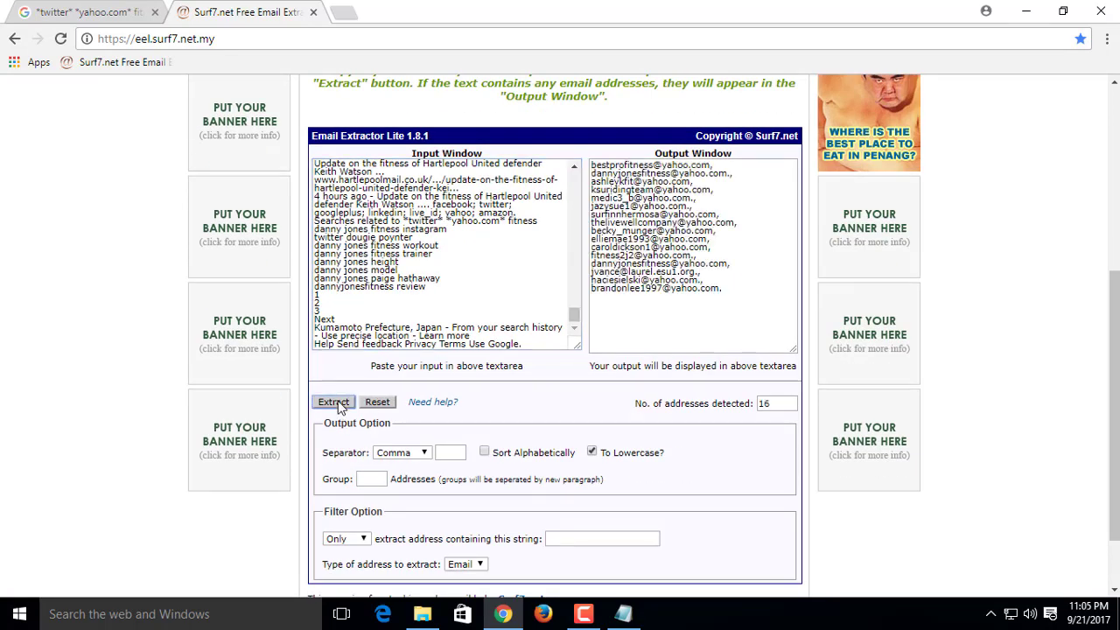
Copy all 16 extracted addresses from the Output Window
left_click(741, 300)
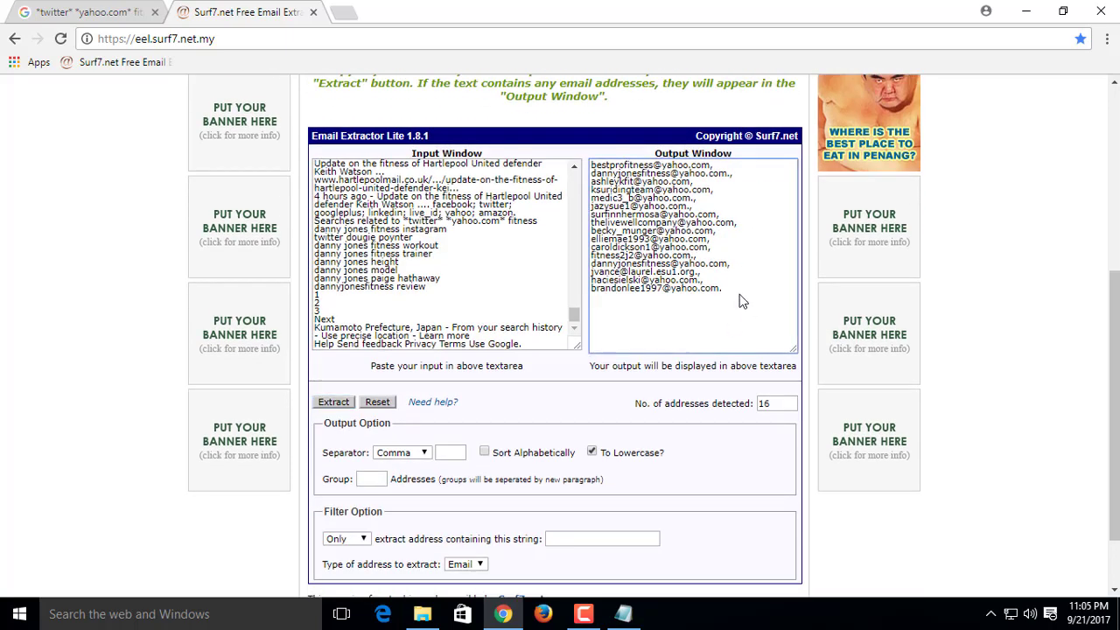
key("ctrl+a")
left_click(652, 263)
scroll(662, 241, "up", 1)
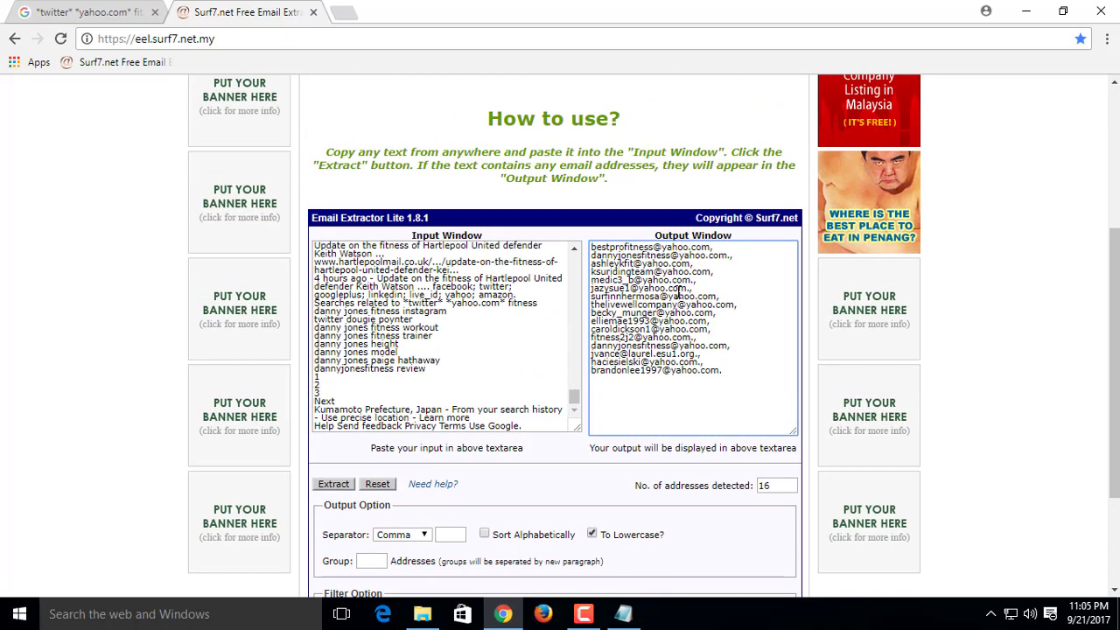
mouse_move(603, 247)
left_mouse_down()
mouse_move(674, 341)
mouse_move(720, 373)
mouse_move(592, 246)
left_mouse_up()
left_click(719, 373)
right_click(623, 273)
left_click(671, 287)
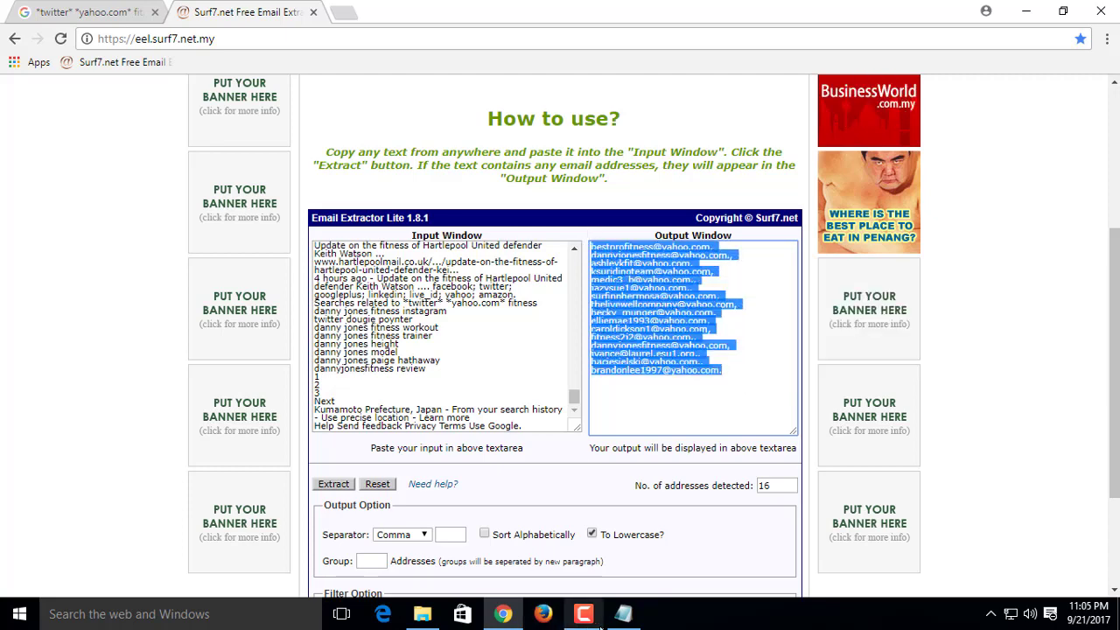
Paste the extracted addresses into the Notepad note below the example
left_click(623, 614)
left_click(547, 440)
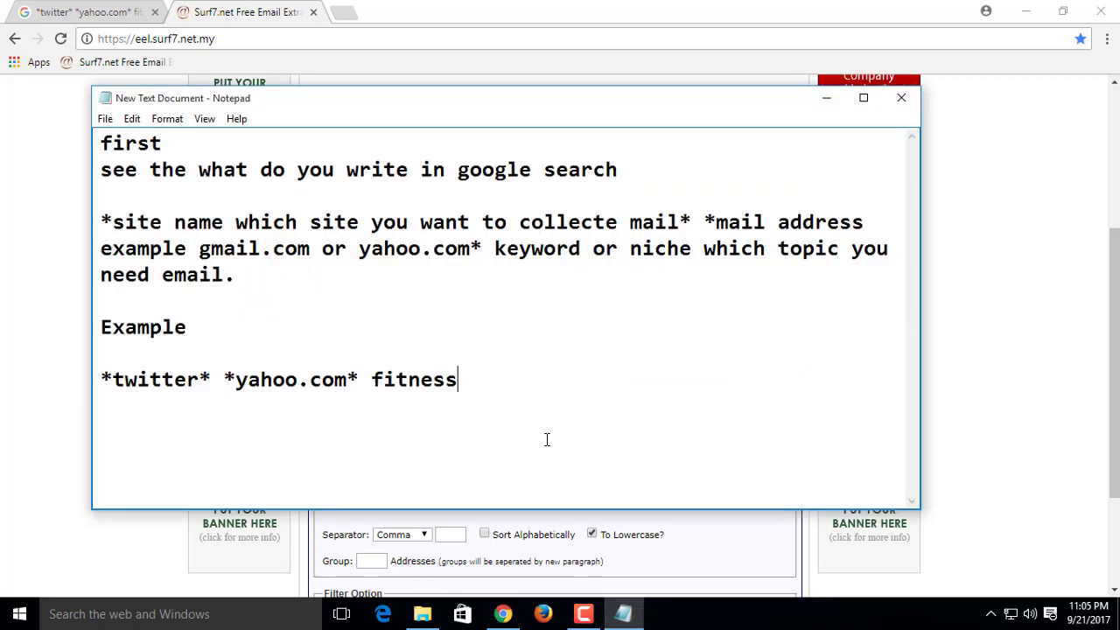
right_click(333, 445)
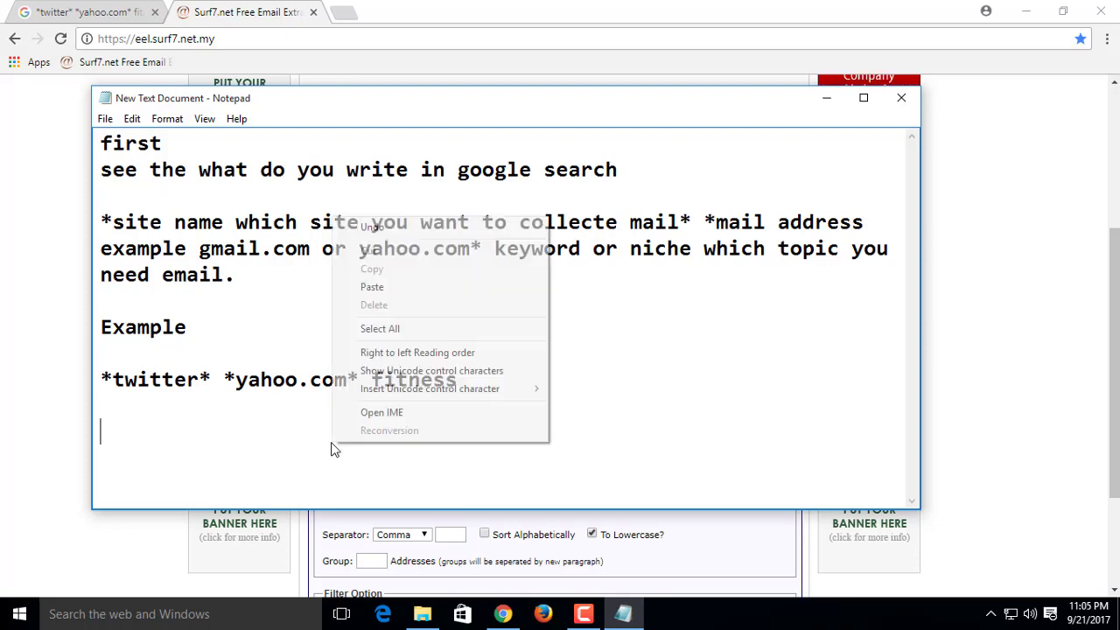
left_click(402, 285)
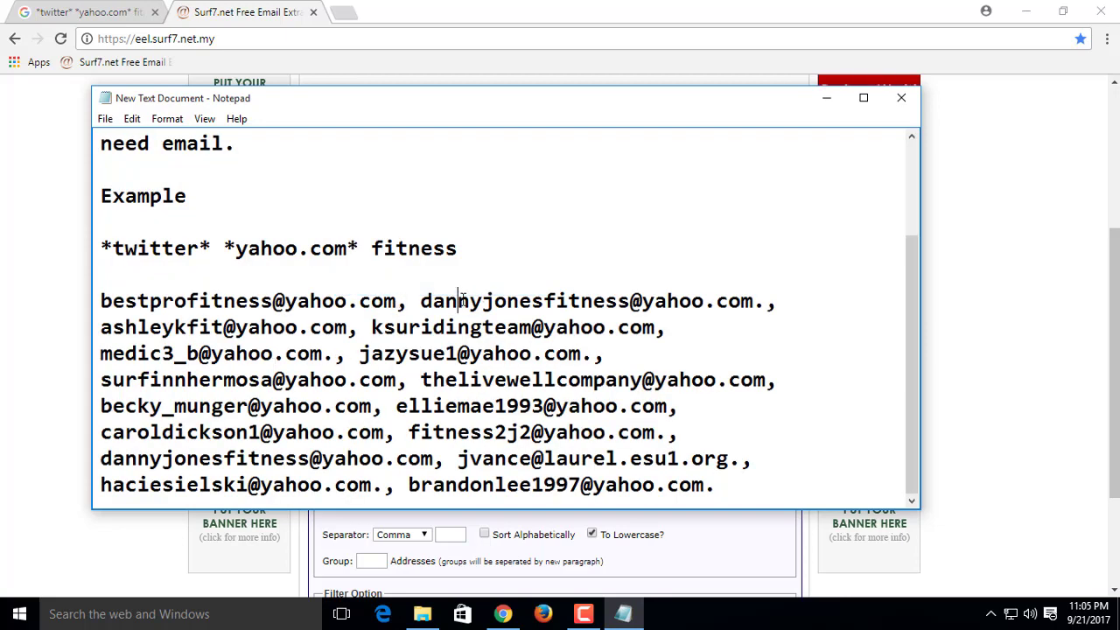
Put the second through fifth Yahoo addresses each on their own line
scroll(505, 320, "up", 1)
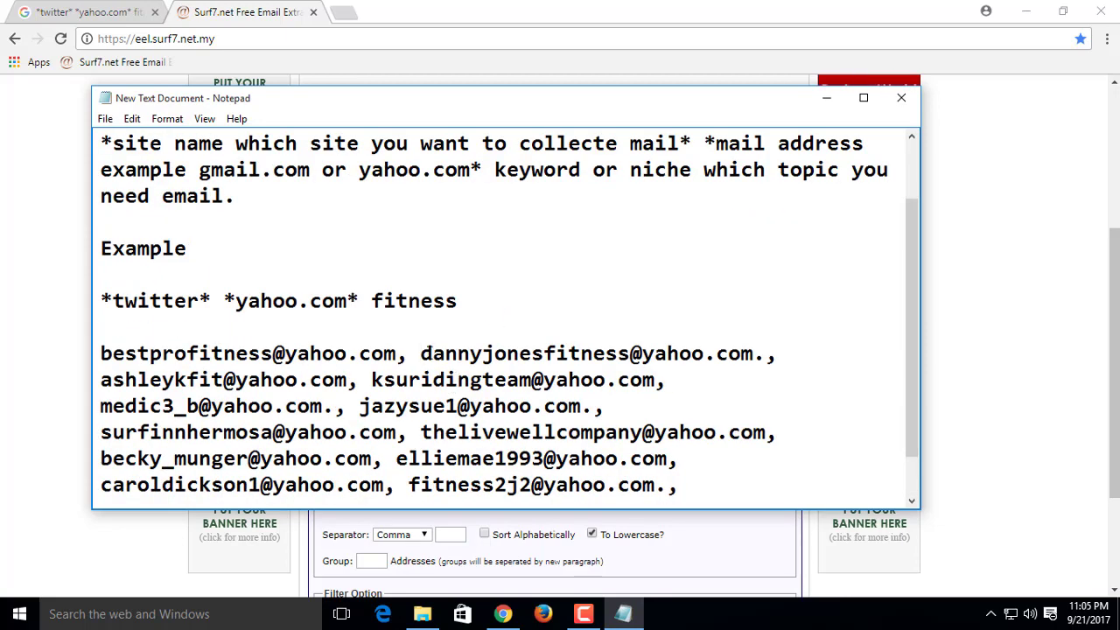
left_click(420, 353)
key("Return")
left_click(480, 380)
key("Return")
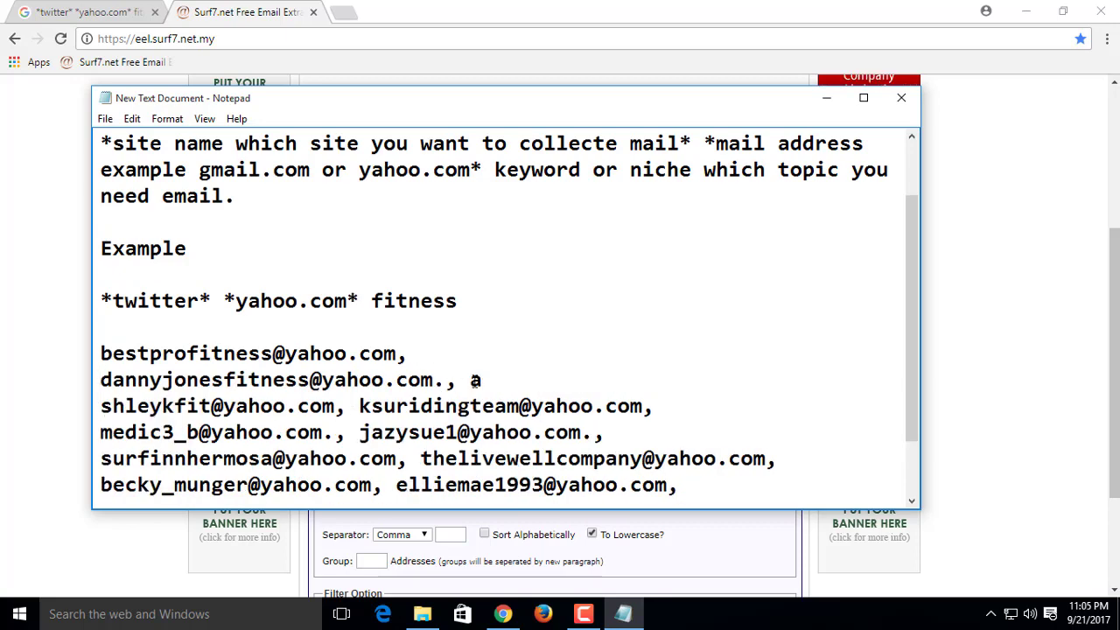
key("BackSpace")
left_click(469, 379)
key("Return")
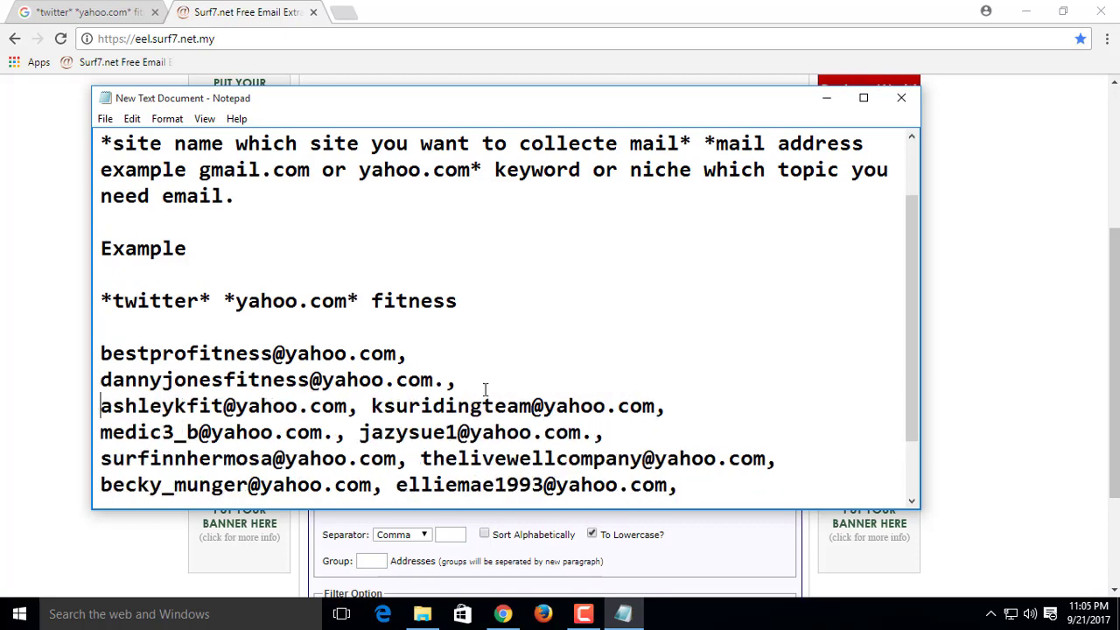
left_click(372, 406)
key("Return")
left_click(408, 432)
key("Return")
scroll(438, 406, "down", 1)
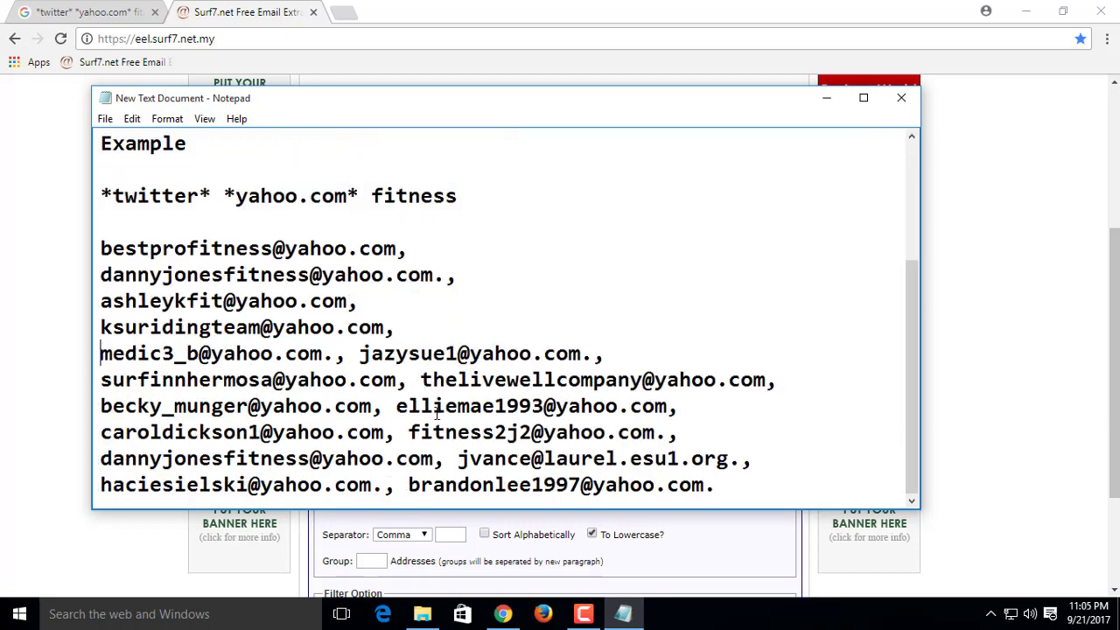
scroll(437, 405, "up", 2)
scroll(437, 405, "down", 2)
scroll(438, 405, "up", 3)
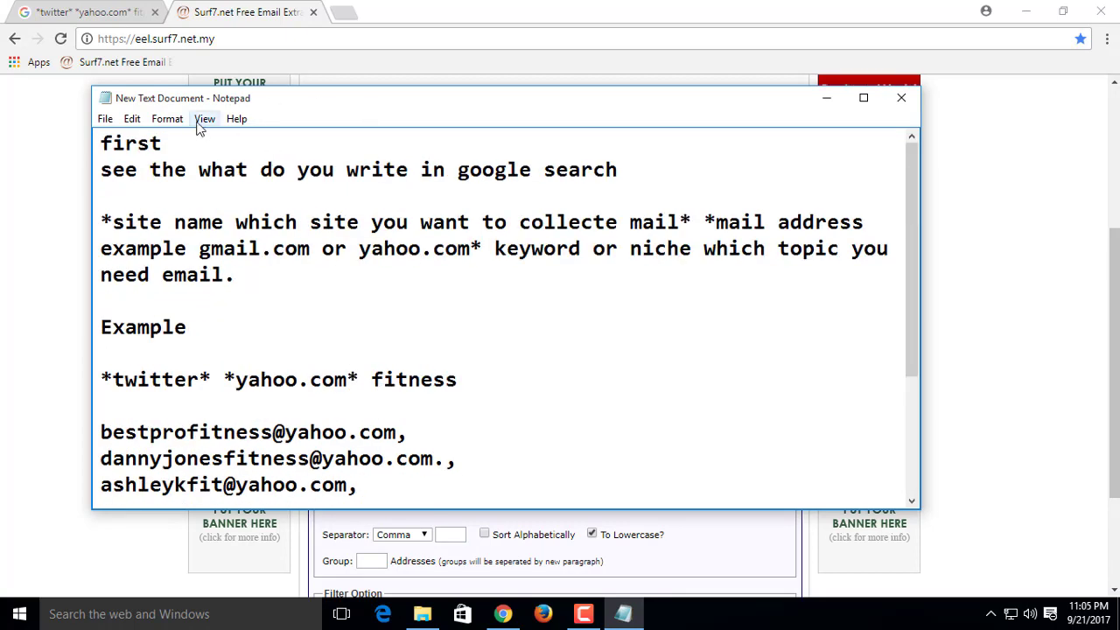
Change the note font to Regular style at a smaller size
left_click(167, 119)
left_click(188, 156)
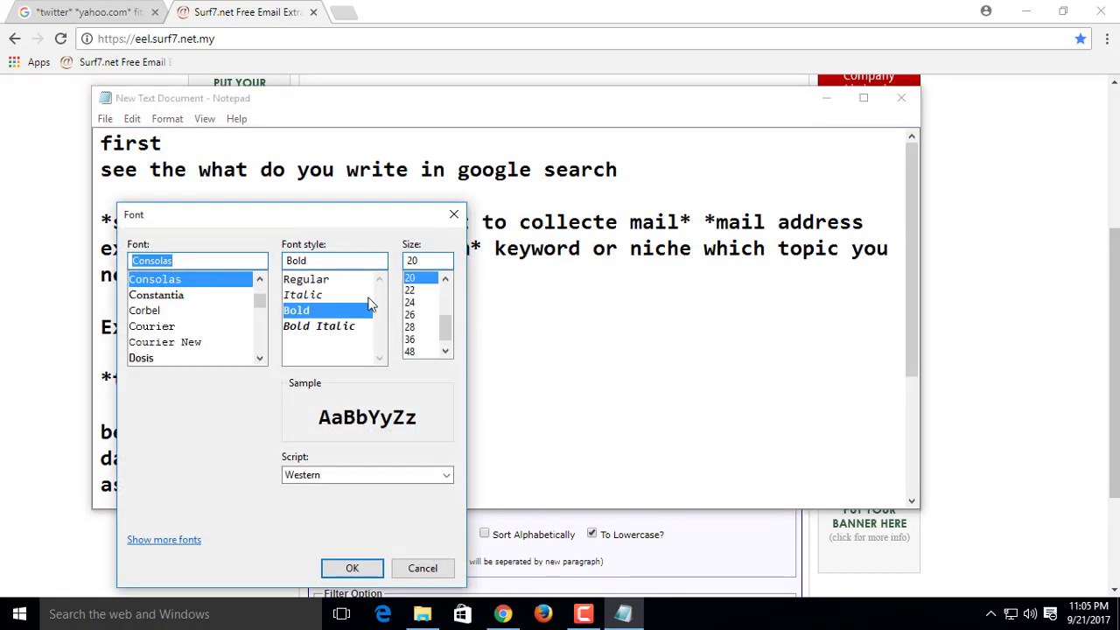
left_click(321, 280)
left_click(446, 278)
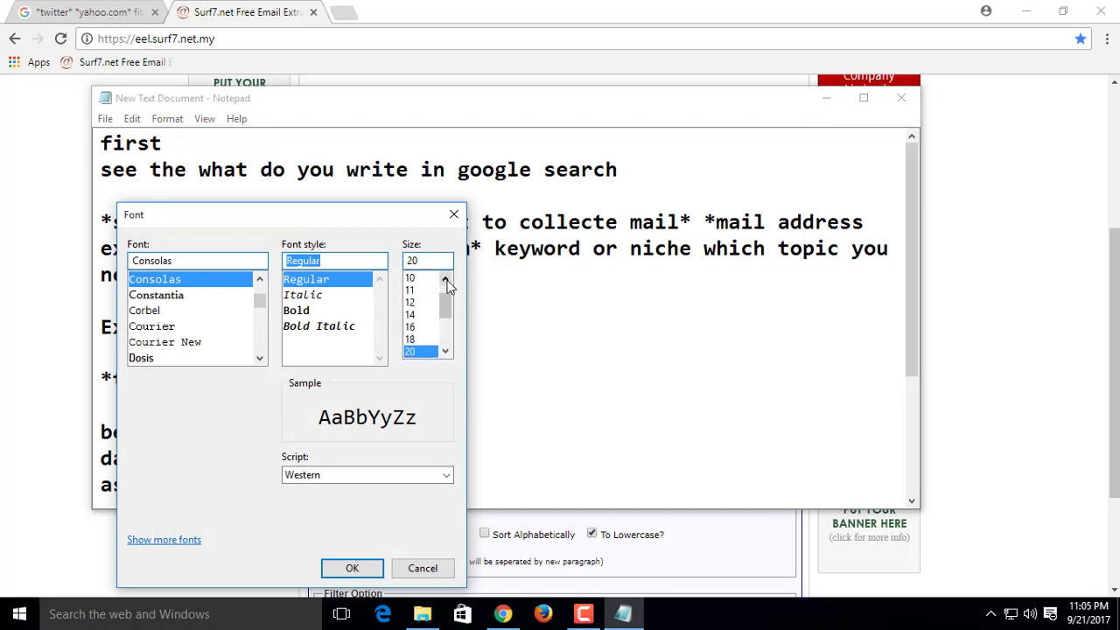
left_click(431, 290)
left_click(351, 568)
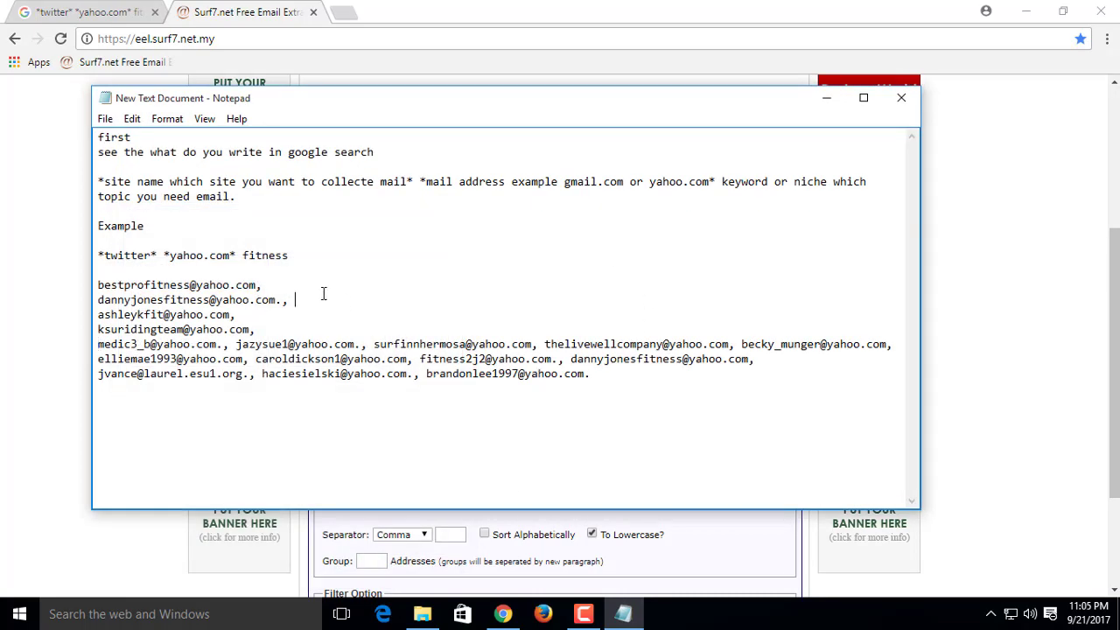
Delete the instruction text above the email list
left_click_drag(295, 257, 53, 120)
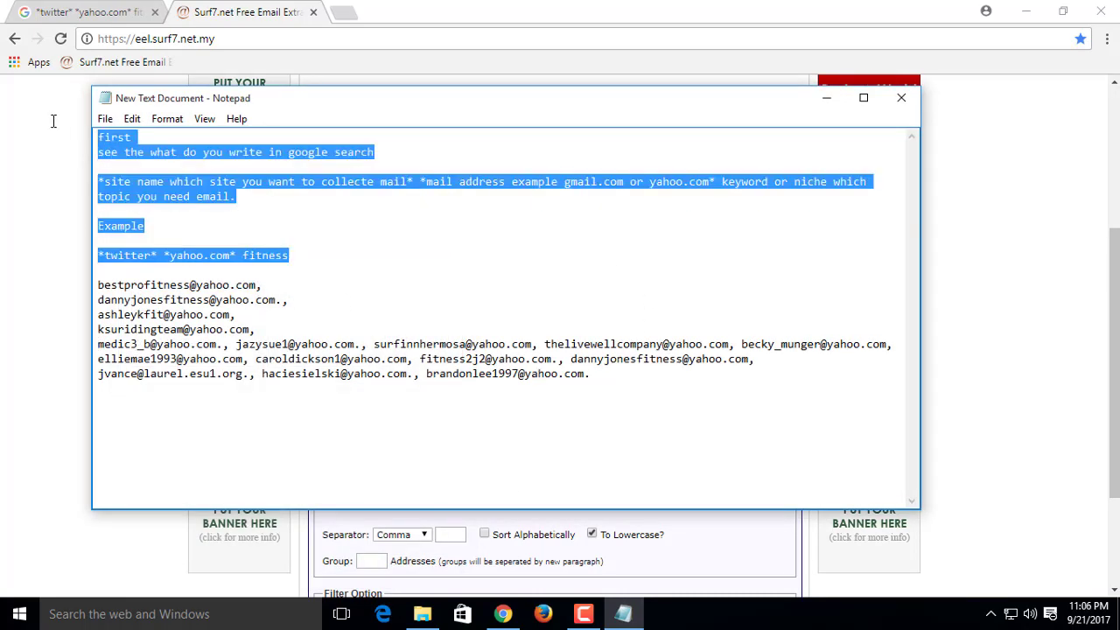
key("Delete")
key("Delete")
key("Delete")
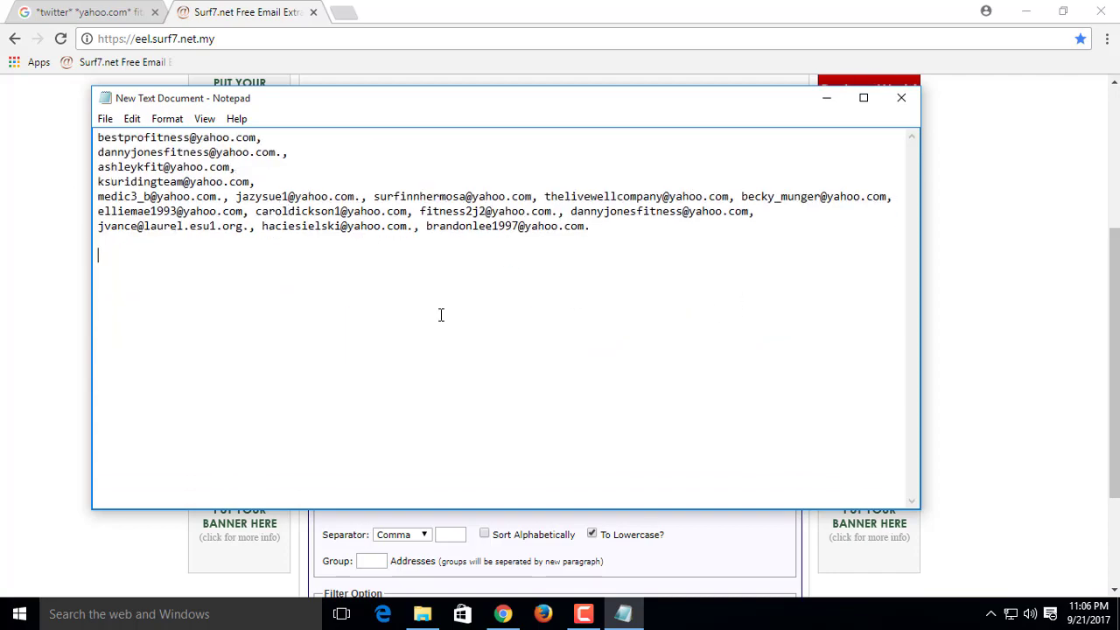
left_click(87, 12)
Change the query to *twitter* *gmail.com* fitness and run the search
scroll(312, 212, "down", 10)
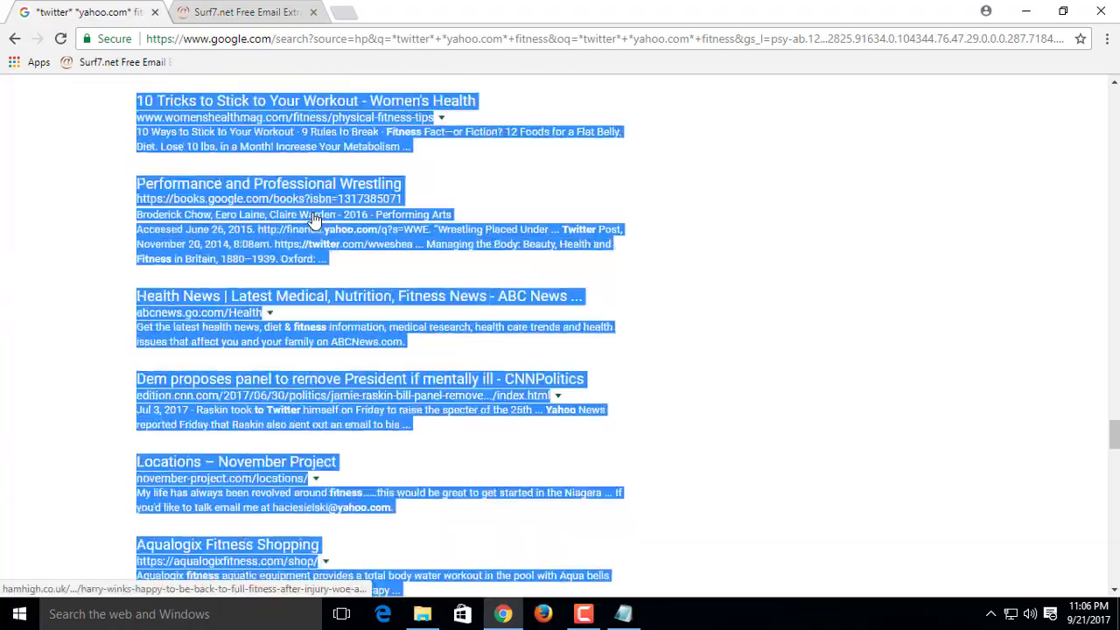
scroll(312, 219, "up", 20)
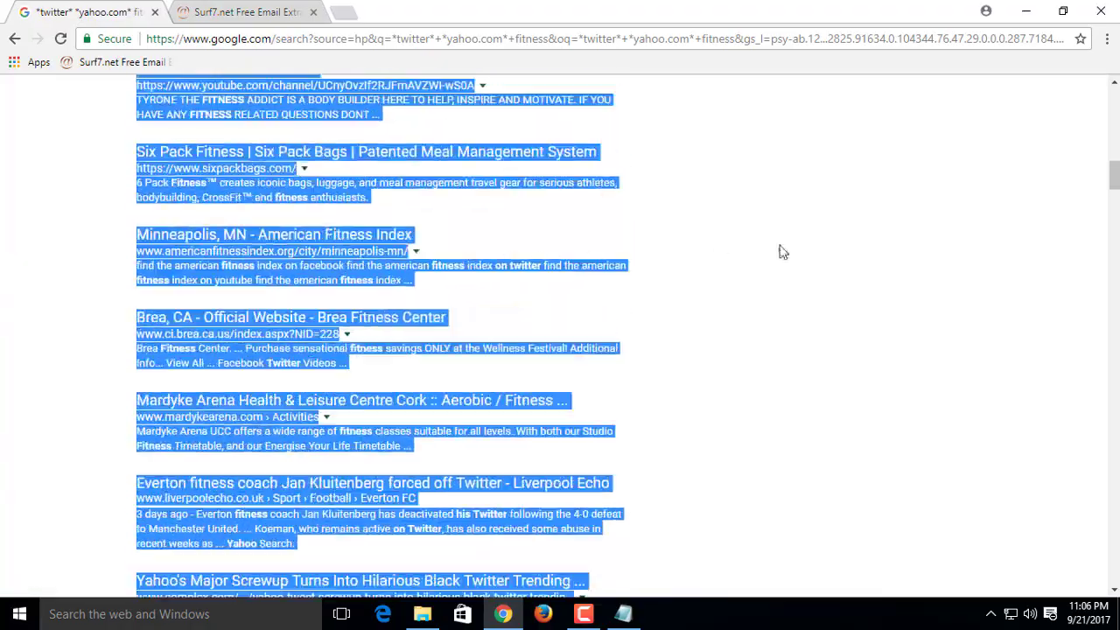
left_click(784, 252)
scroll(770, 216, "up", 10)
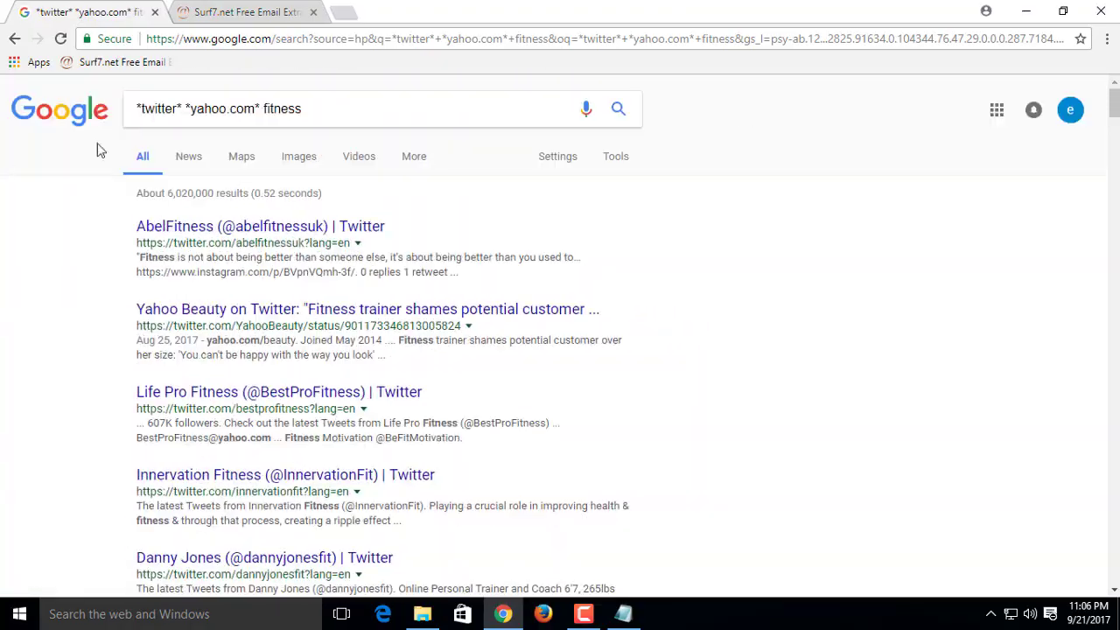
left_click_drag(191, 109, 226, 109)
type("gm")
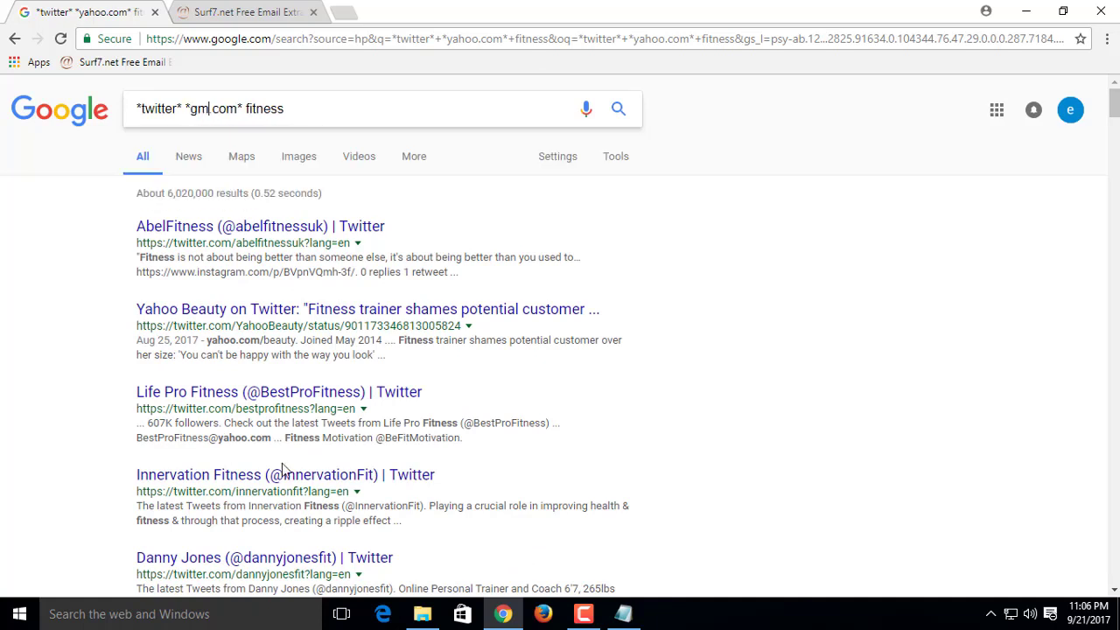
type("ail")
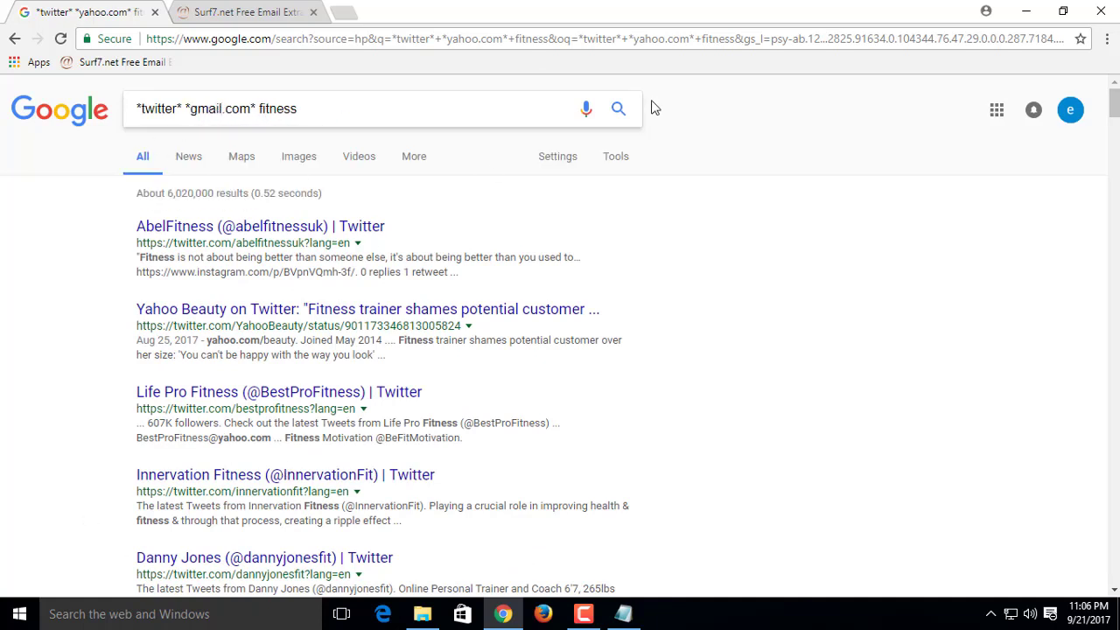
left_click(617, 114)
Copy the whole results page and clear the Surf7 email extractor with Reset
key("ctrl+a")
scroll(560, 350, "down", 10)
right_click(558, 376)
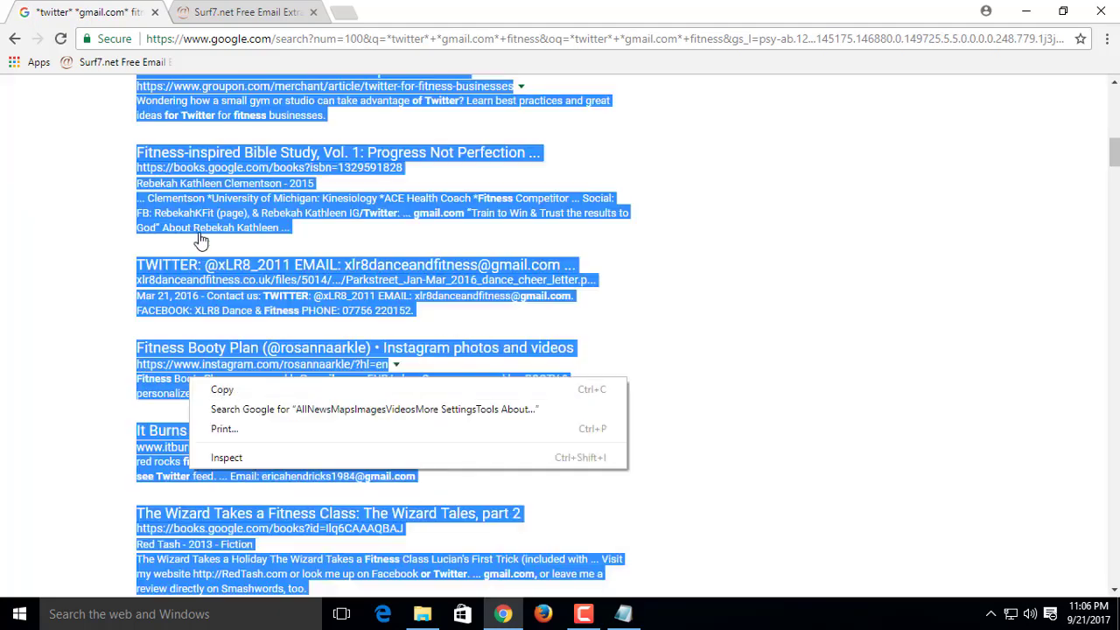
left_click(566, 388)
left_click(246, 11)
left_click(377, 484)
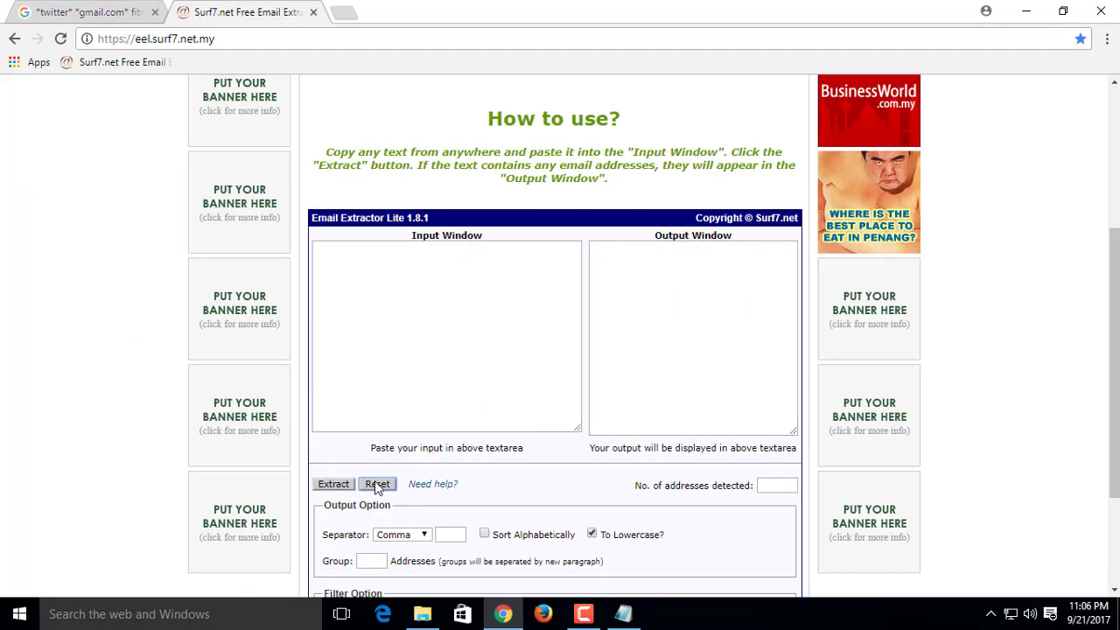
Paste the Gmail search results into the extractor and extract the 48 addresses
left_click(405, 271)
right_click(405, 271)
left_click(429, 370)
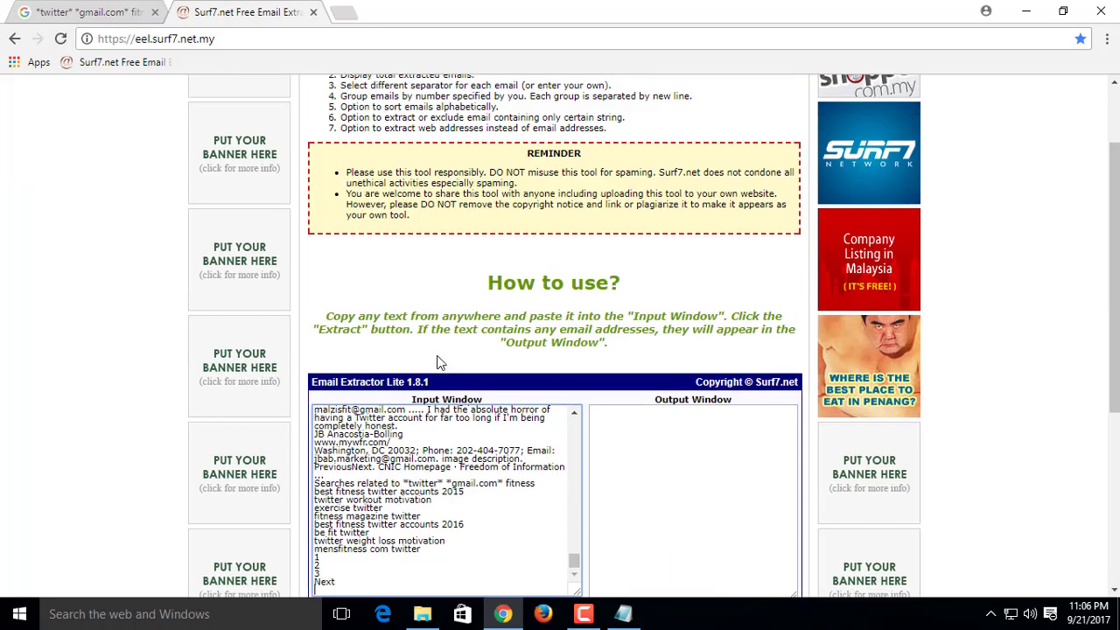
scroll(438, 354, "down", 1)
left_click(334, 402)
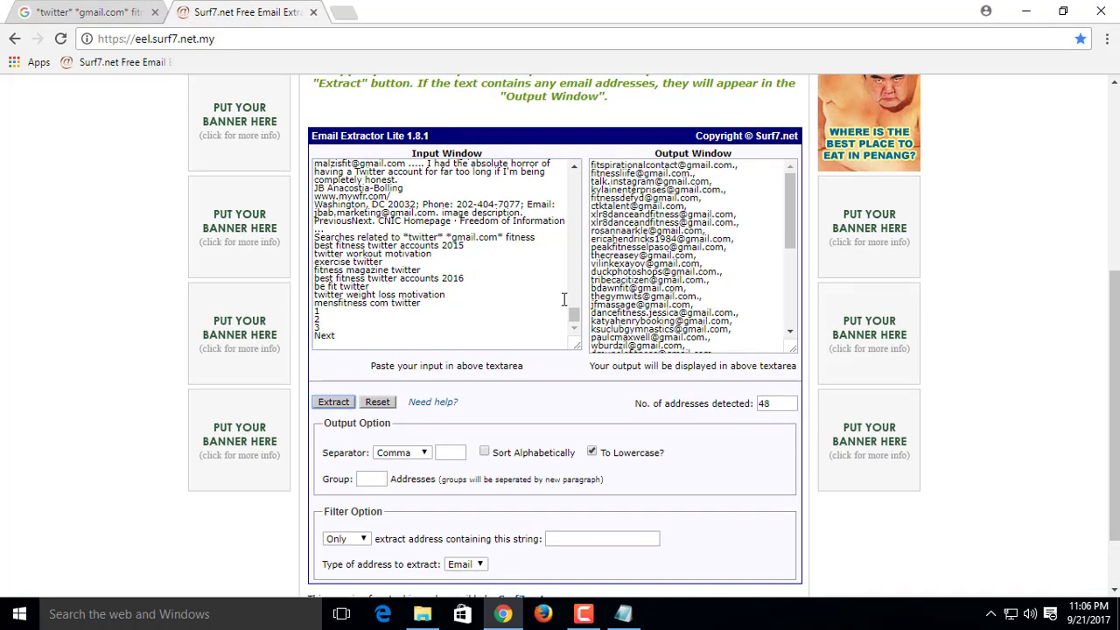
Copy the 48 extracted Gmail addresses and bring back the Notepad Yahoo list
scroll(669, 218, "down", 1)
scroll(669, 219, "up", 2)
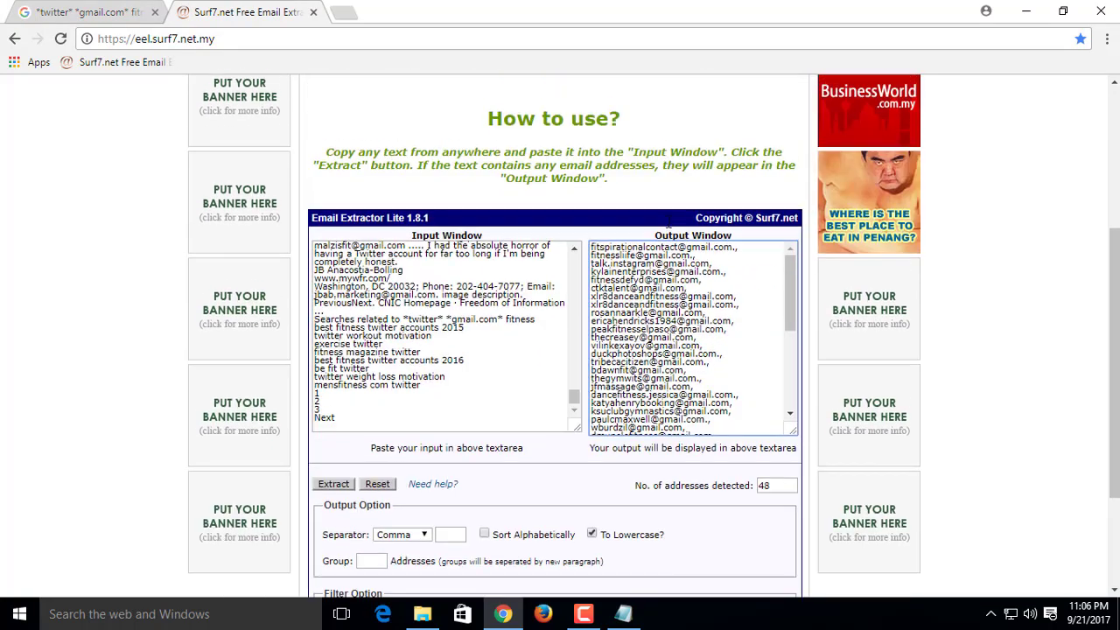
left_click(686, 296)
right_click(687, 297)
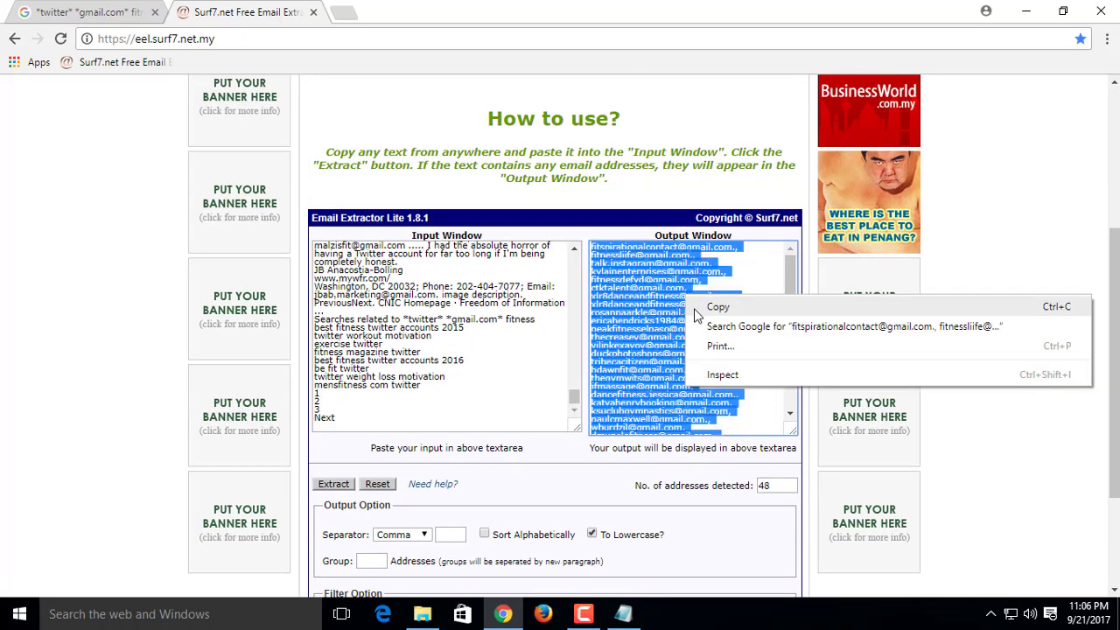
left_click(709, 307)
left_click(623, 613)
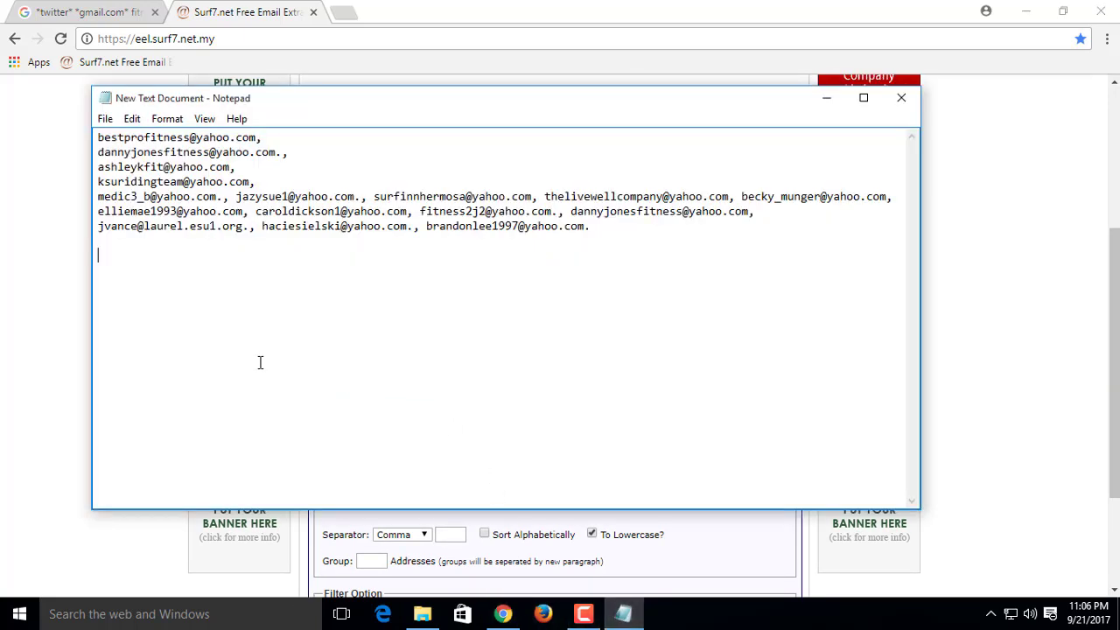
Paste the Gmail addresses below the Yahoo list and put the second one on a new line
right_click(260, 362)
left_click(298, 432)
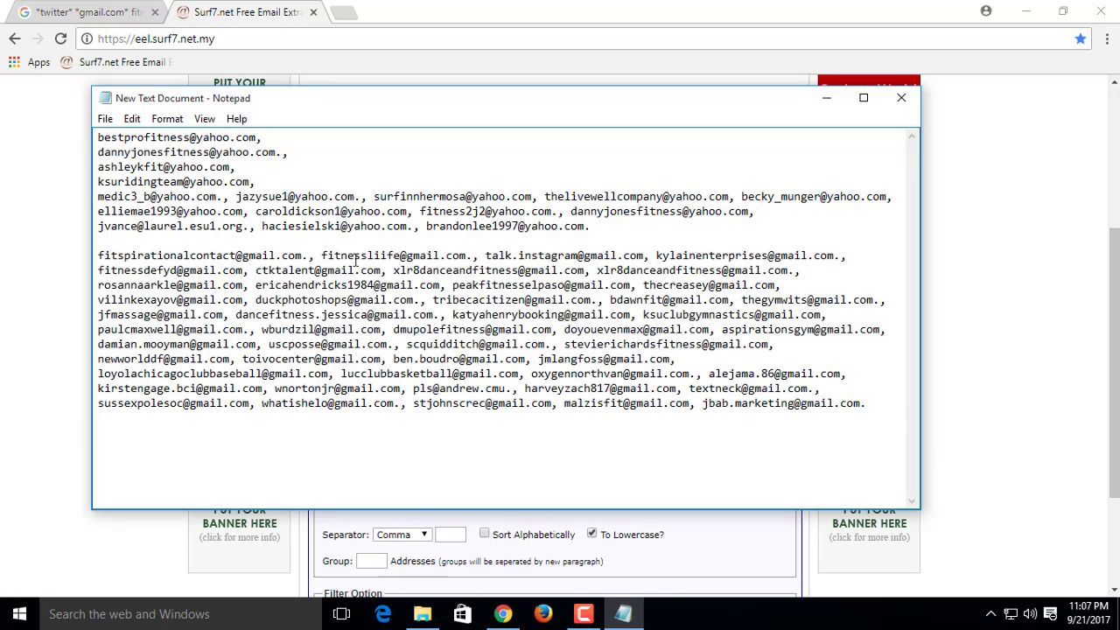
key("Return")
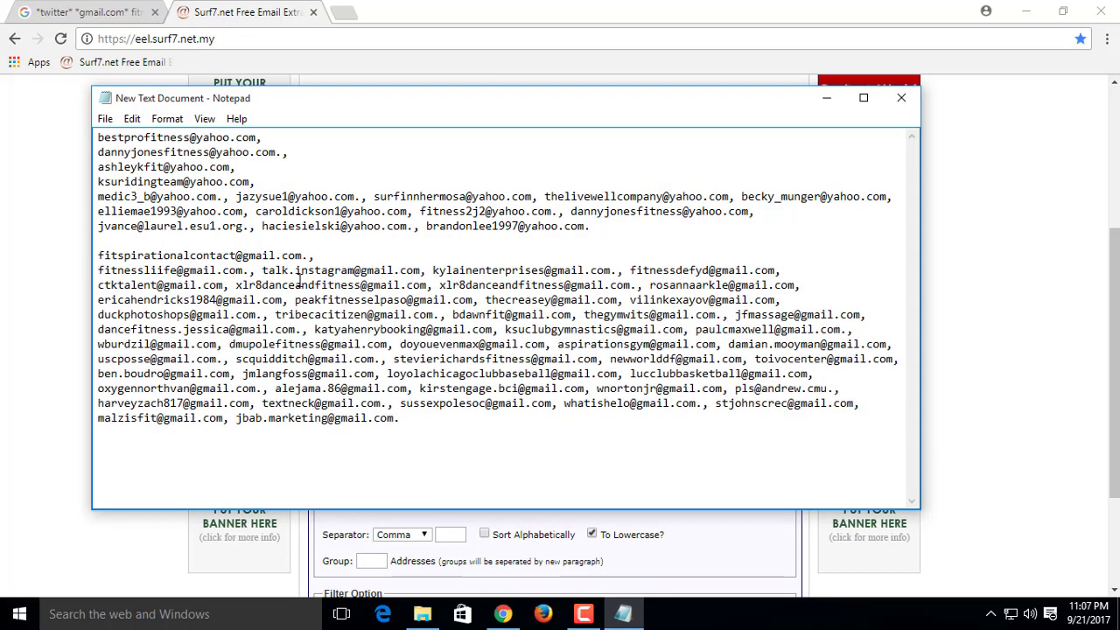
Move the third and fourth Gmail addresses onto their own lines, then return to the browser
left_click(262, 271)
key("Return")
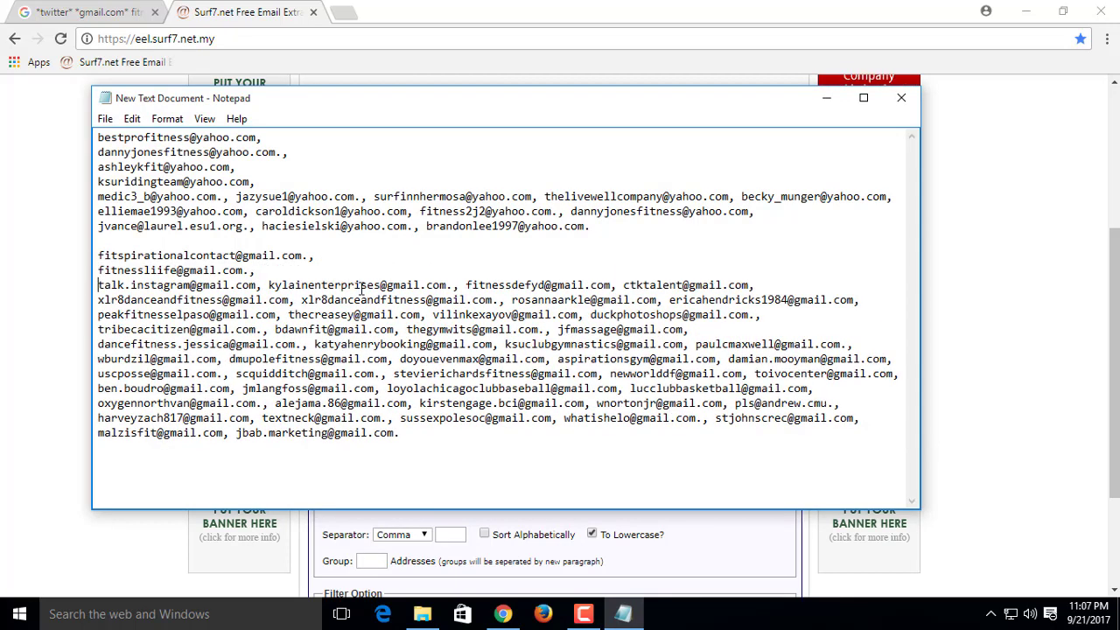
left_click(269, 285)
key("Return")
left_click_drag(129, 299, 224, 299)
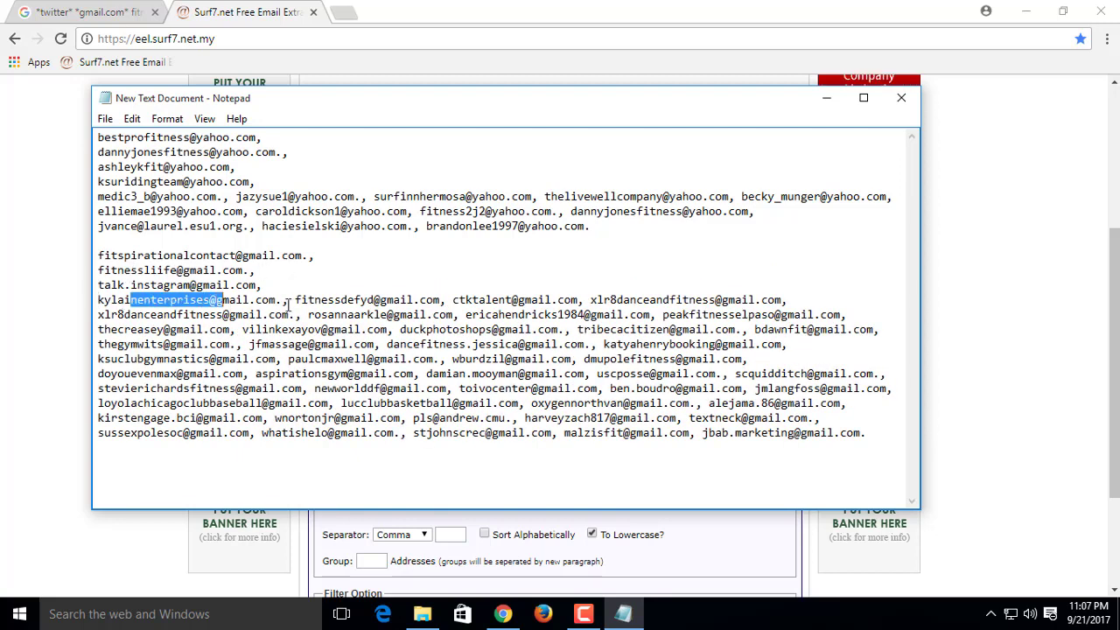
left_click(298, 302)
left_click_drag(301, 299, 370, 299)
left_click(595, 371)
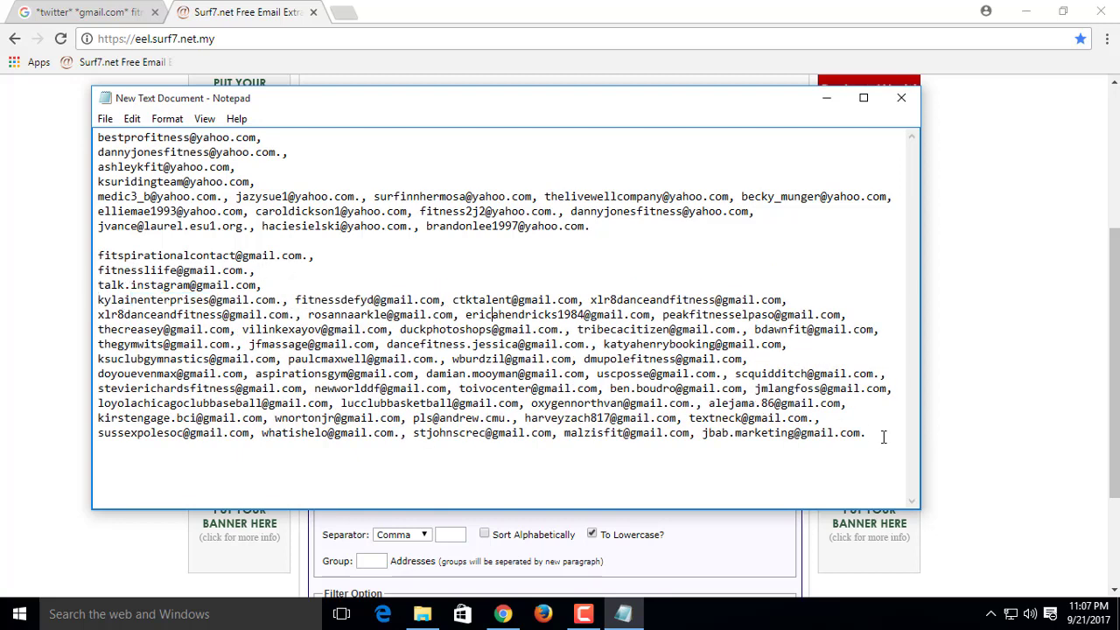
left_click(502, 613)
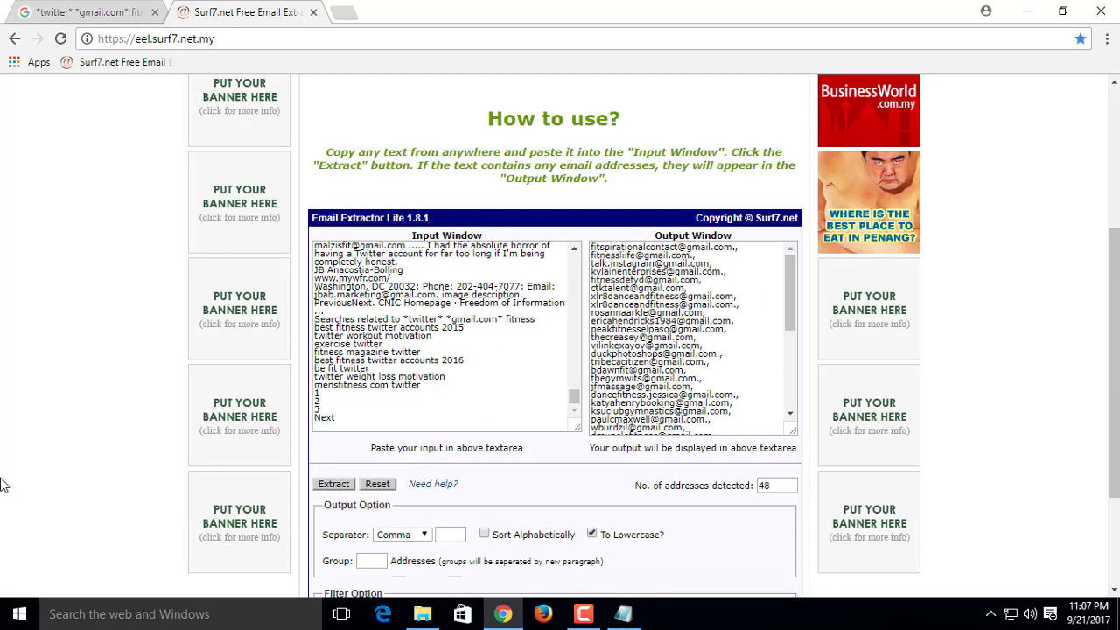
Change the Google query to '*facebook* *gmail.com* fitness' and run the search
left_click(122, 12)
scroll(289, 247, "up", 10)
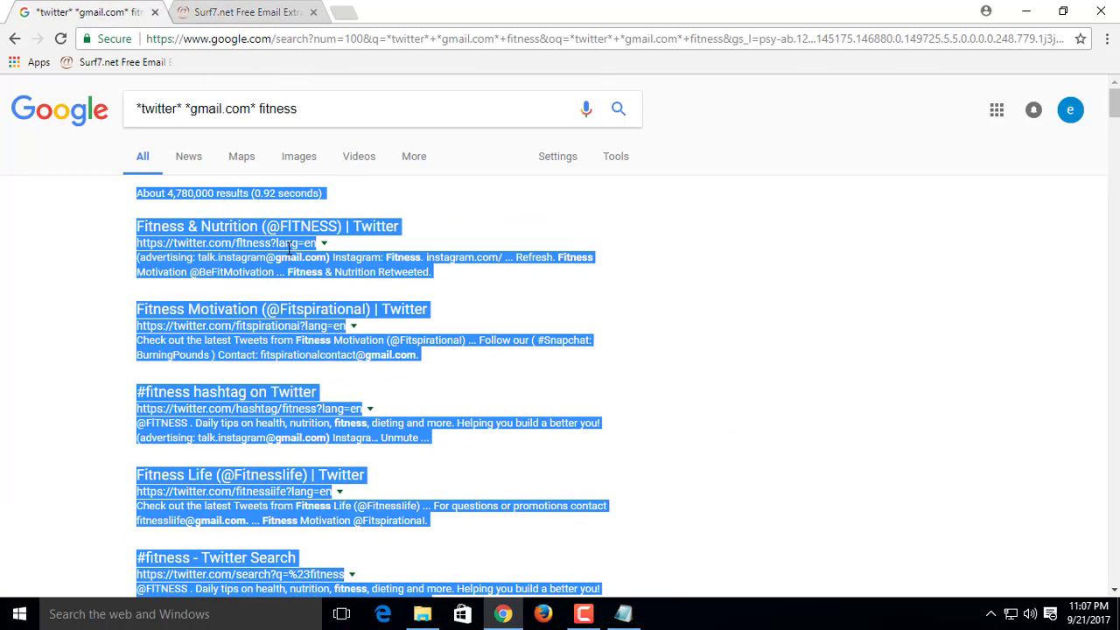
left_click_drag(177, 109, 165, 109)
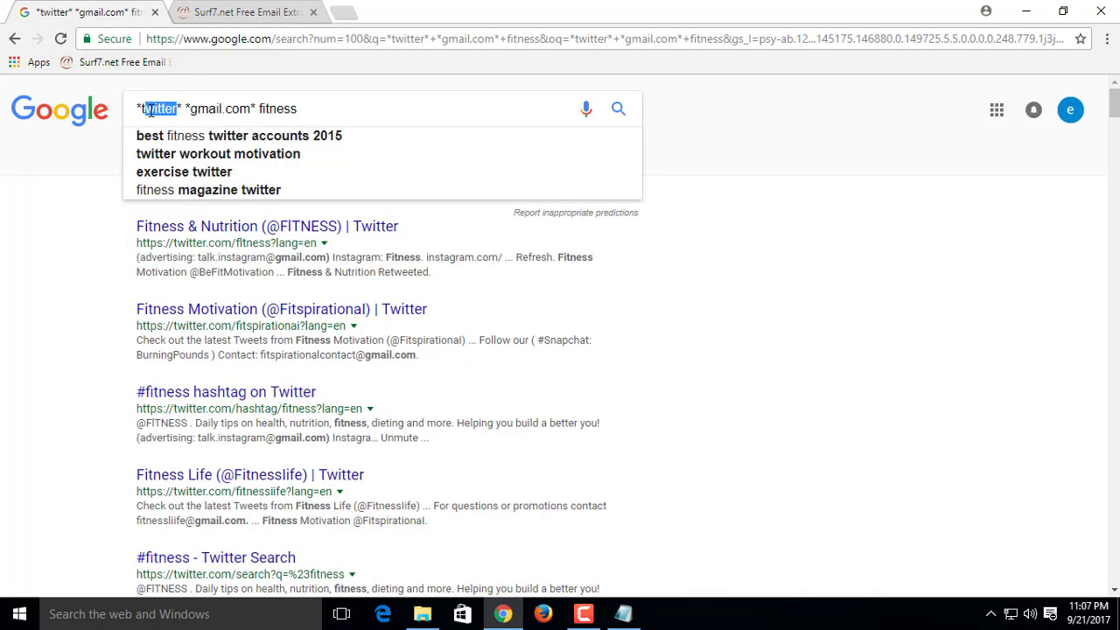
type("face")
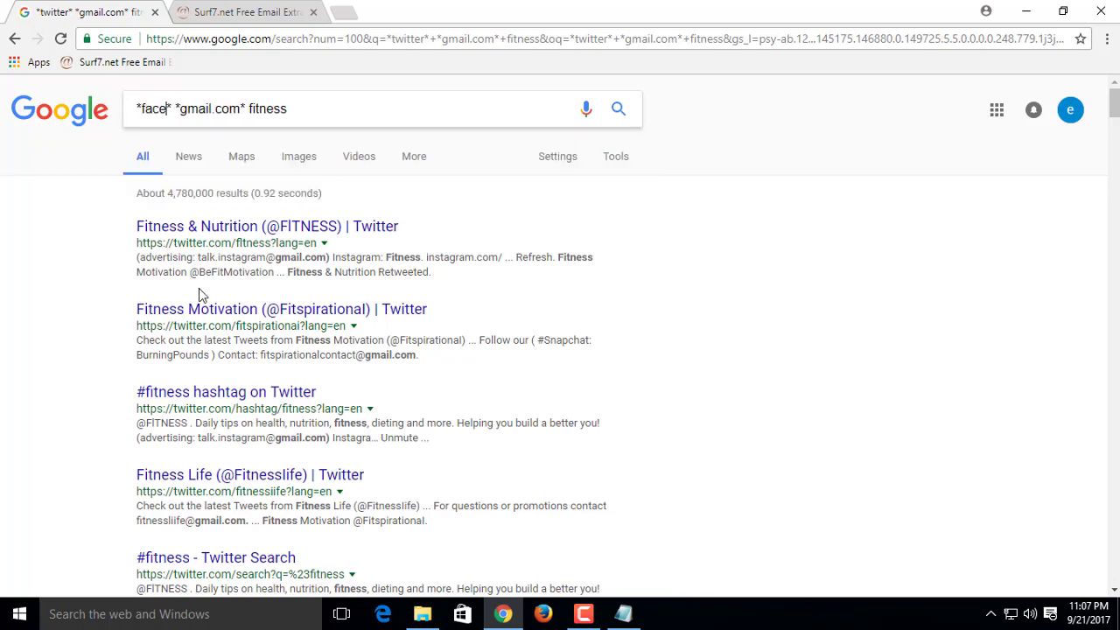
type("book")
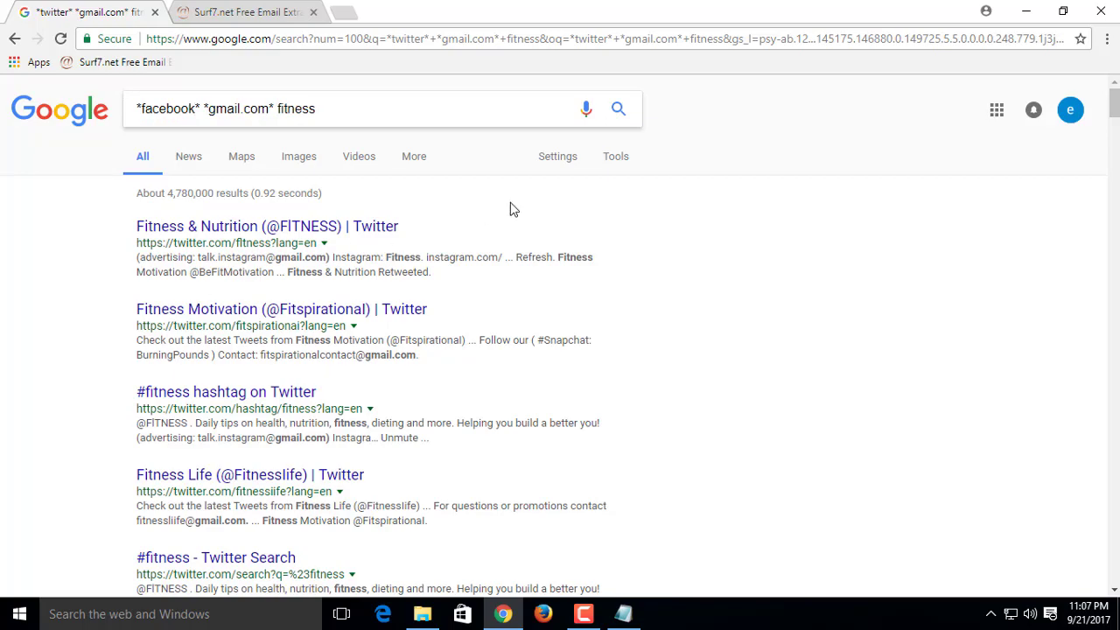
left_click(619, 111)
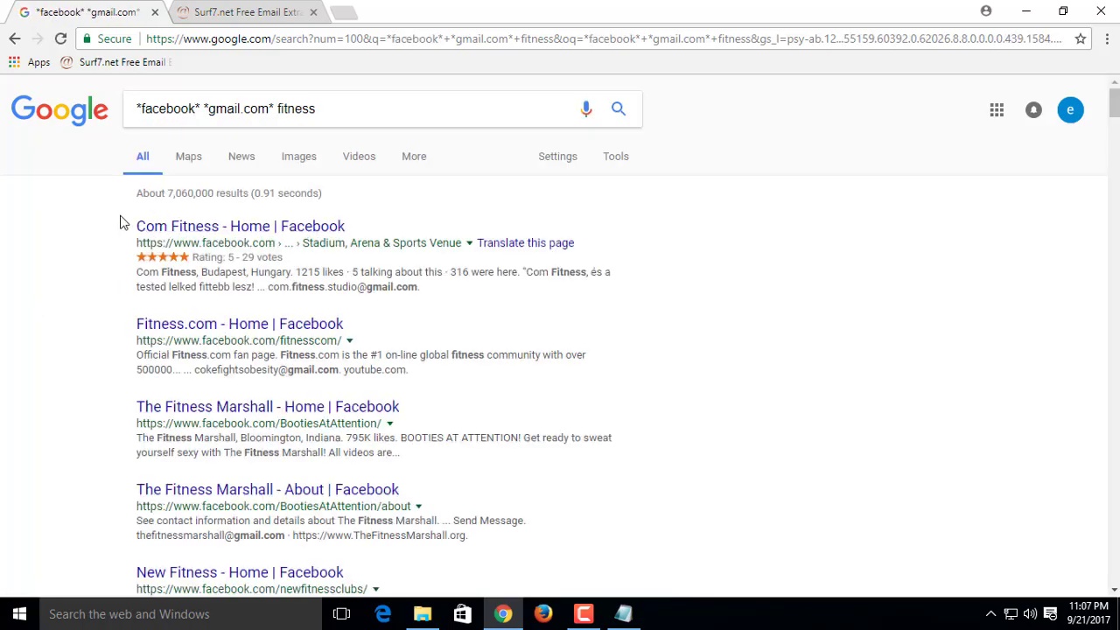
Copy the entire results page text and return to the email extractor tab
key("ctrl+a")
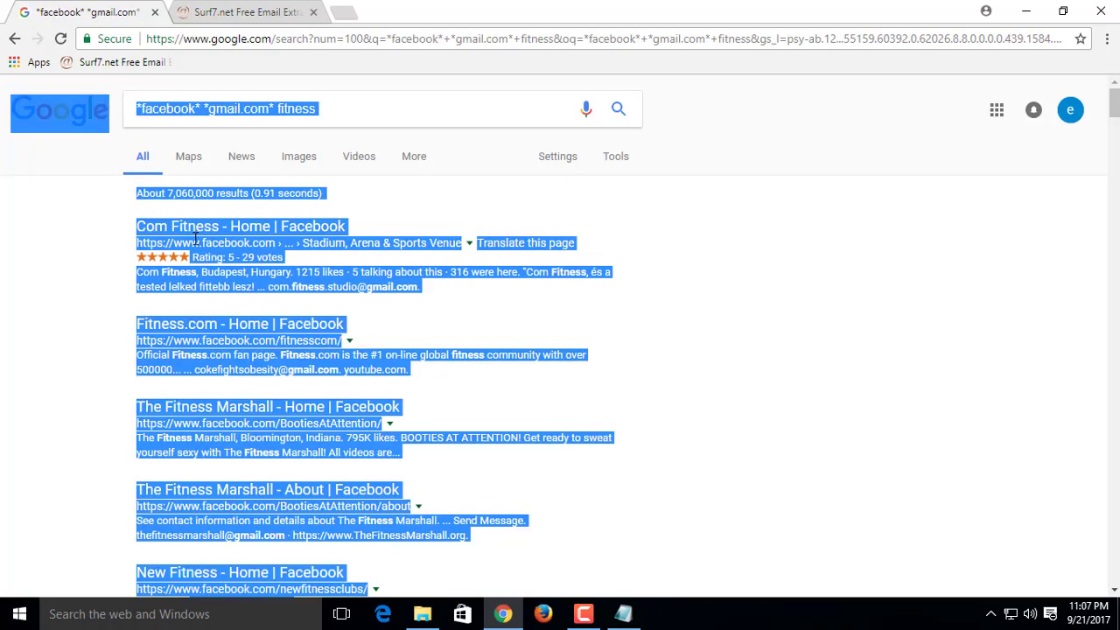
scroll(202, 330, "down", 15)
right_click(203, 330)
left_click(219, 337)
left_click(232, 11)
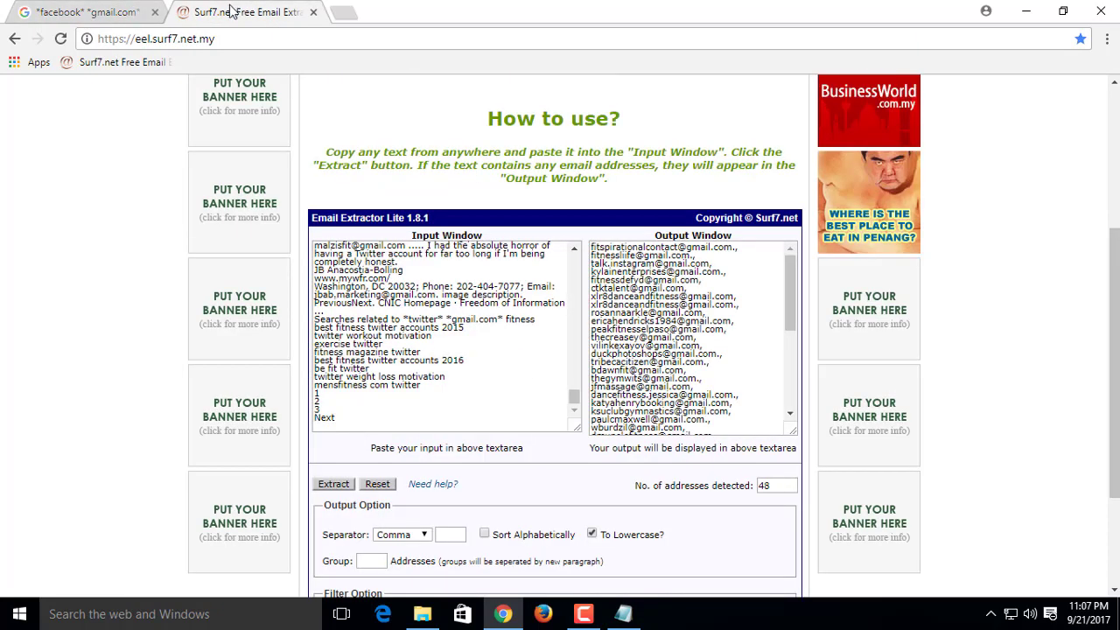
Clear the extractor, paste the Facebook results, and set the separator to New Line
left_click(369, 489)
right_click(375, 365)
left_click(418, 463)
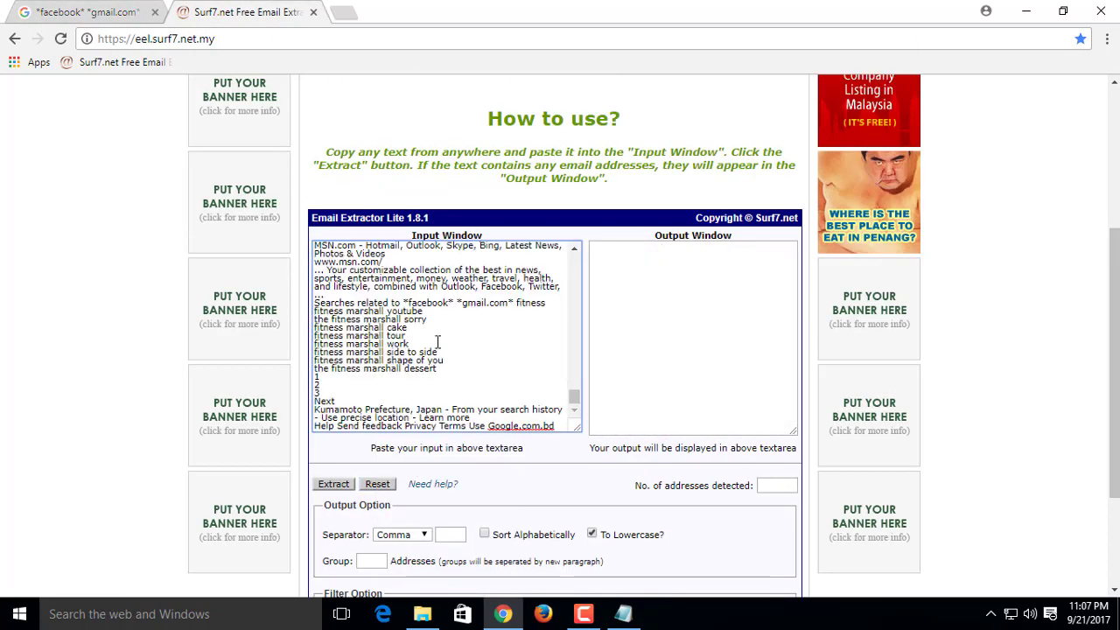
left_click(425, 533)
left_click(398, 509)
Extract the 43 addresses, select them all, and bring Notepad forward
scroll(412, 490, "down", 2)
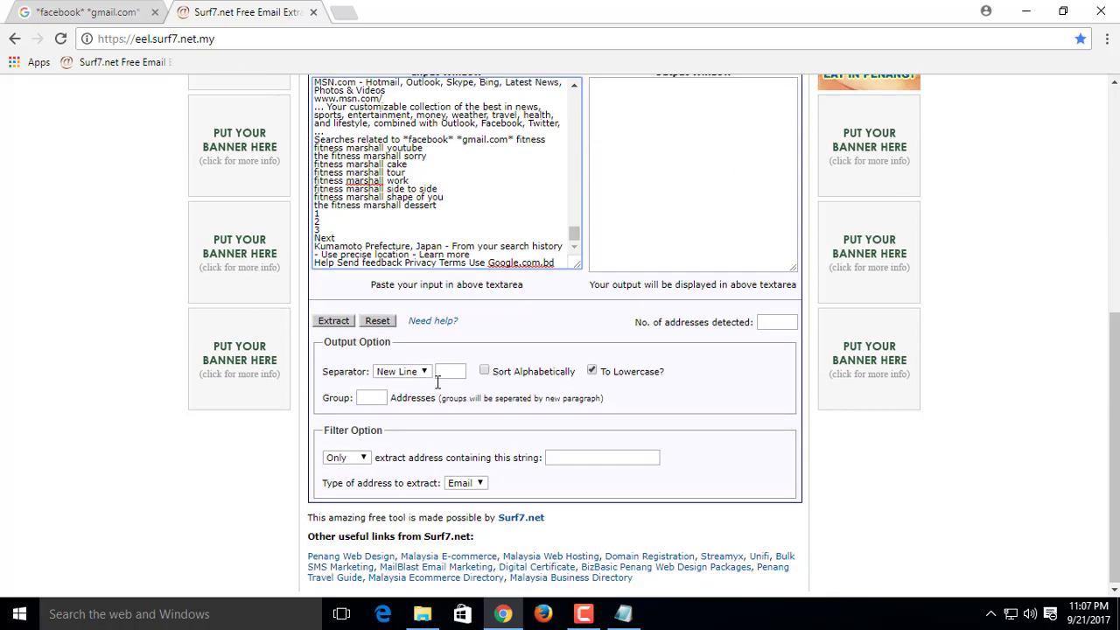
scroll(443, 402, "up", 4)
scroll(444, 404, "down", 2)
right_click(443, 364)
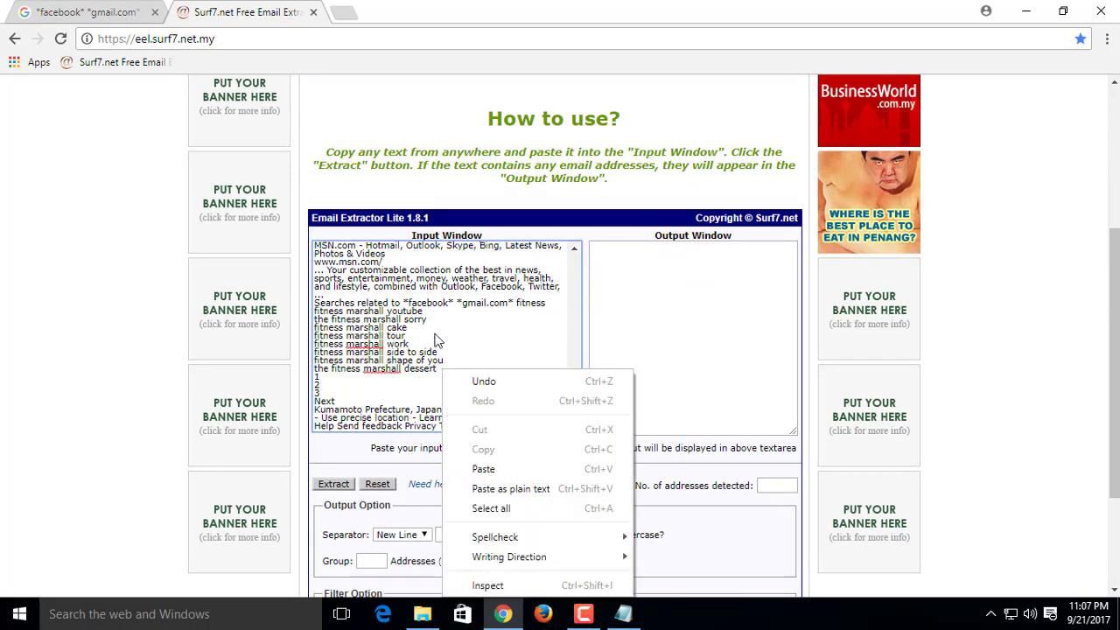
left_click(359, 507)
left_click(333, 484)
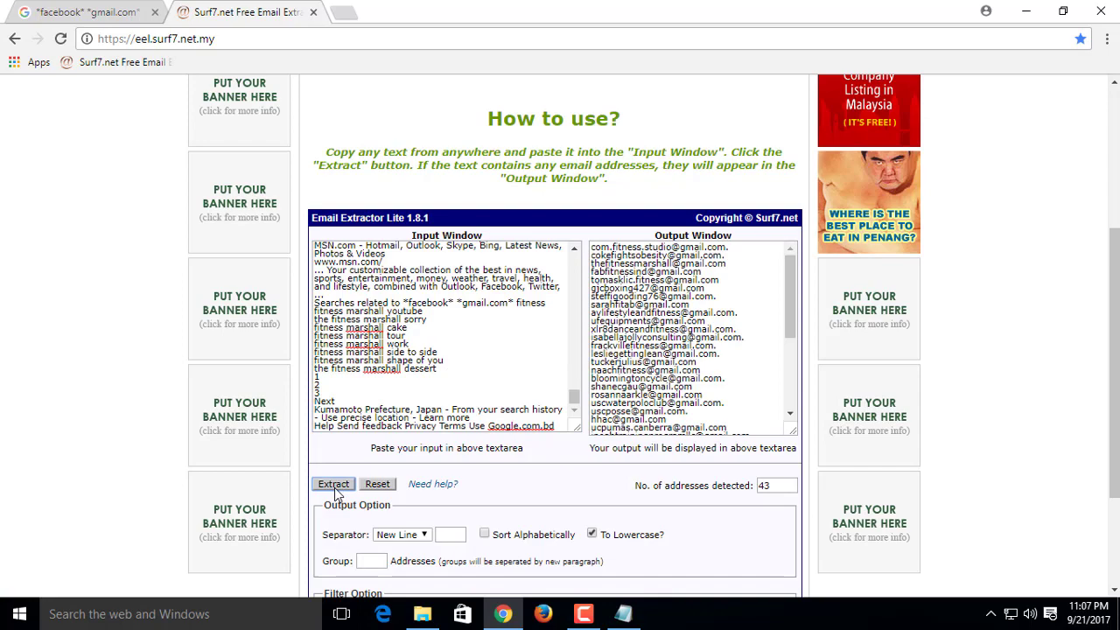
left_click(628, 356)
key("ctrl+a")
scroll(513, 525, "up", 1)
left_click(623, 613)
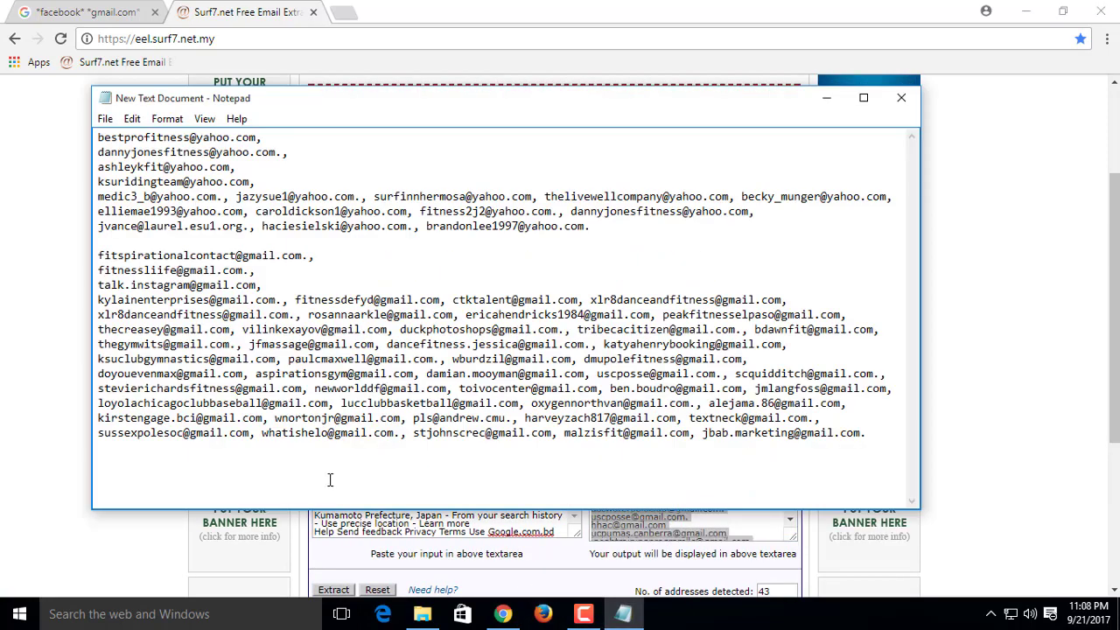
Paste the 43 new addresses at the end of the Notepad list
right_click(133, 486)
left_click(175, 328)
scroll(278, 401, "up", 4)
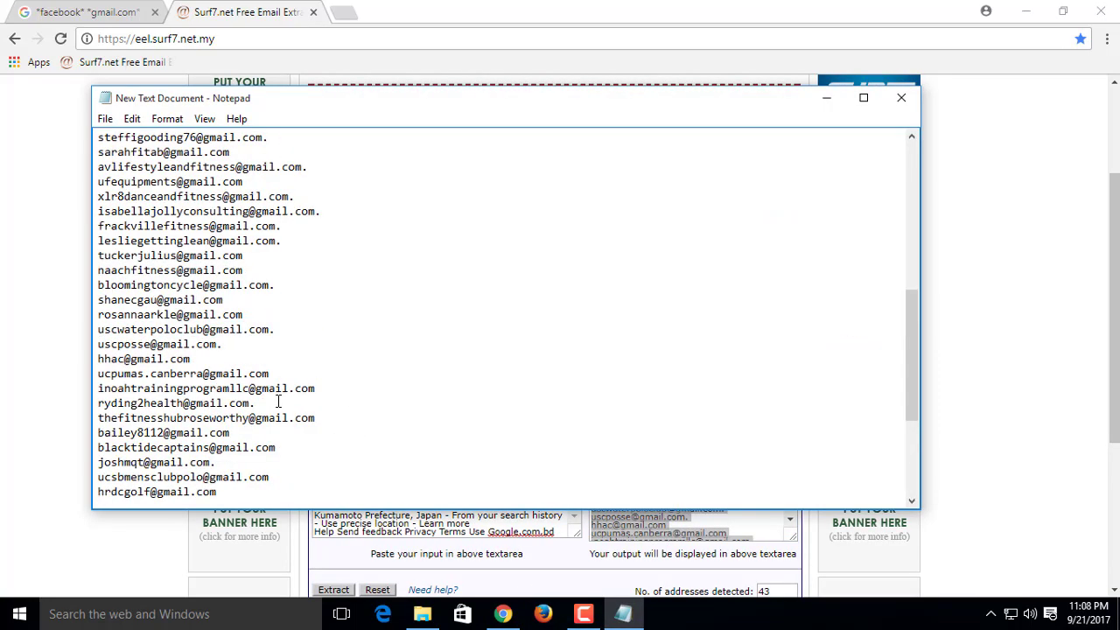
scroll(278, 401, "down", 2)
scroll(278, 401, "down", 3)
scroll(278, 400, "up", 10)
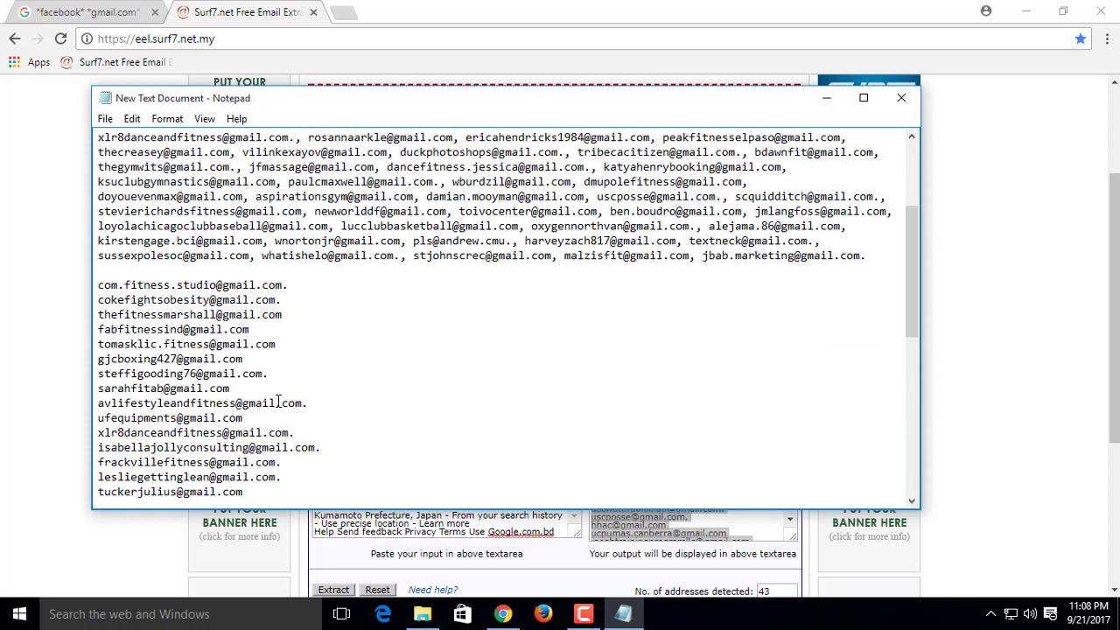
Copy the entire combined email list and return to the extractor page
left_click_drag(867, 256, 100, 137)
right_click(181, 194)
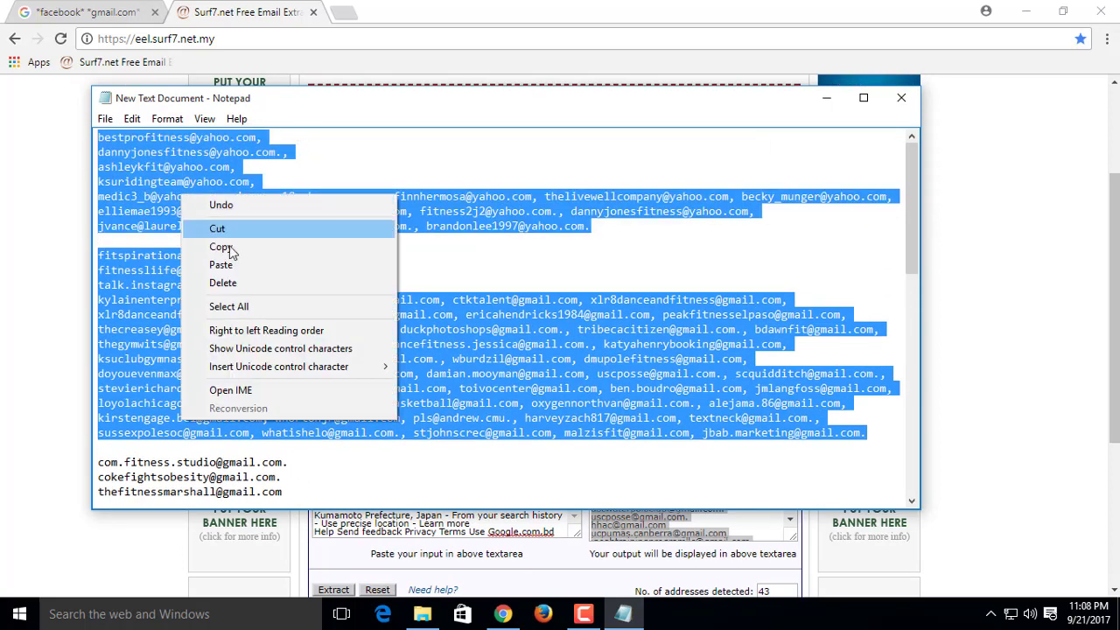
left_click(214, 248)
key("alt+Tab")
scroll(479, 531, "down", 1)
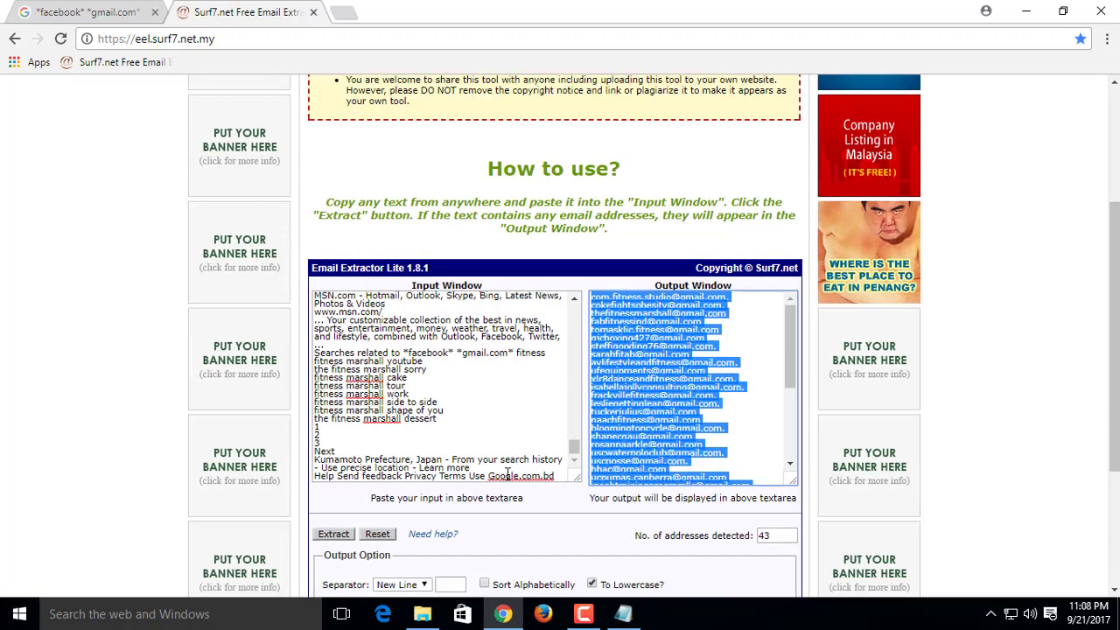
Clear the extractor, paste the combined list, and extract it with New Line separators
left_click(377, 508)
right_click(409, 385)
left_click(452, 260)
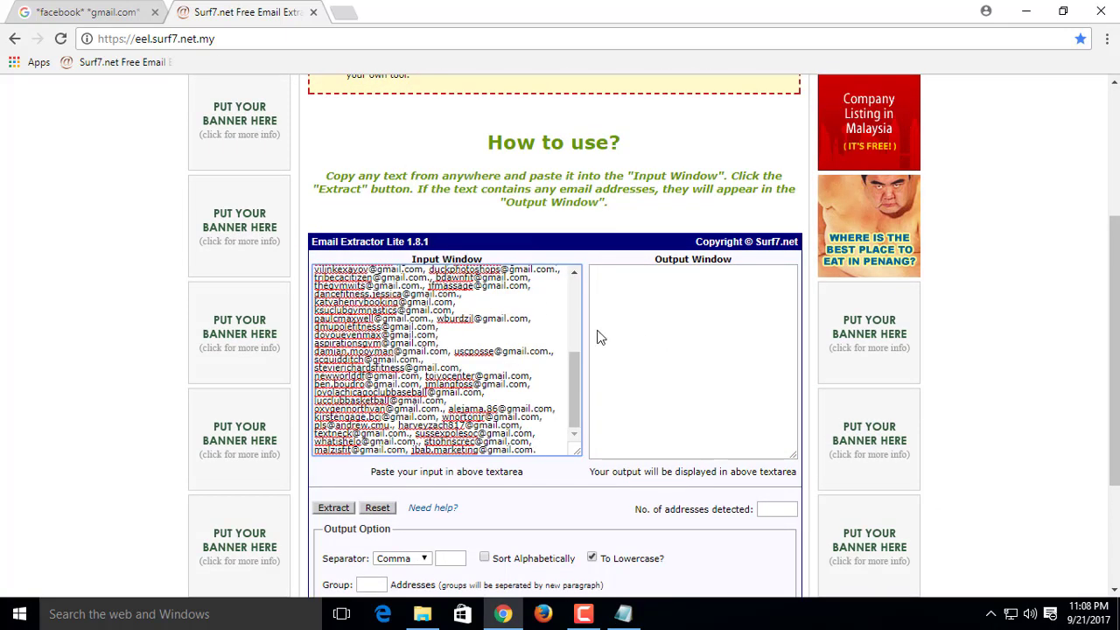
left_click(401, 559)
left_click(398, 520)
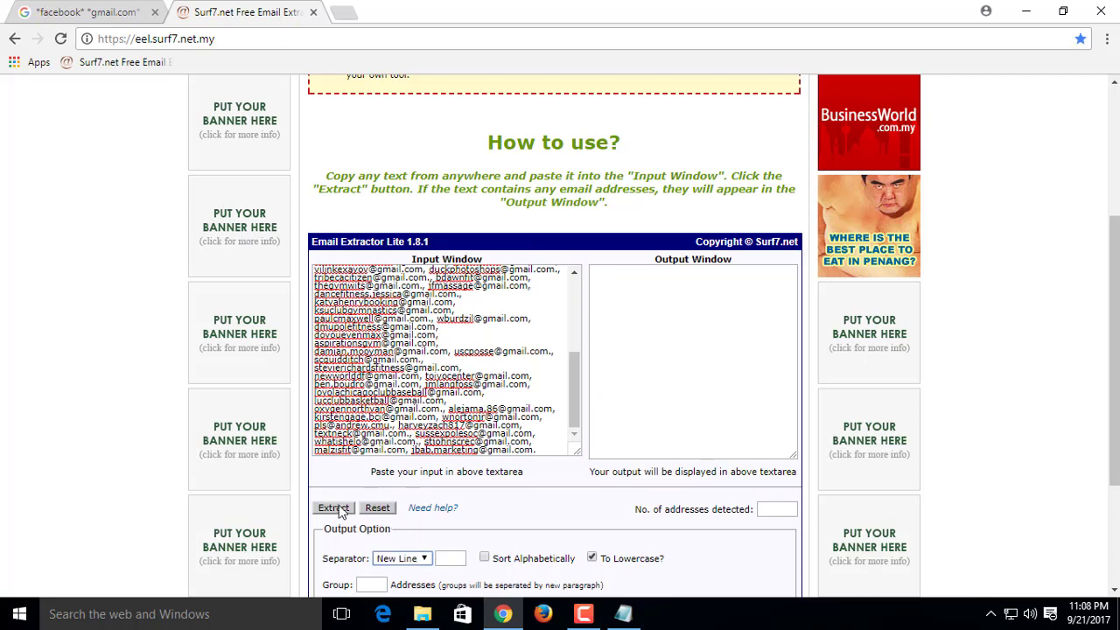
left_click(336, 507)
Copy the 64 deduplicated addresses and bring the Notepad list forward
left_click(609, 391)
right_click(625, 378)
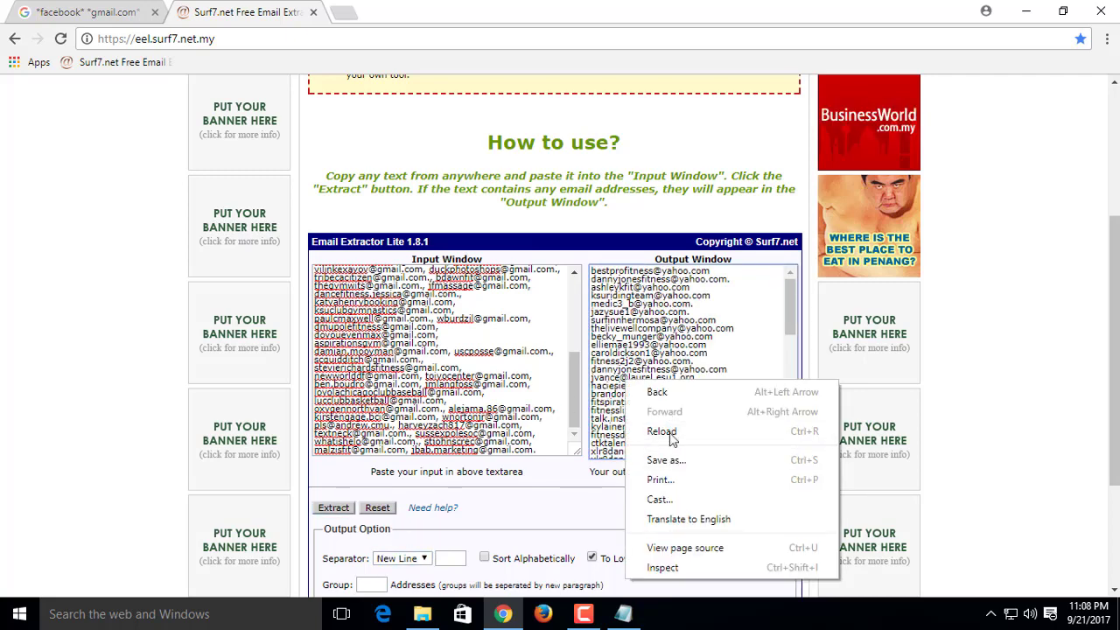
key("Escape")
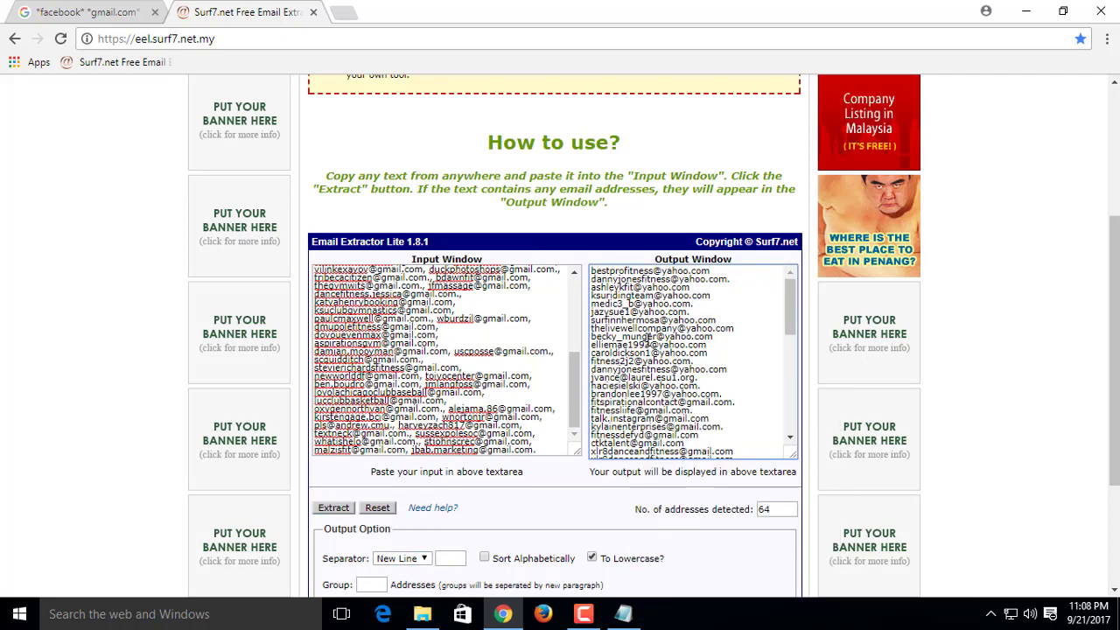
key("ctrl+a")
right_click(644, 340)
left_click(667, 351)
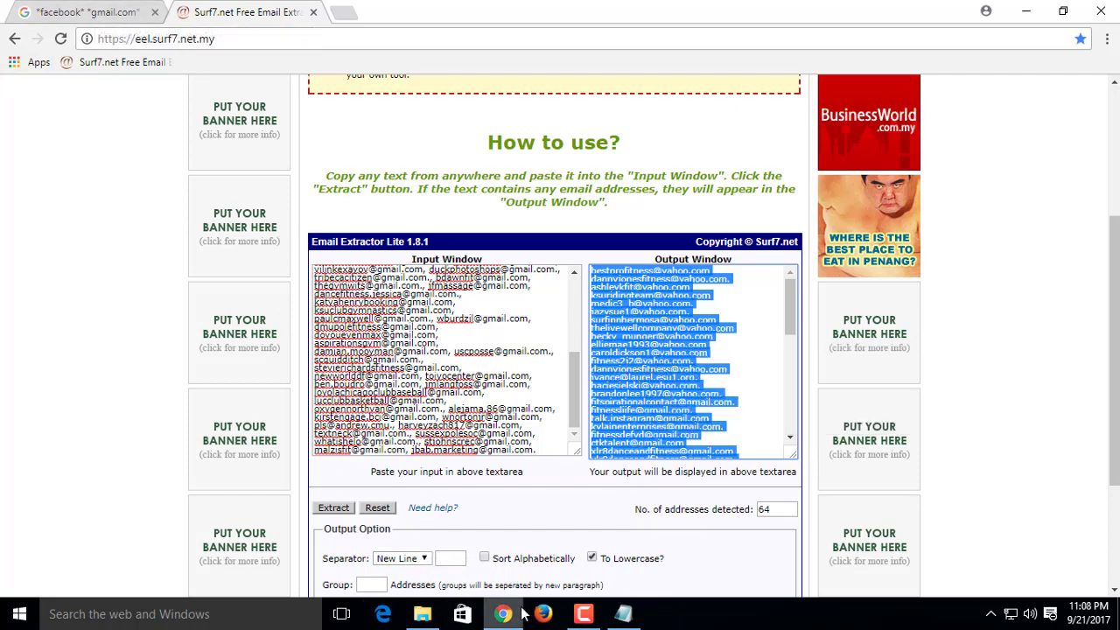
left_click(623, 613)
right_click(190, 171)
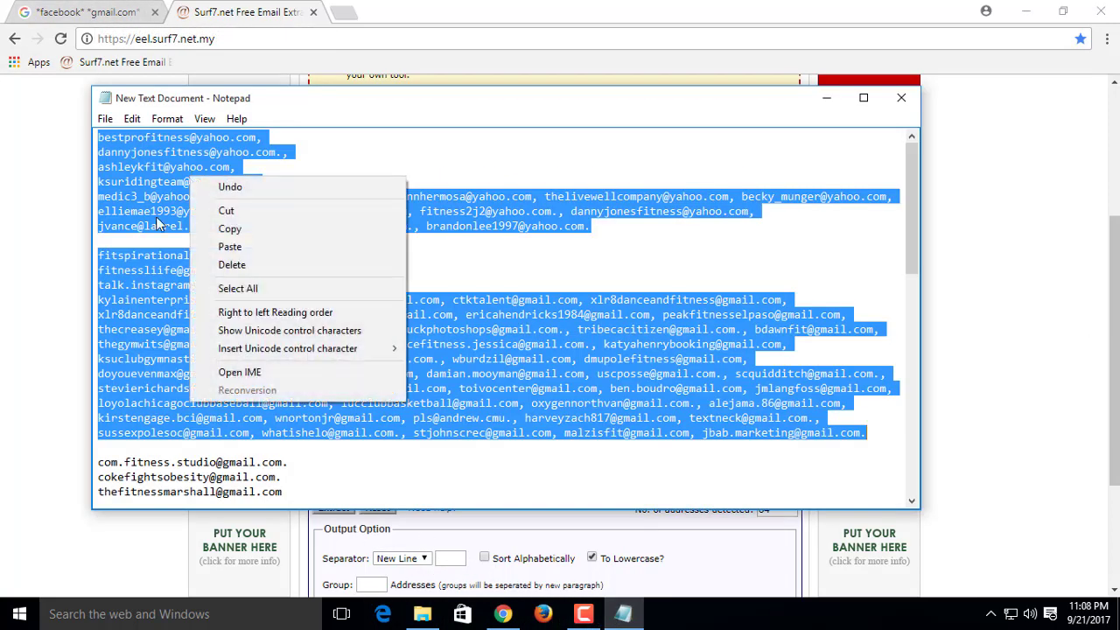
Paste the 64 deduplicated addresses over the old text and scroll through the final list
left_click(255, 246)
scroll(274, 330, "down", 8)
scroll(275, 331, "down", 7)
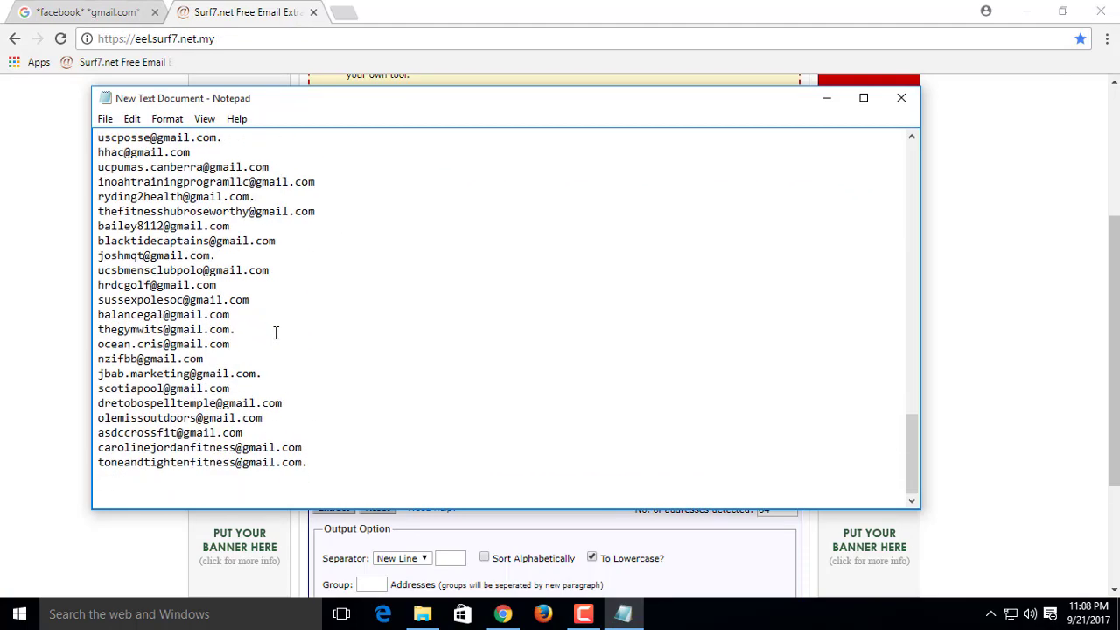
scroll(275, 333, "up", 20)
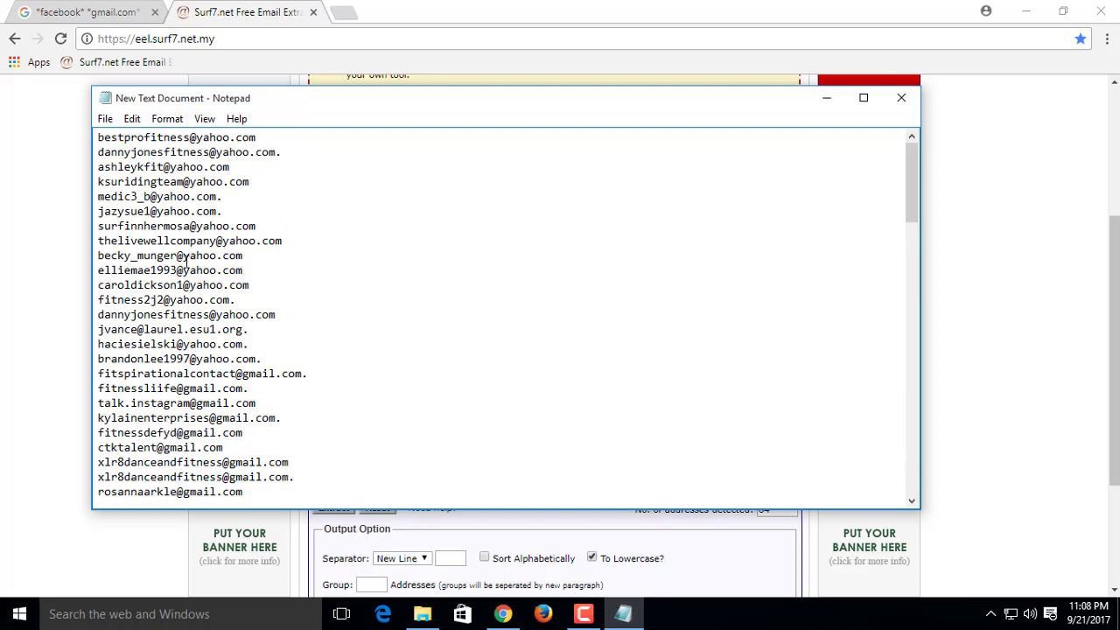
scroll(248, 209, "down", 20)
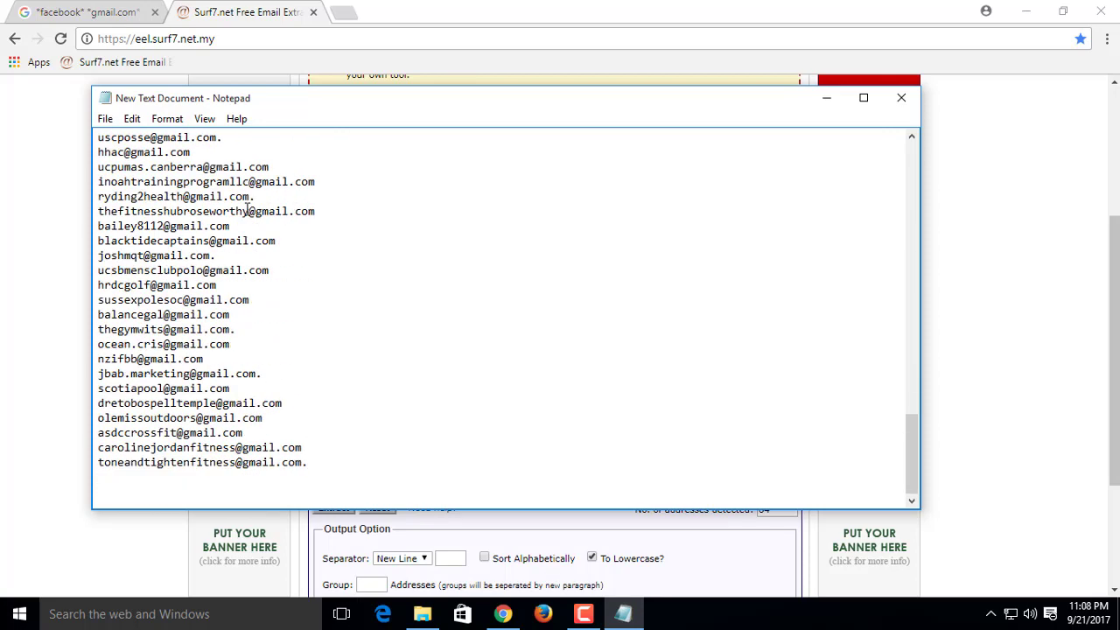
scroll(264, 233, "up", 10)
scroll(265, 232, "up", 10)
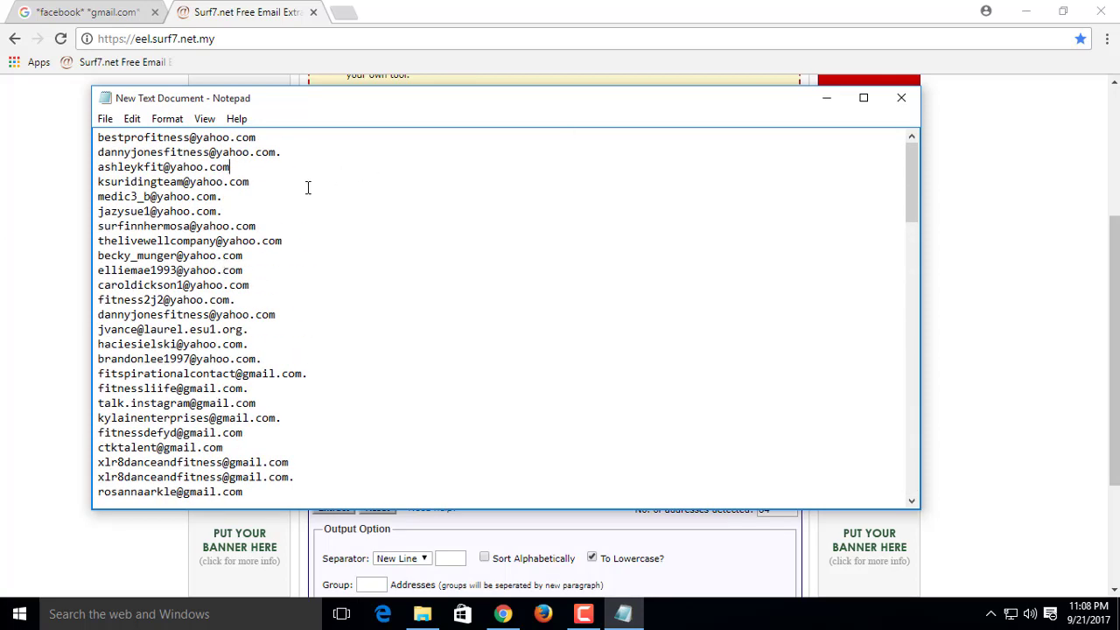